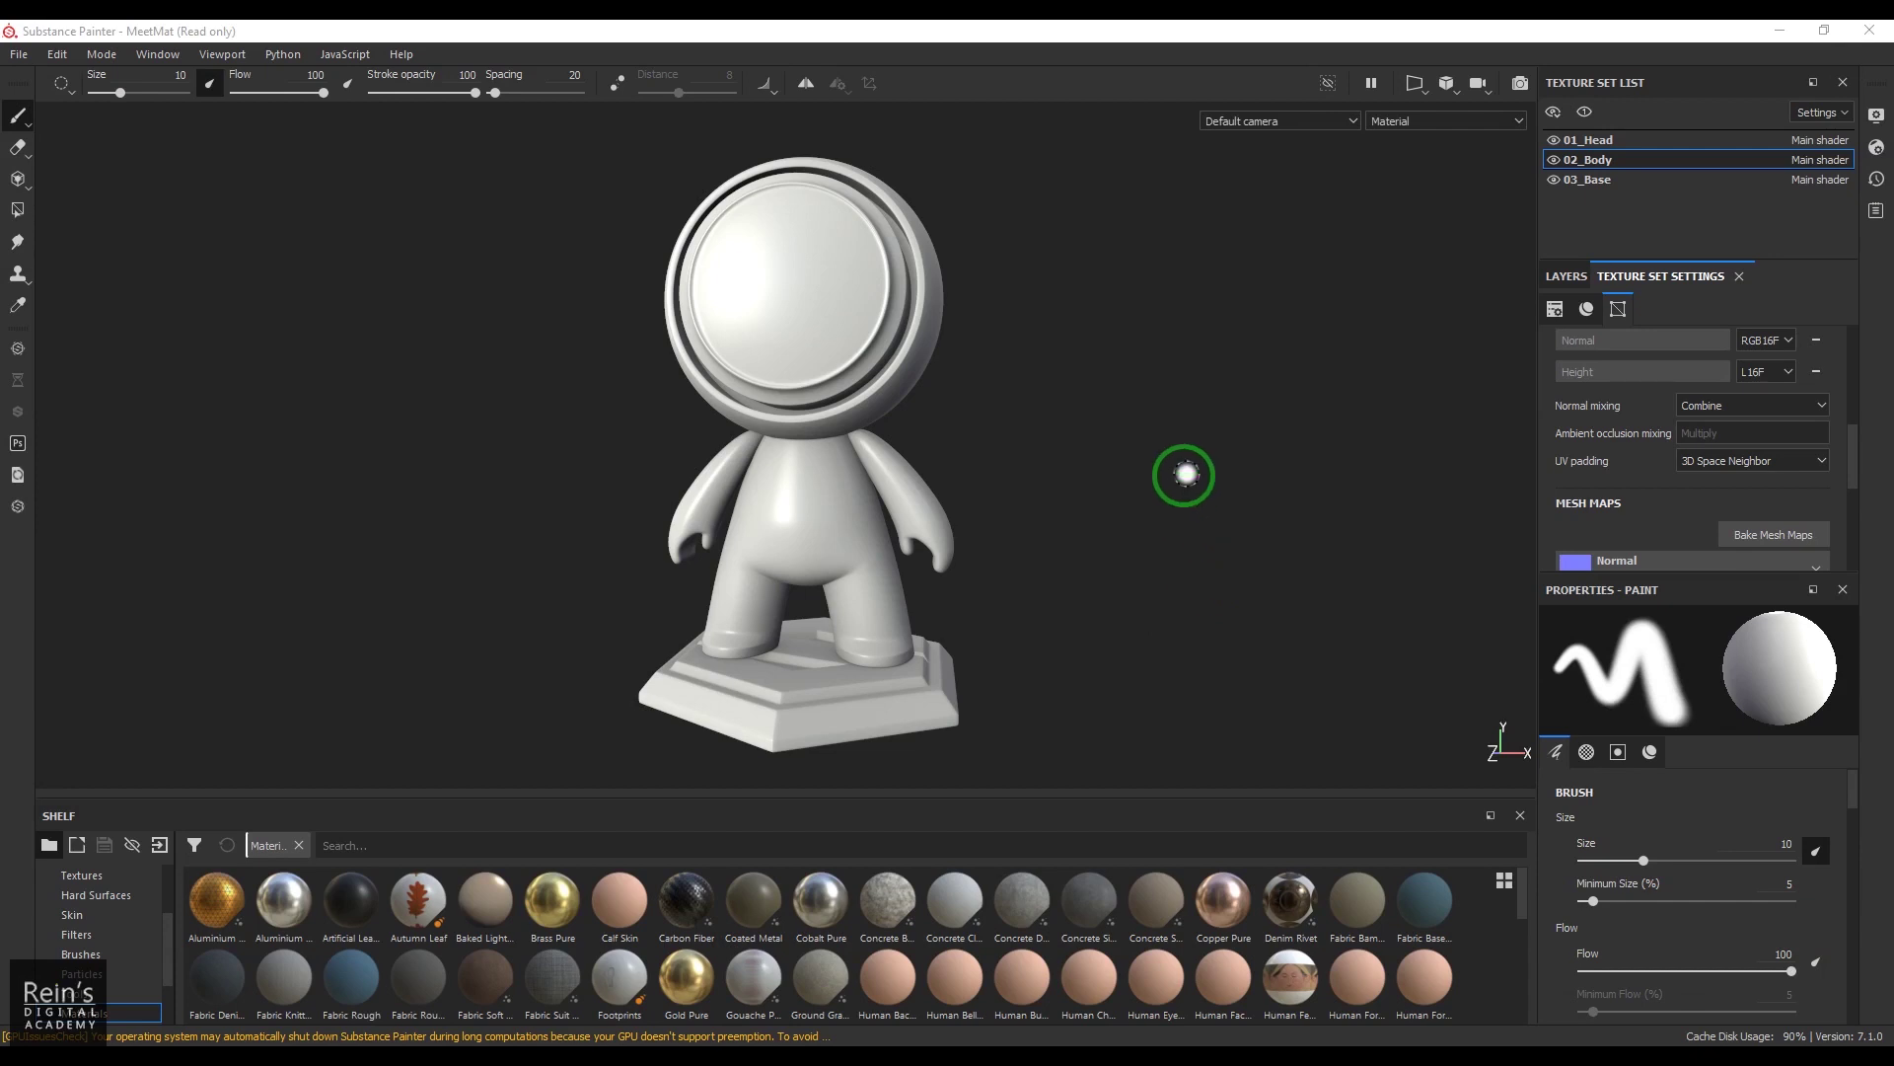
- Orbit the viewport to view the untextured MeetMat model from another angle
mouse_move(1142, 523)
alt+mouse_down()
mouse_move(1083, 520)
mouse_move(1116, 520)
alt+mouse_up()
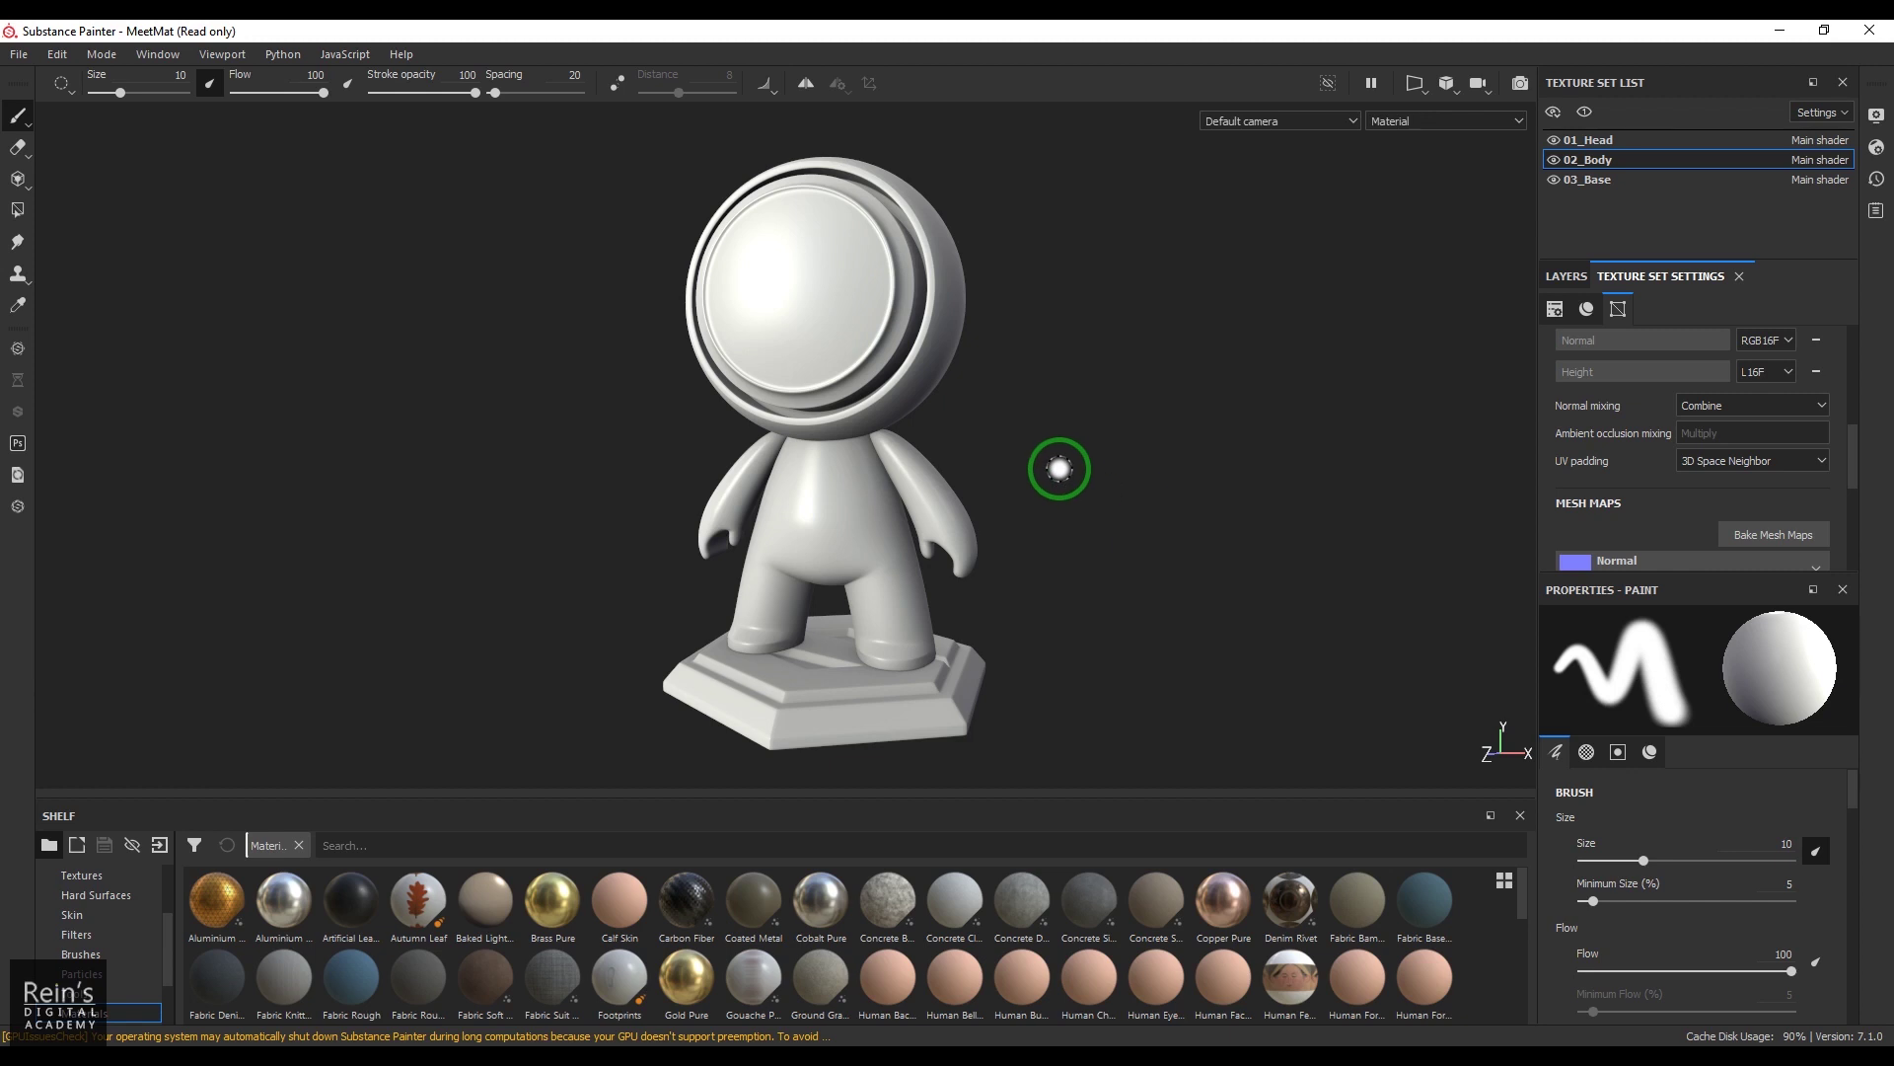
- Show the Body layer stack, reframe the model, delete Layer 1 and add a fill layer
click(1567, 276)
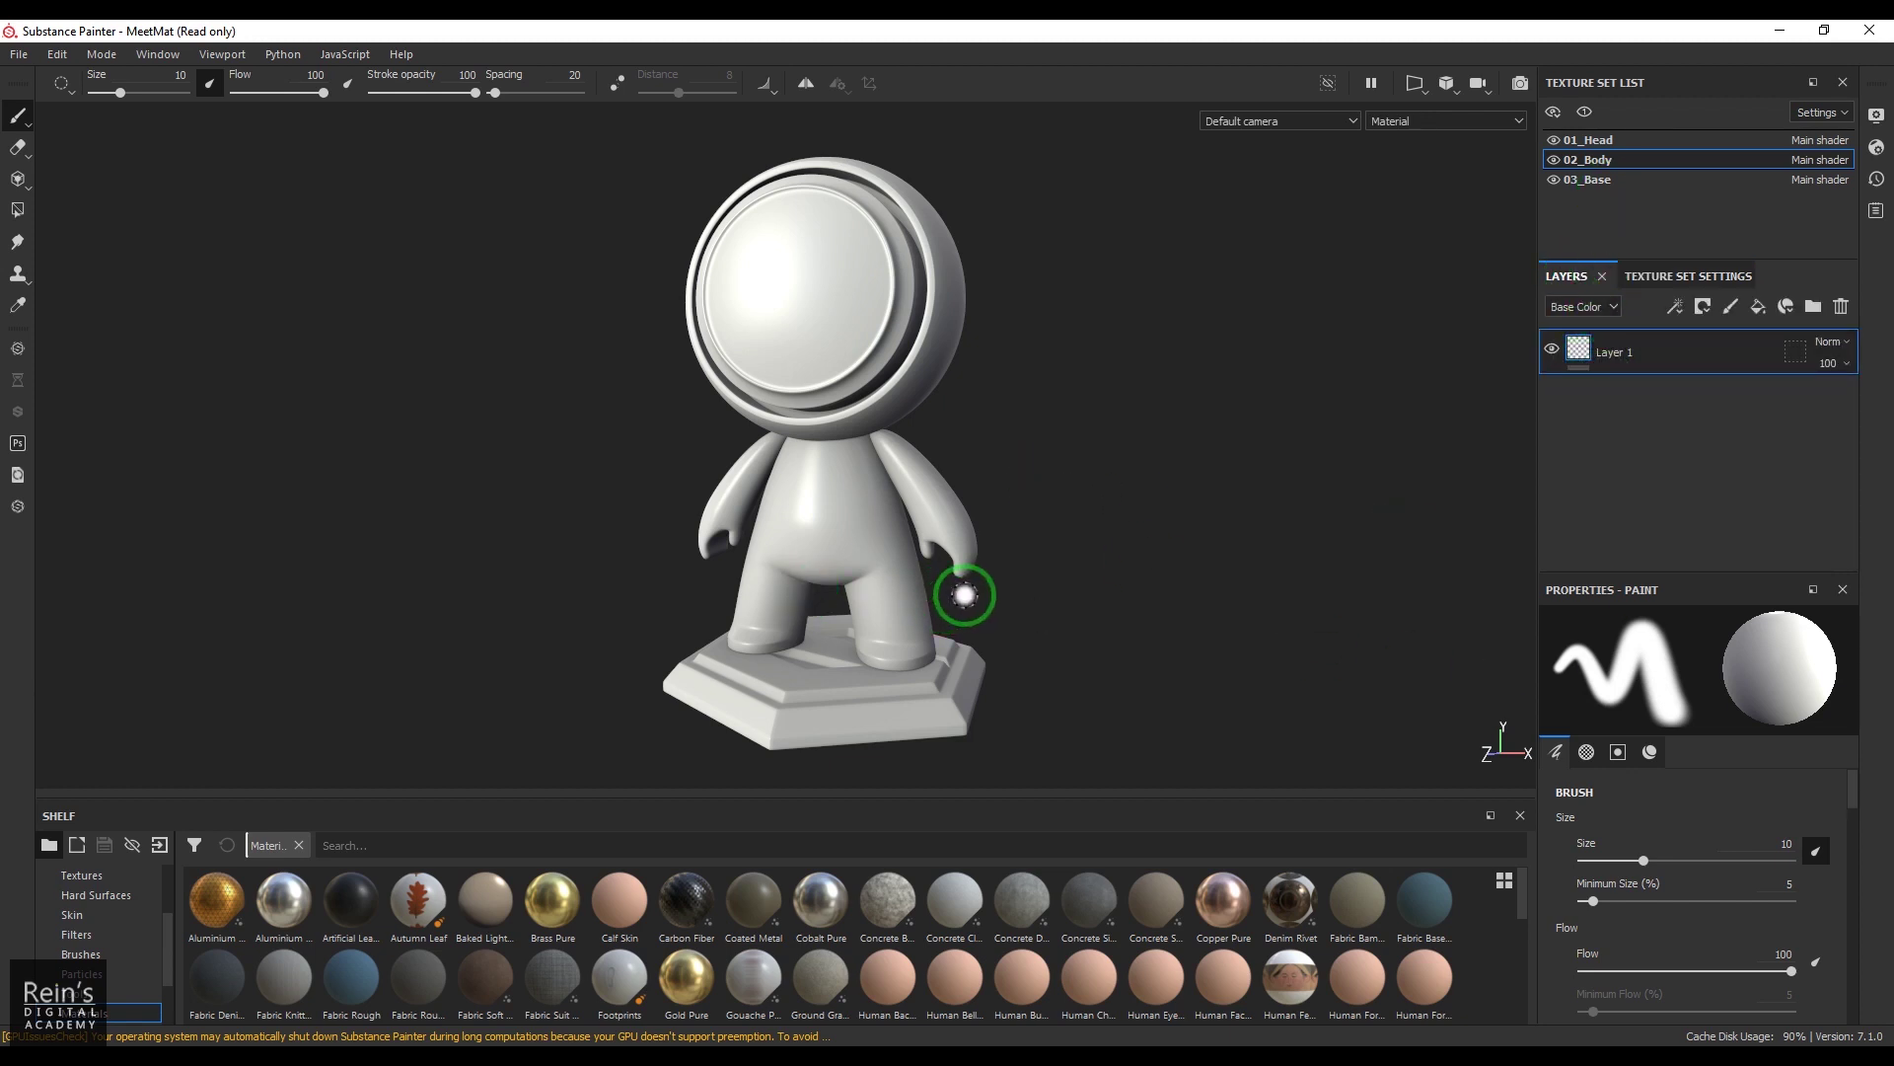
key(f)
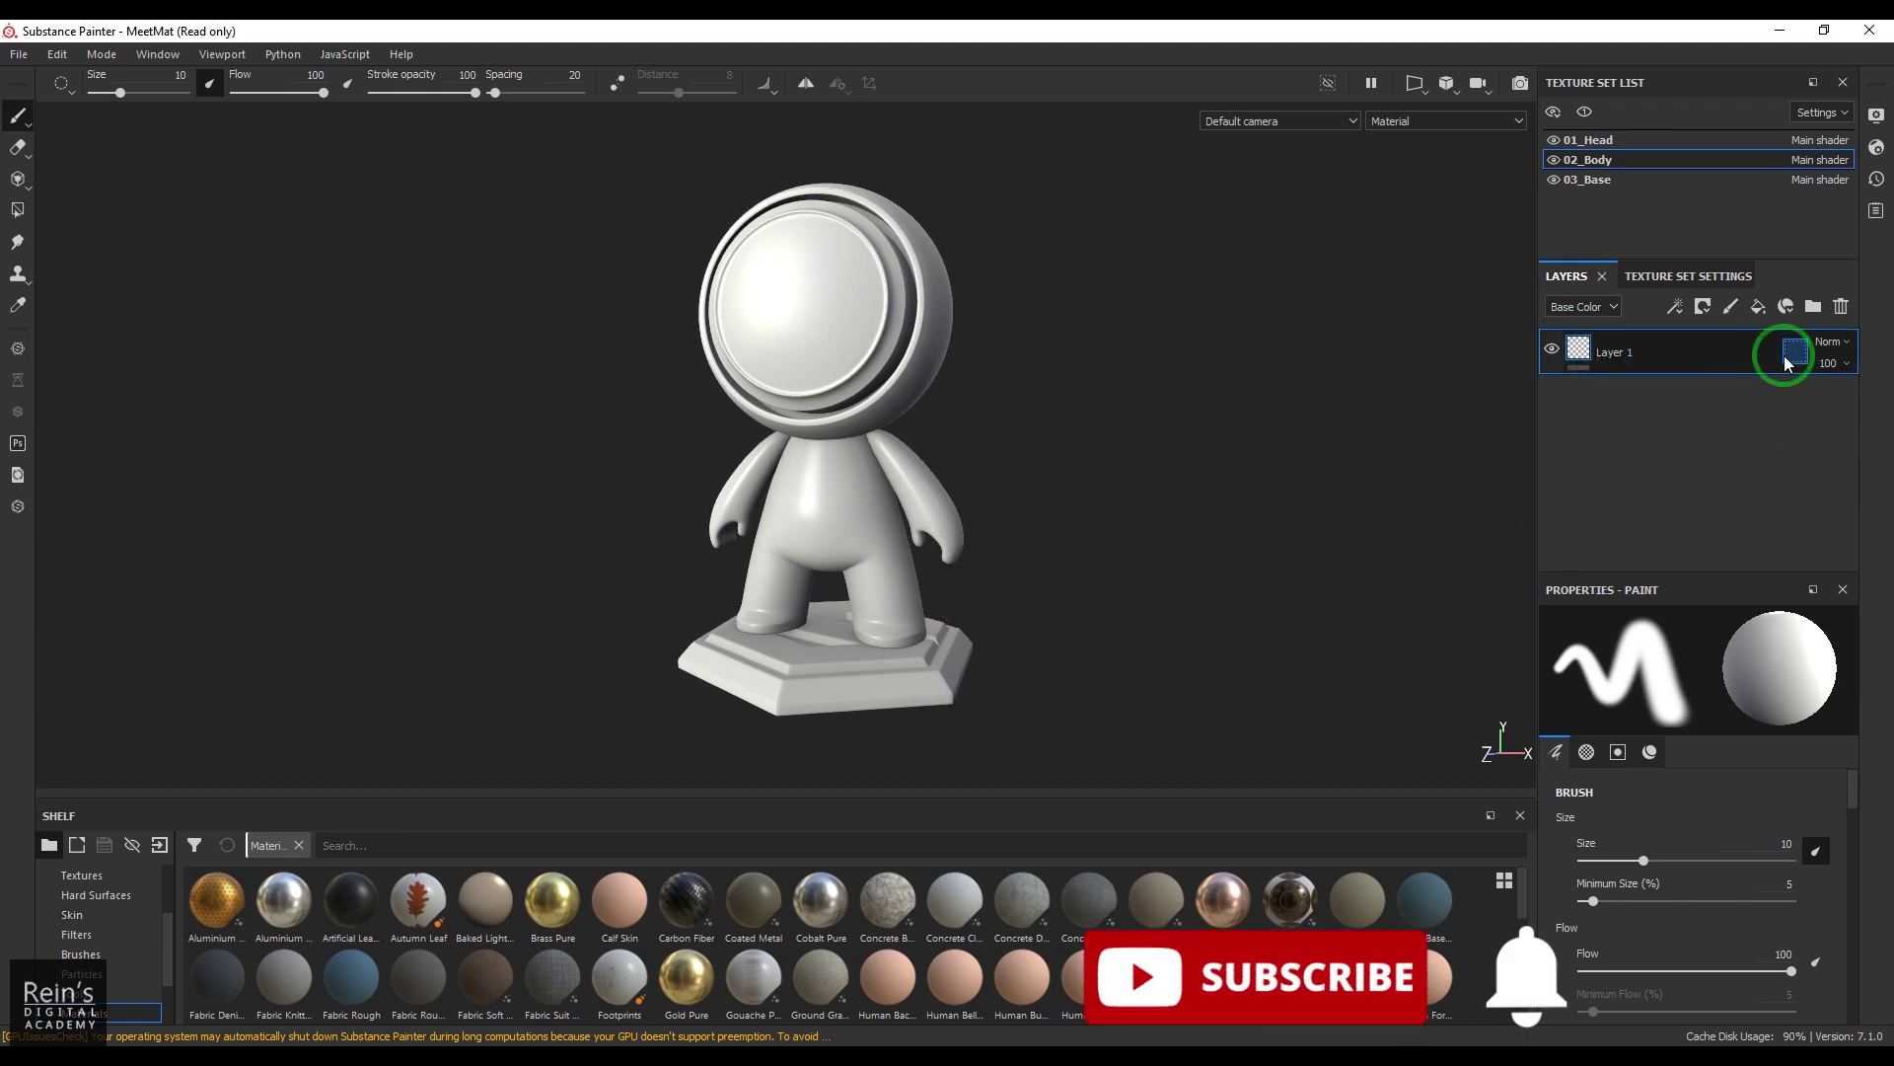
click(1841, 305)
click(1760, 310)
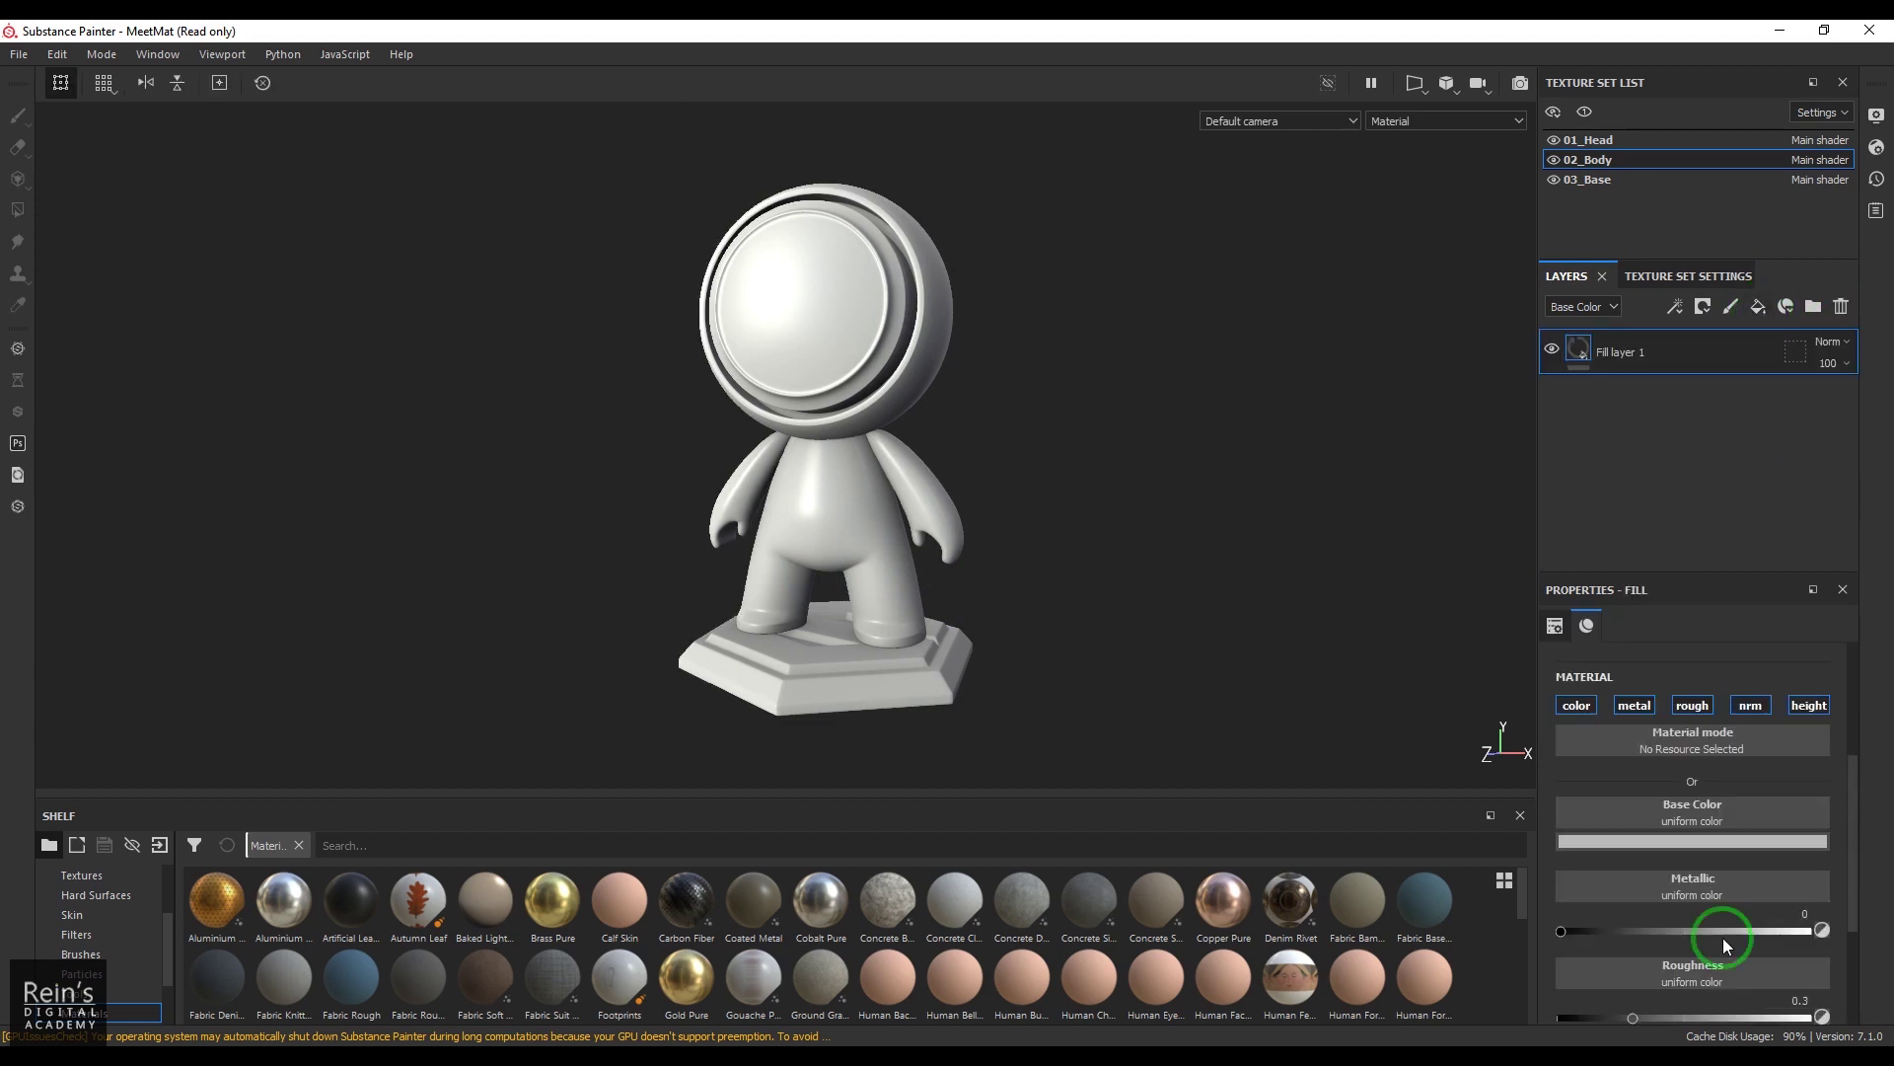
- Set Fill layer 1's base colour to a dark magenta-purple
click(1693, 843)
drag(1739, 675, 1821, 494)
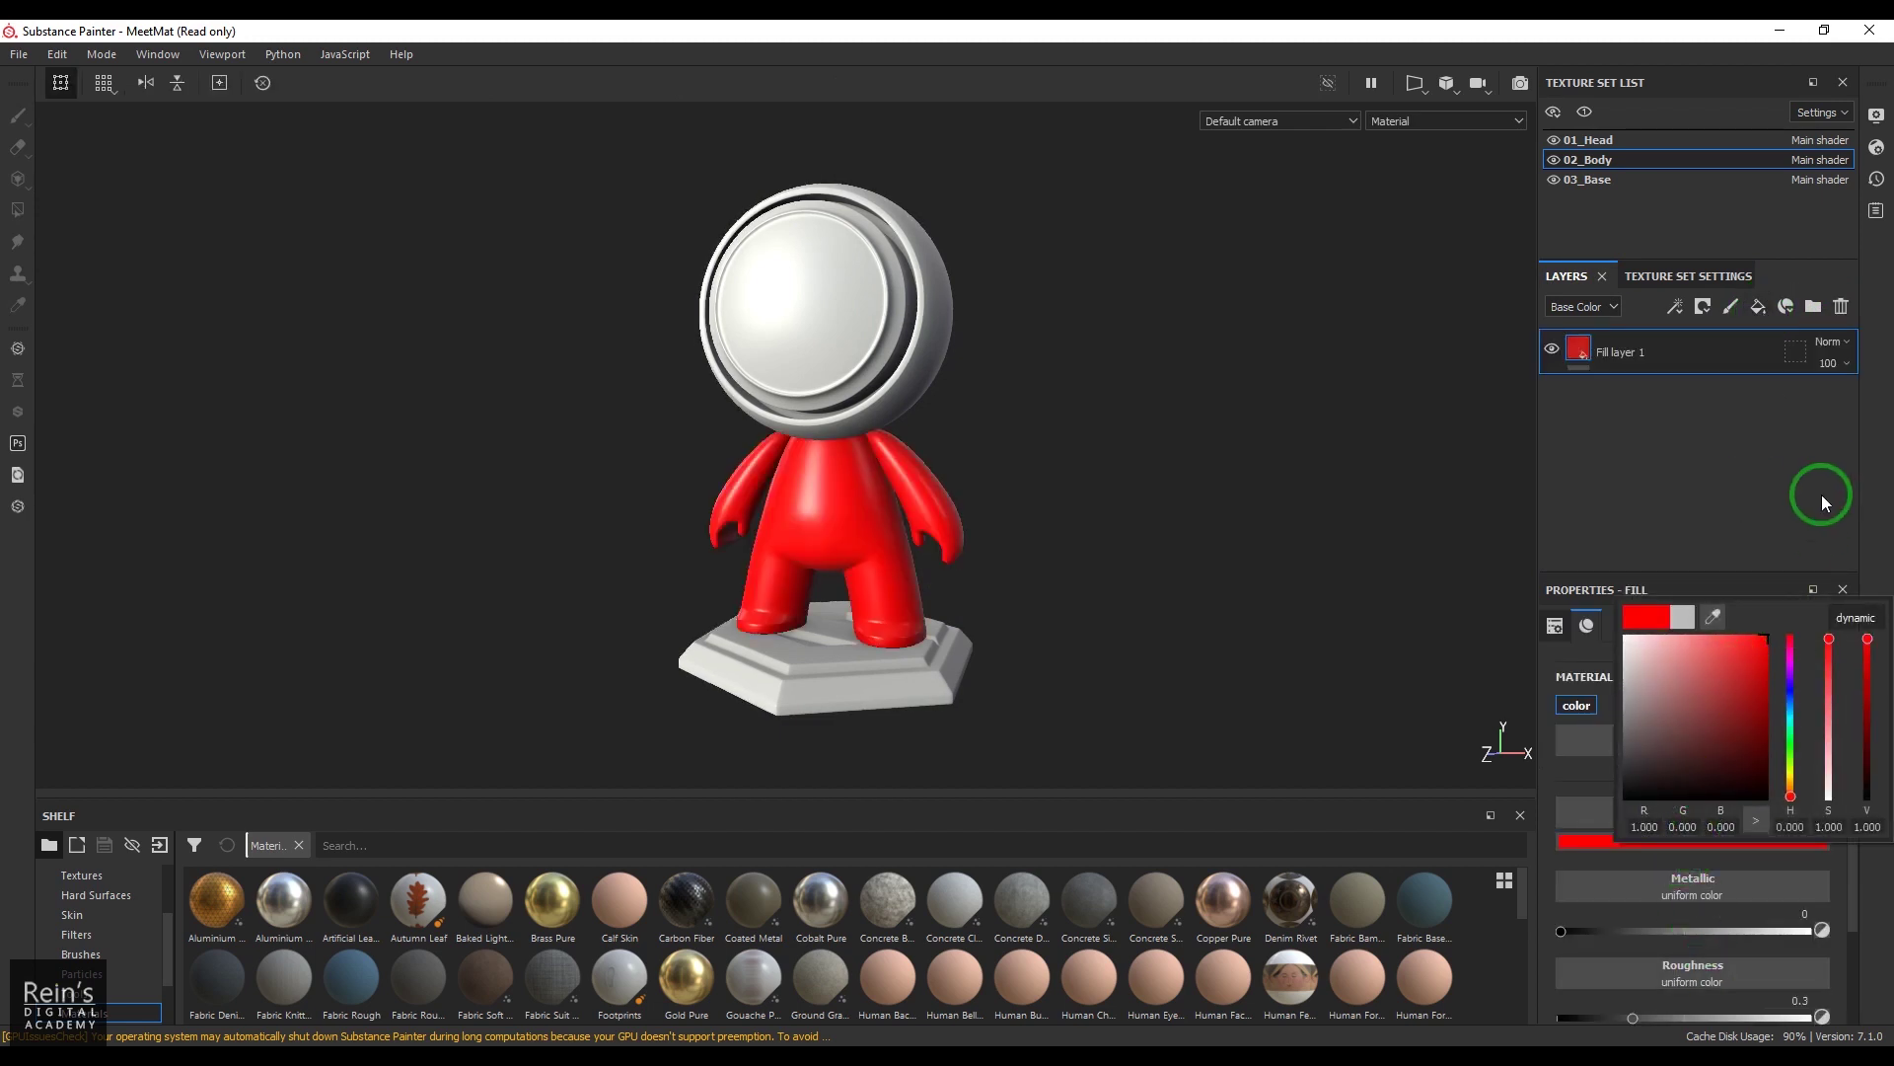
click(1689, 906)
click(1691, 841)
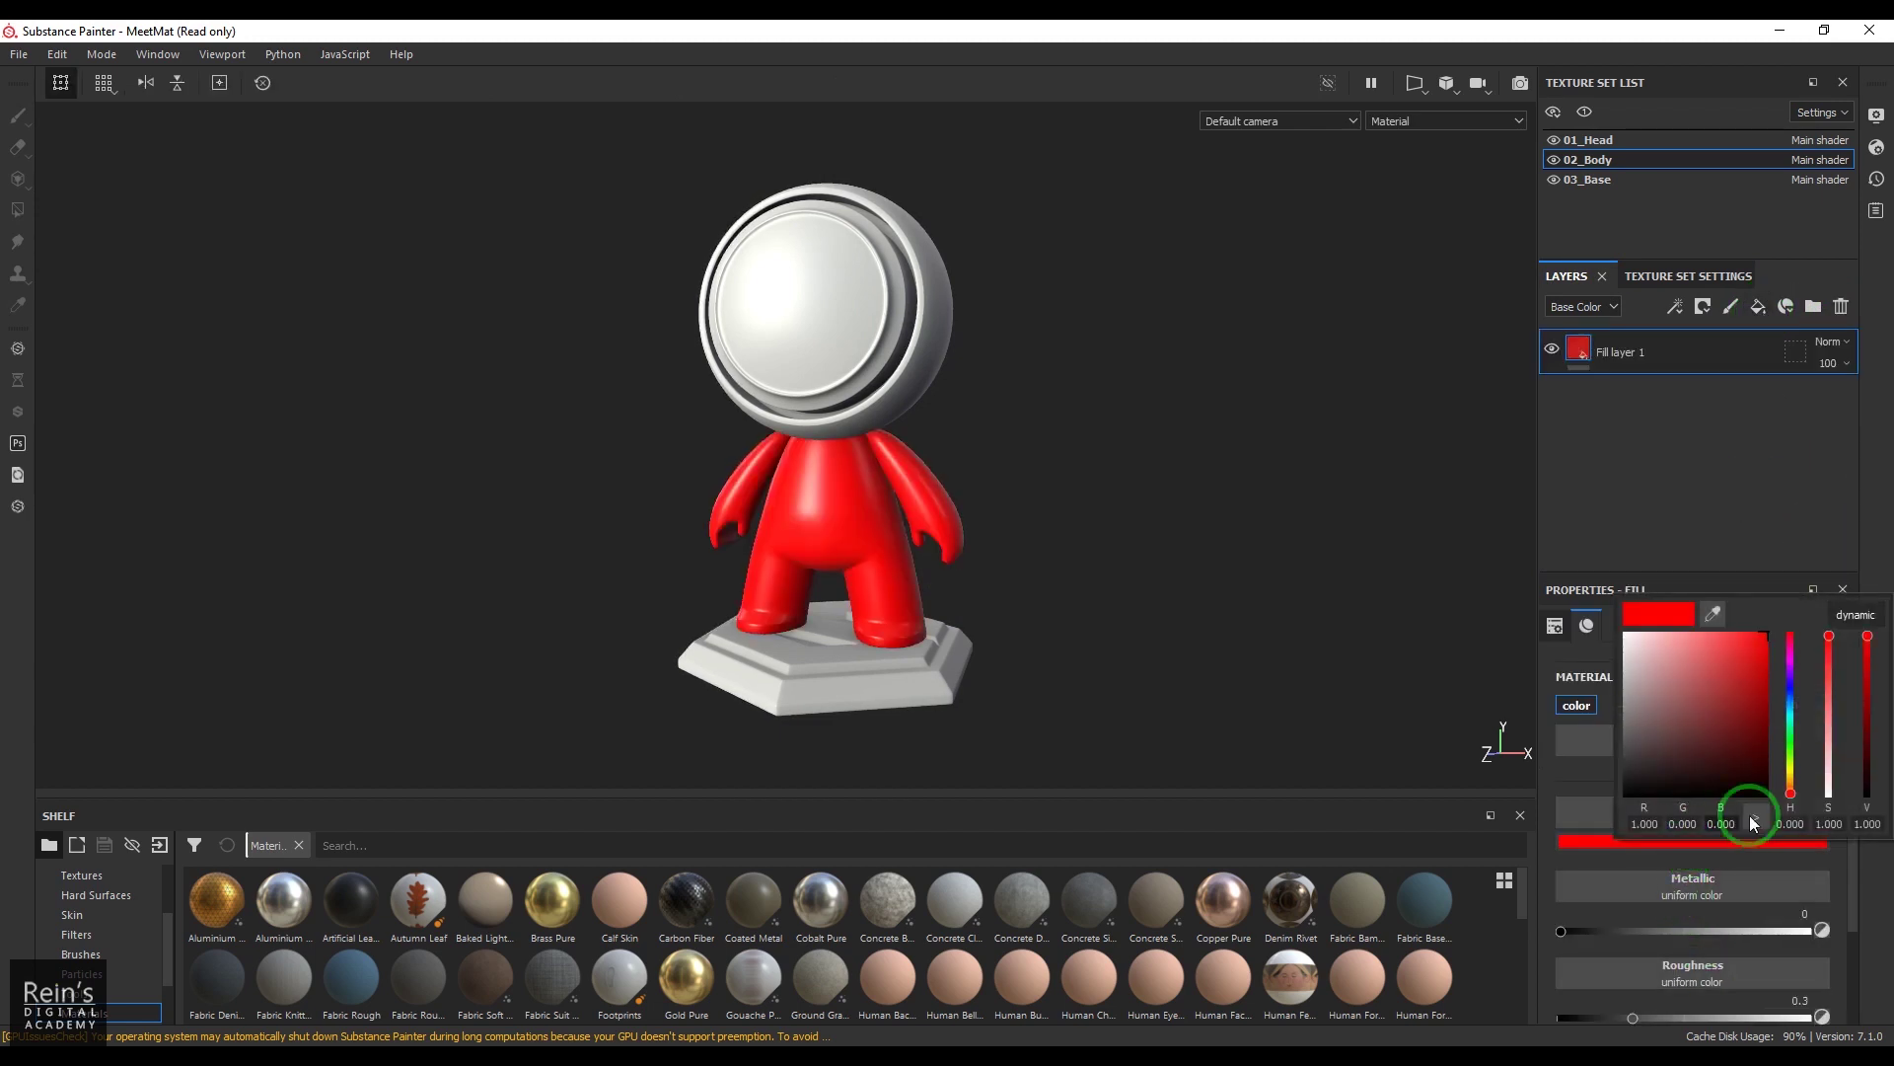
drag(1794, 714, 1790, 669)
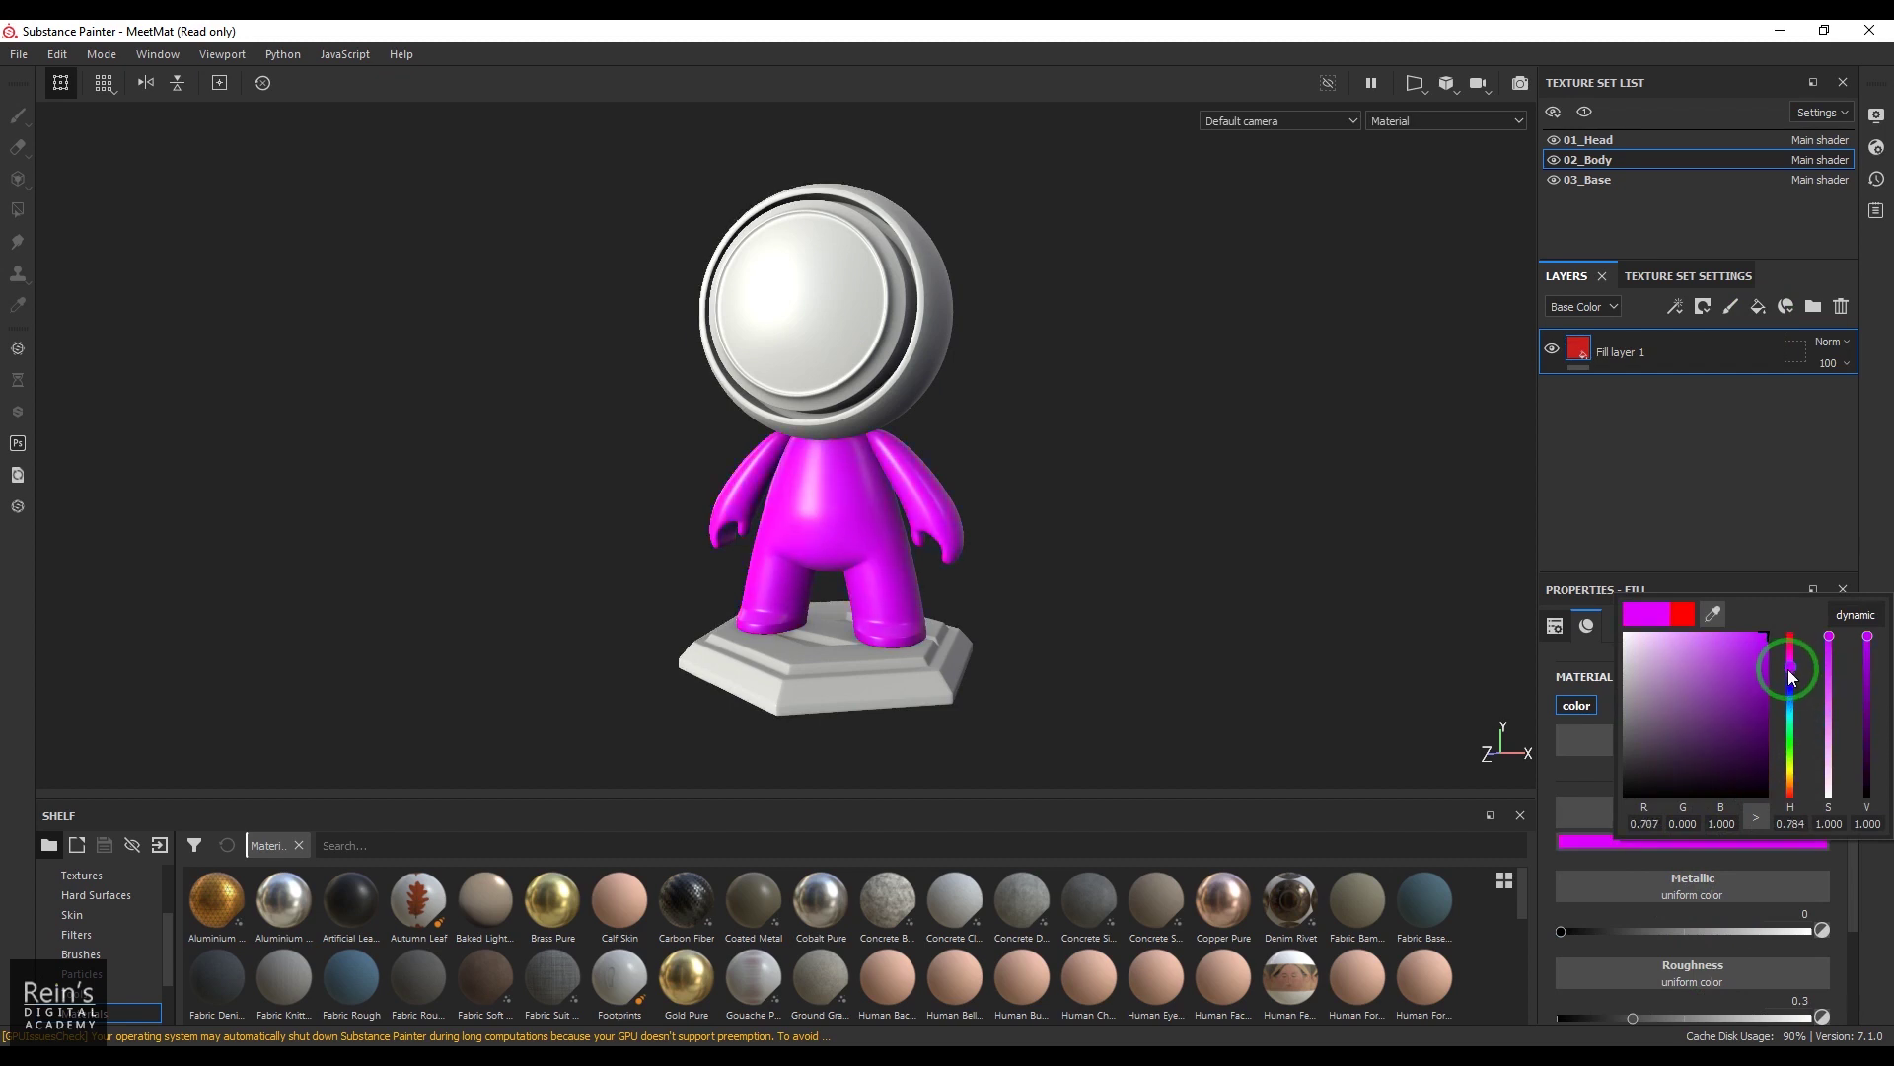
click(1765, 677)
click(1884, 449)
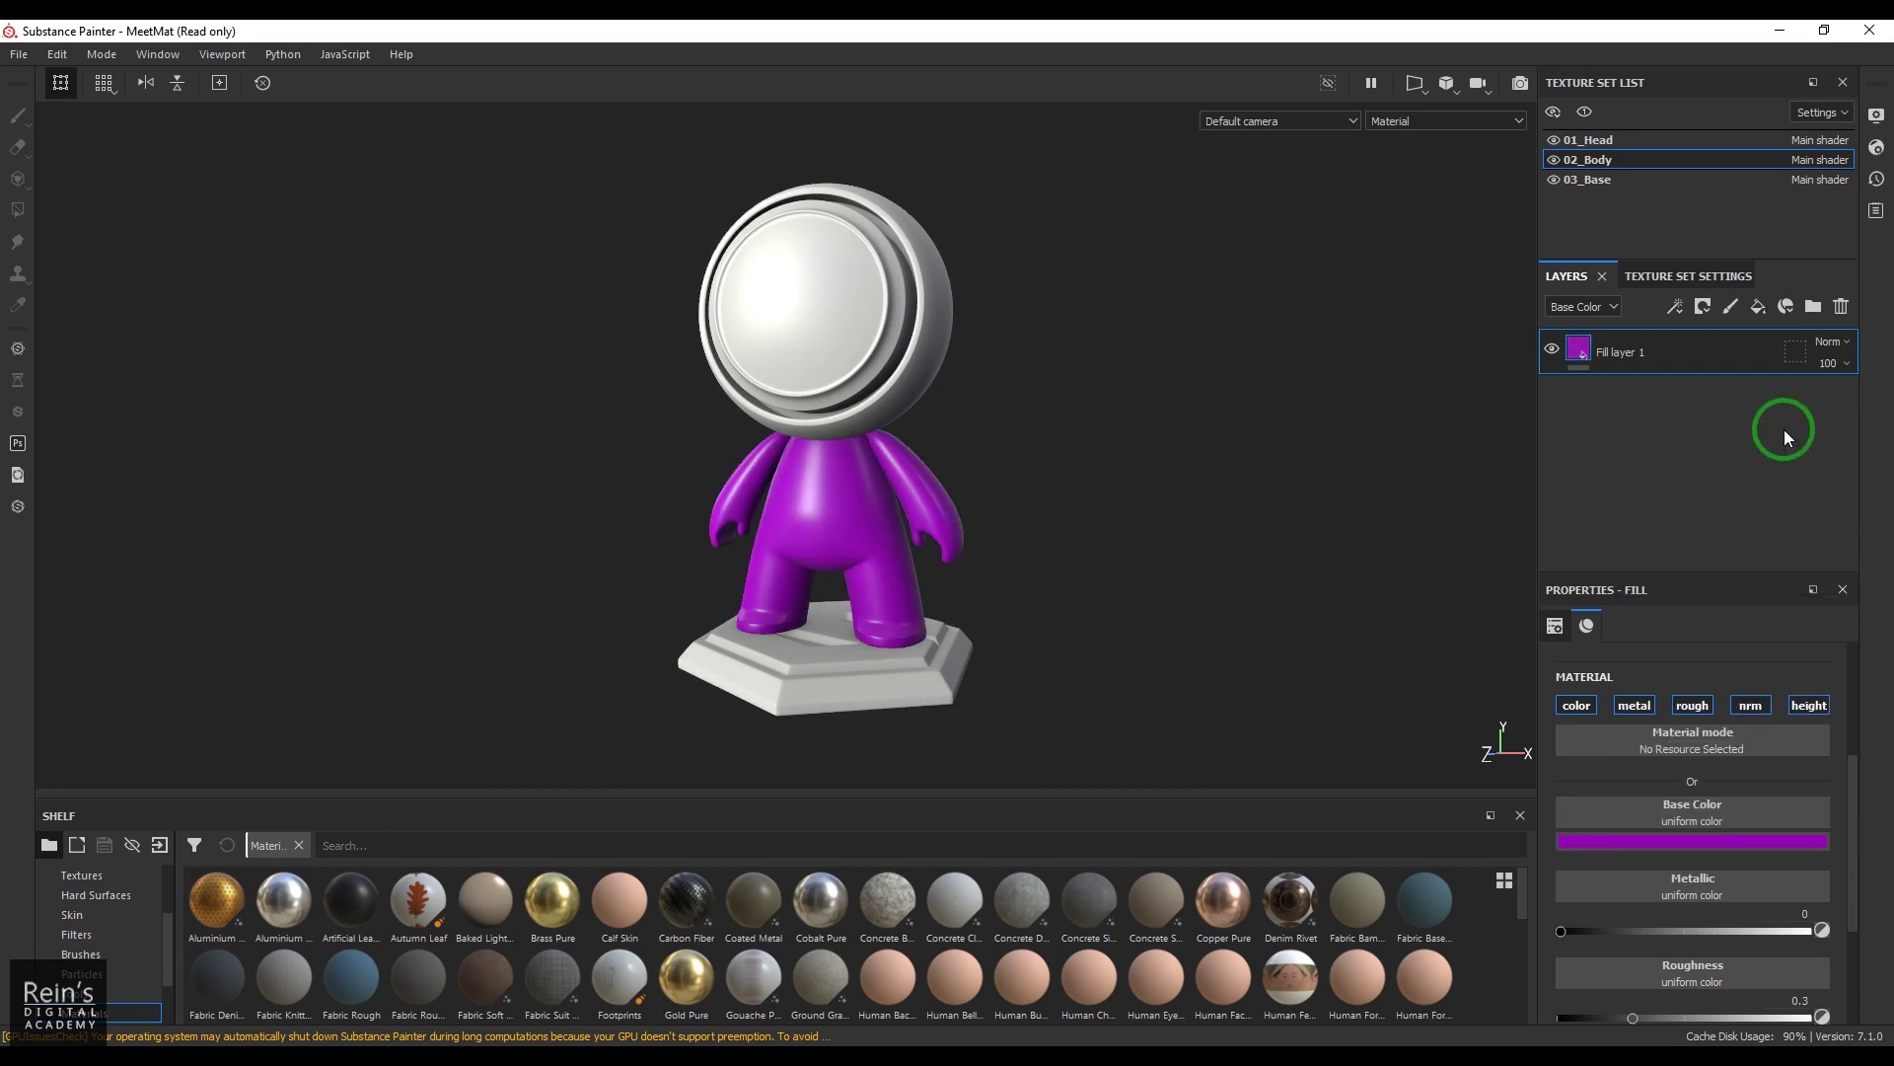
- Add a second fill layer above the purple one with an orange-yellow base colour
click(1755, 309)
click(1707, 840)
click(1743, 655)
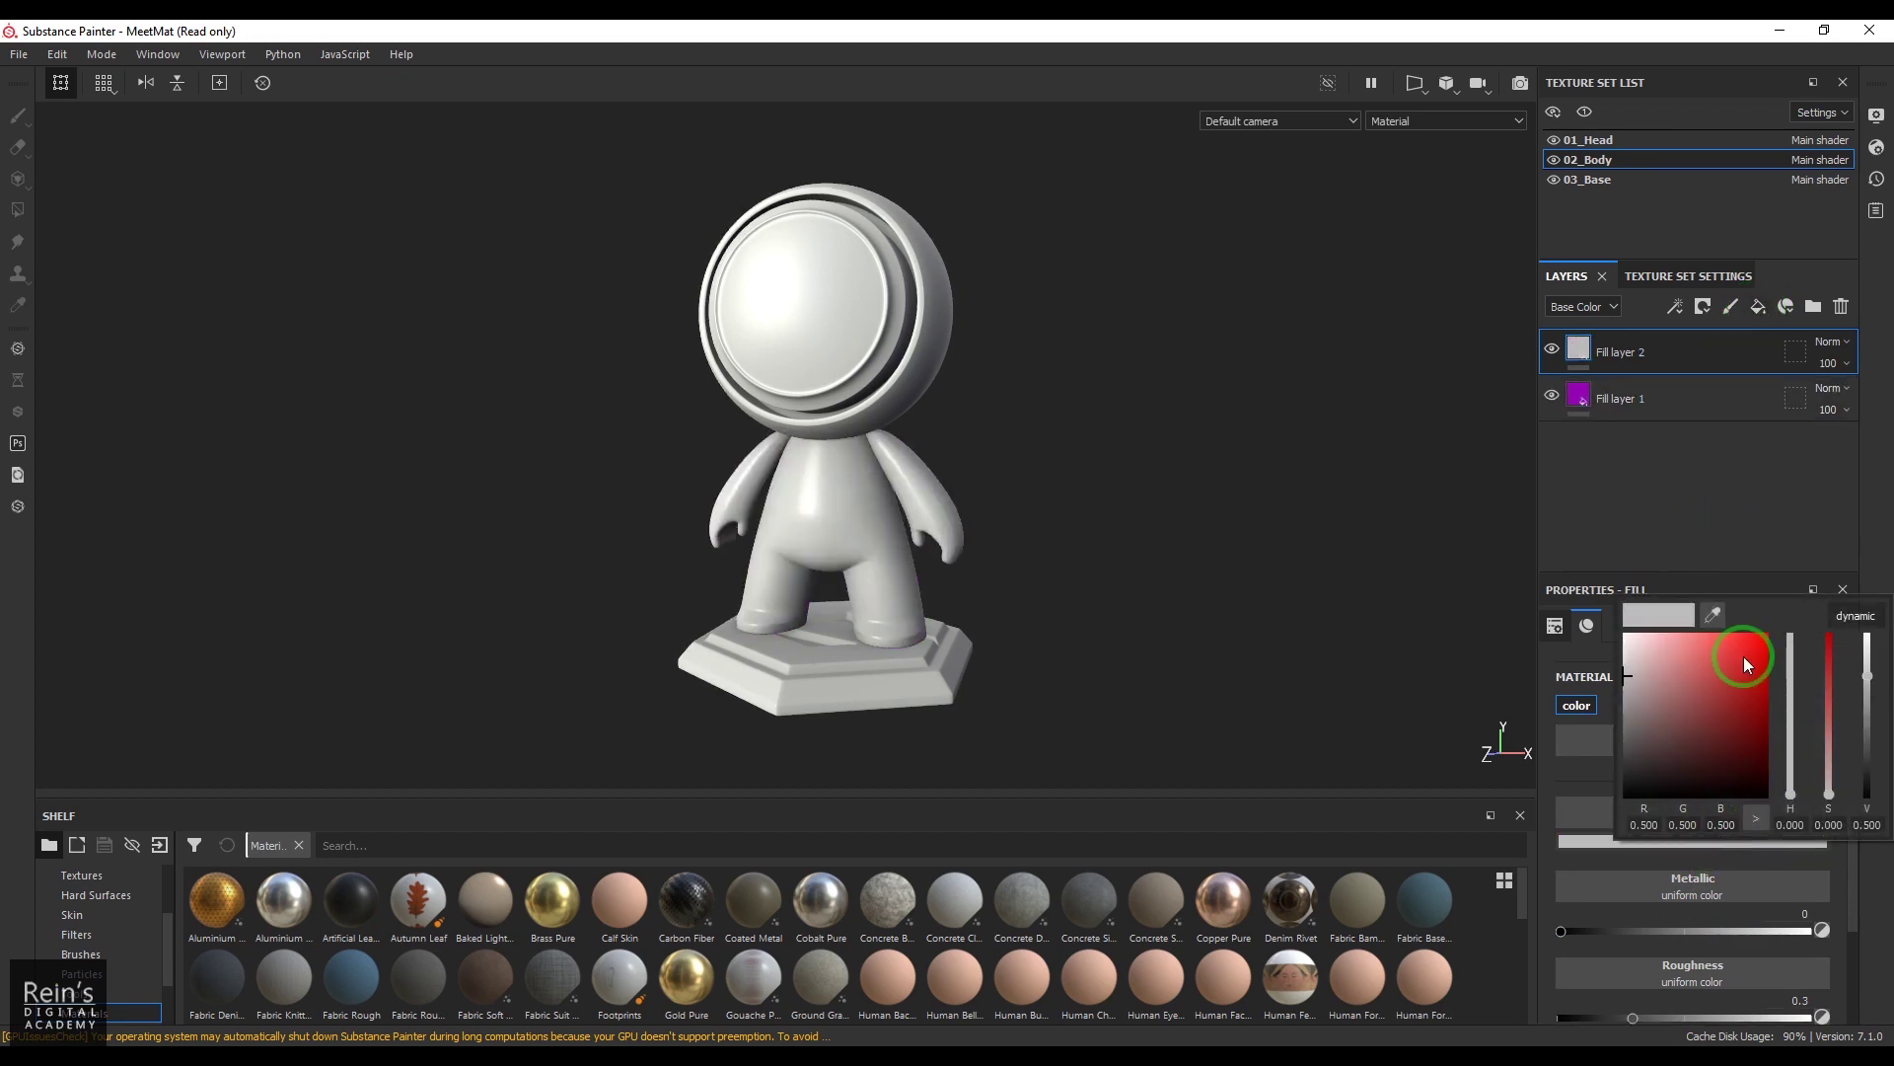
drag(1787, 671, 1791, 788)
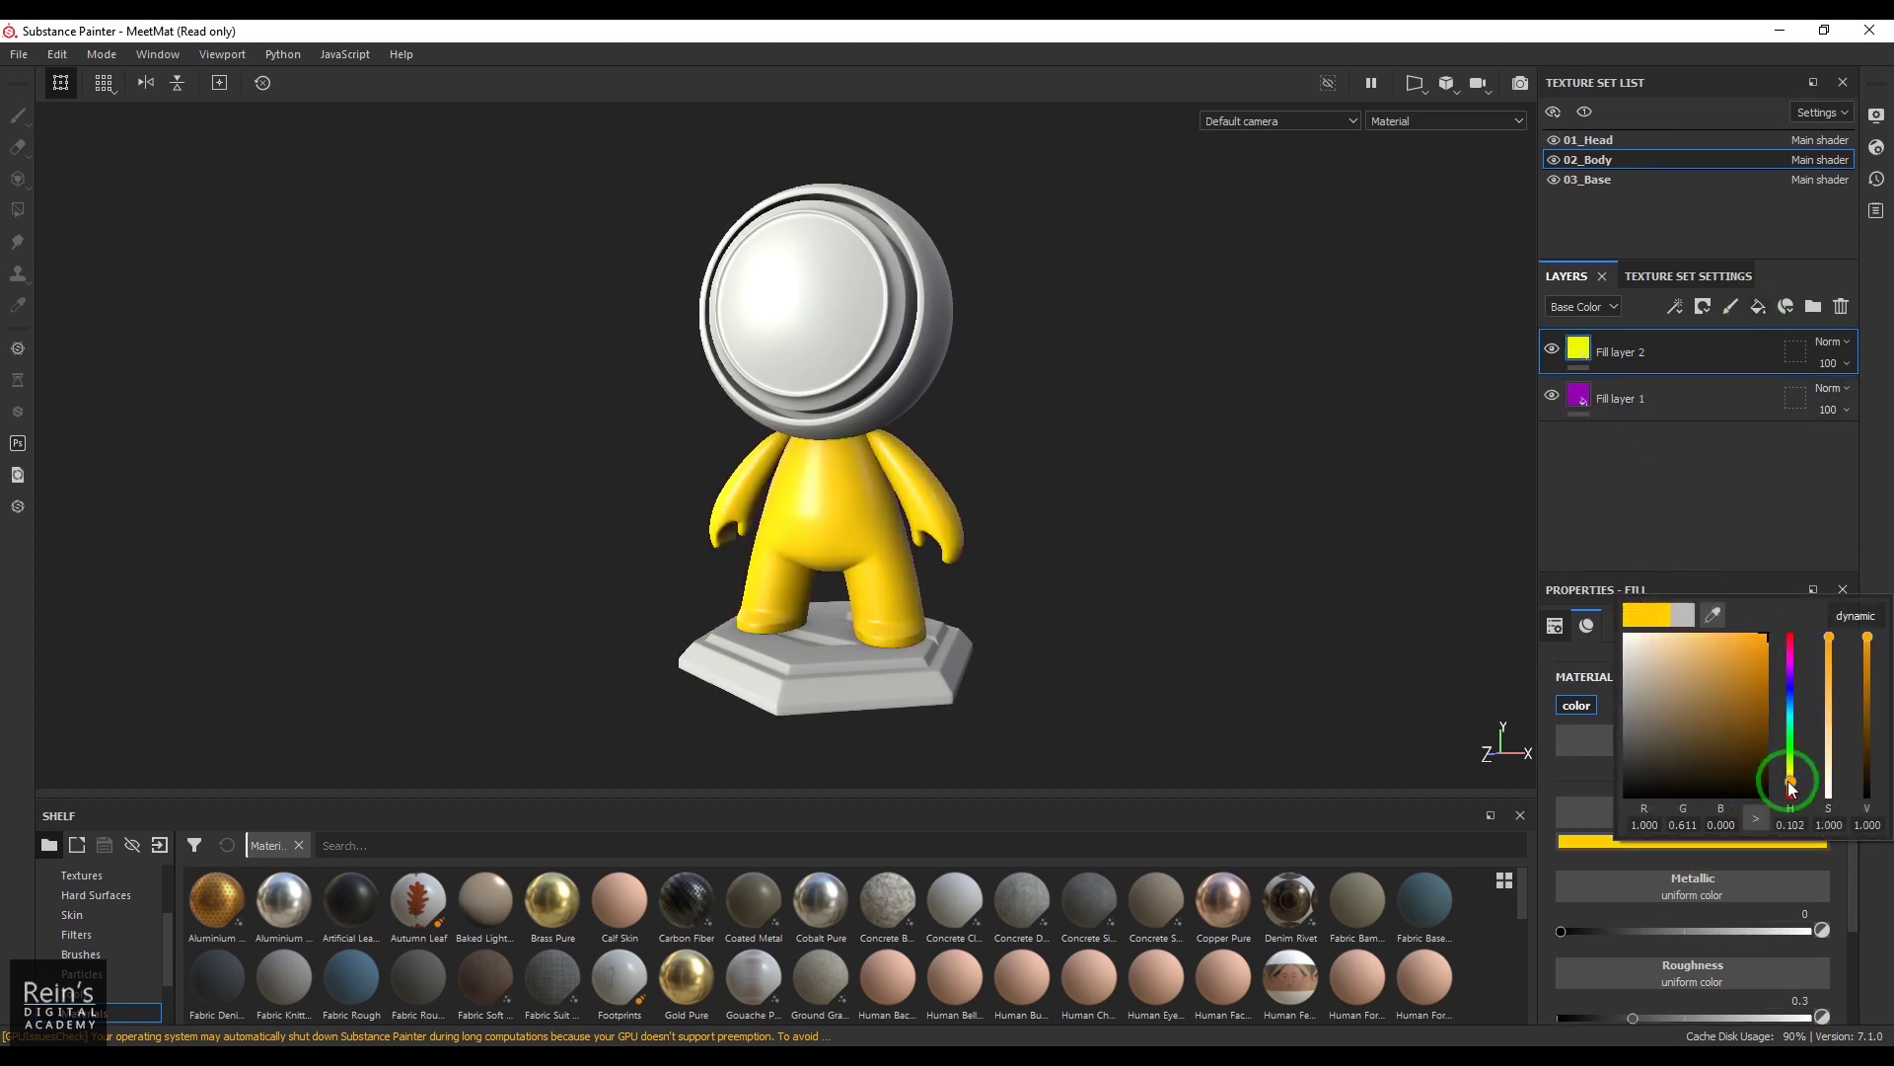
click(1180, 555)
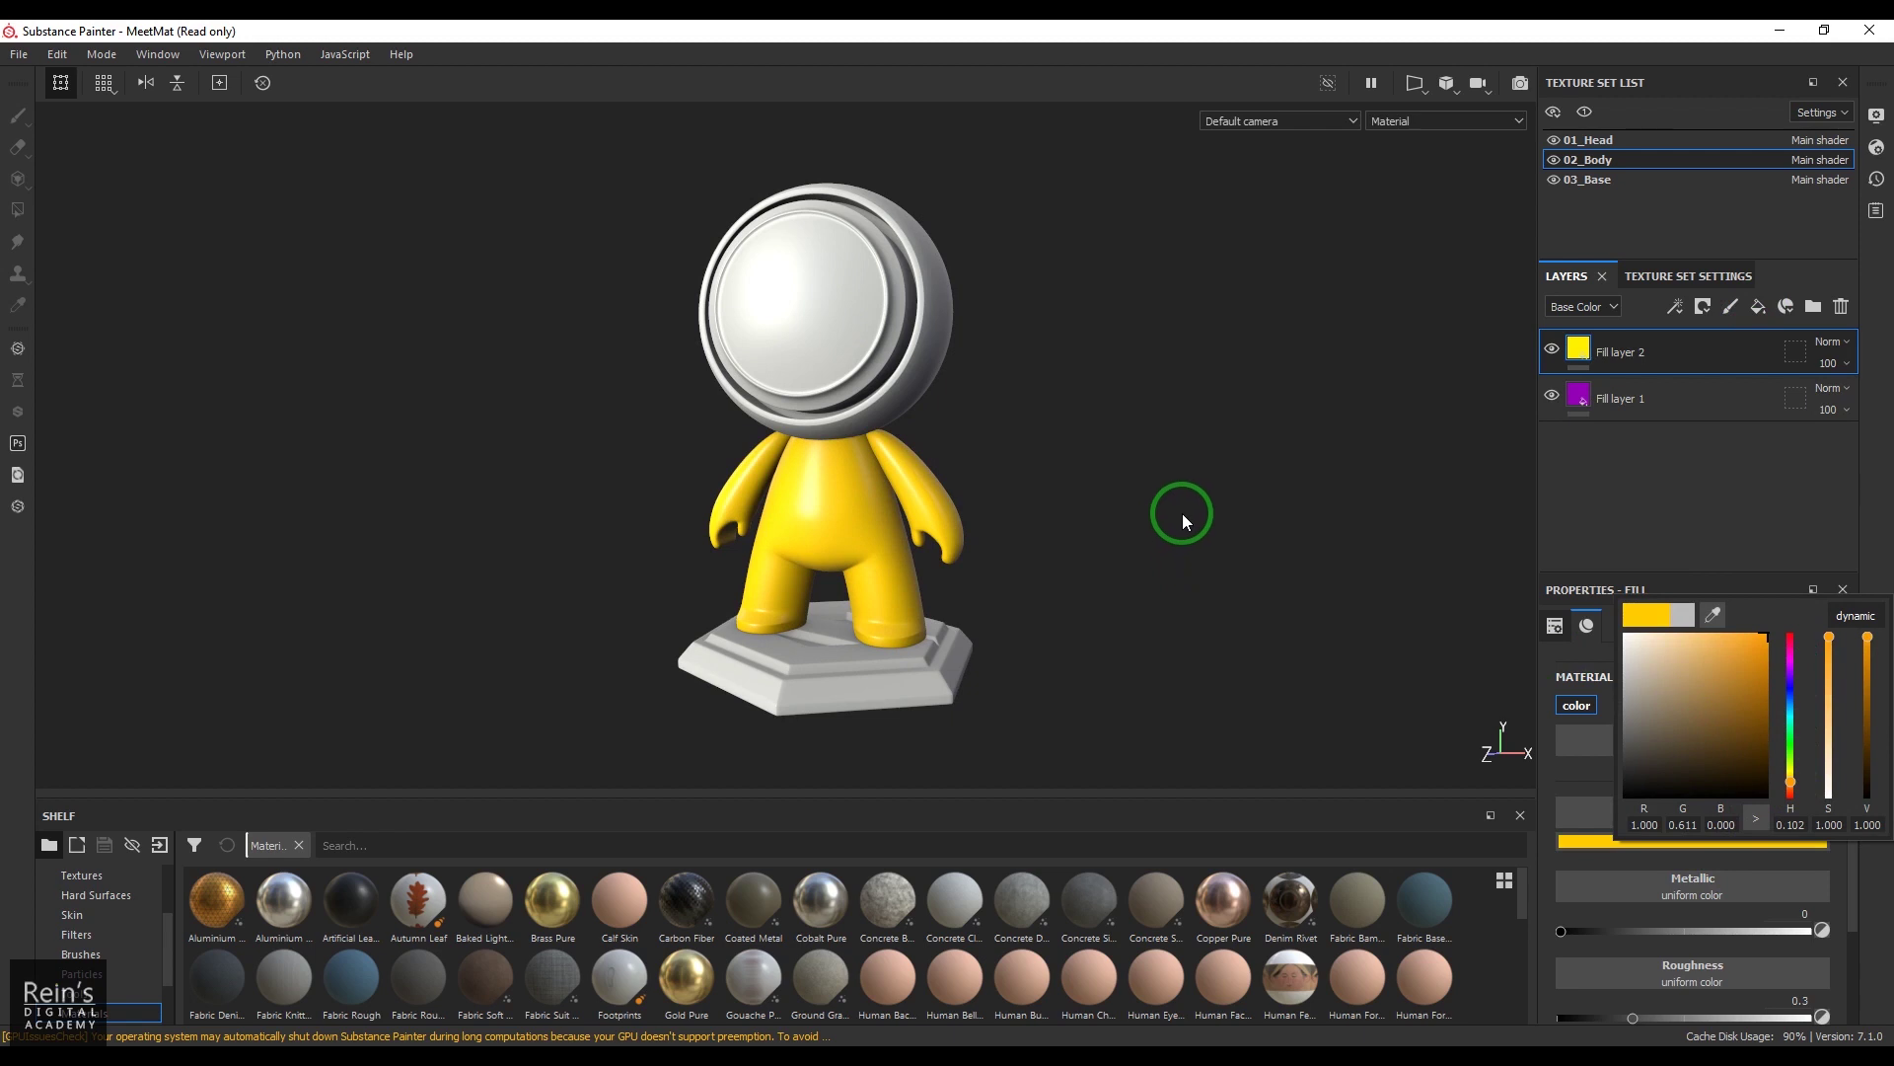
alt+drag(1080, 631, 1036, 637)
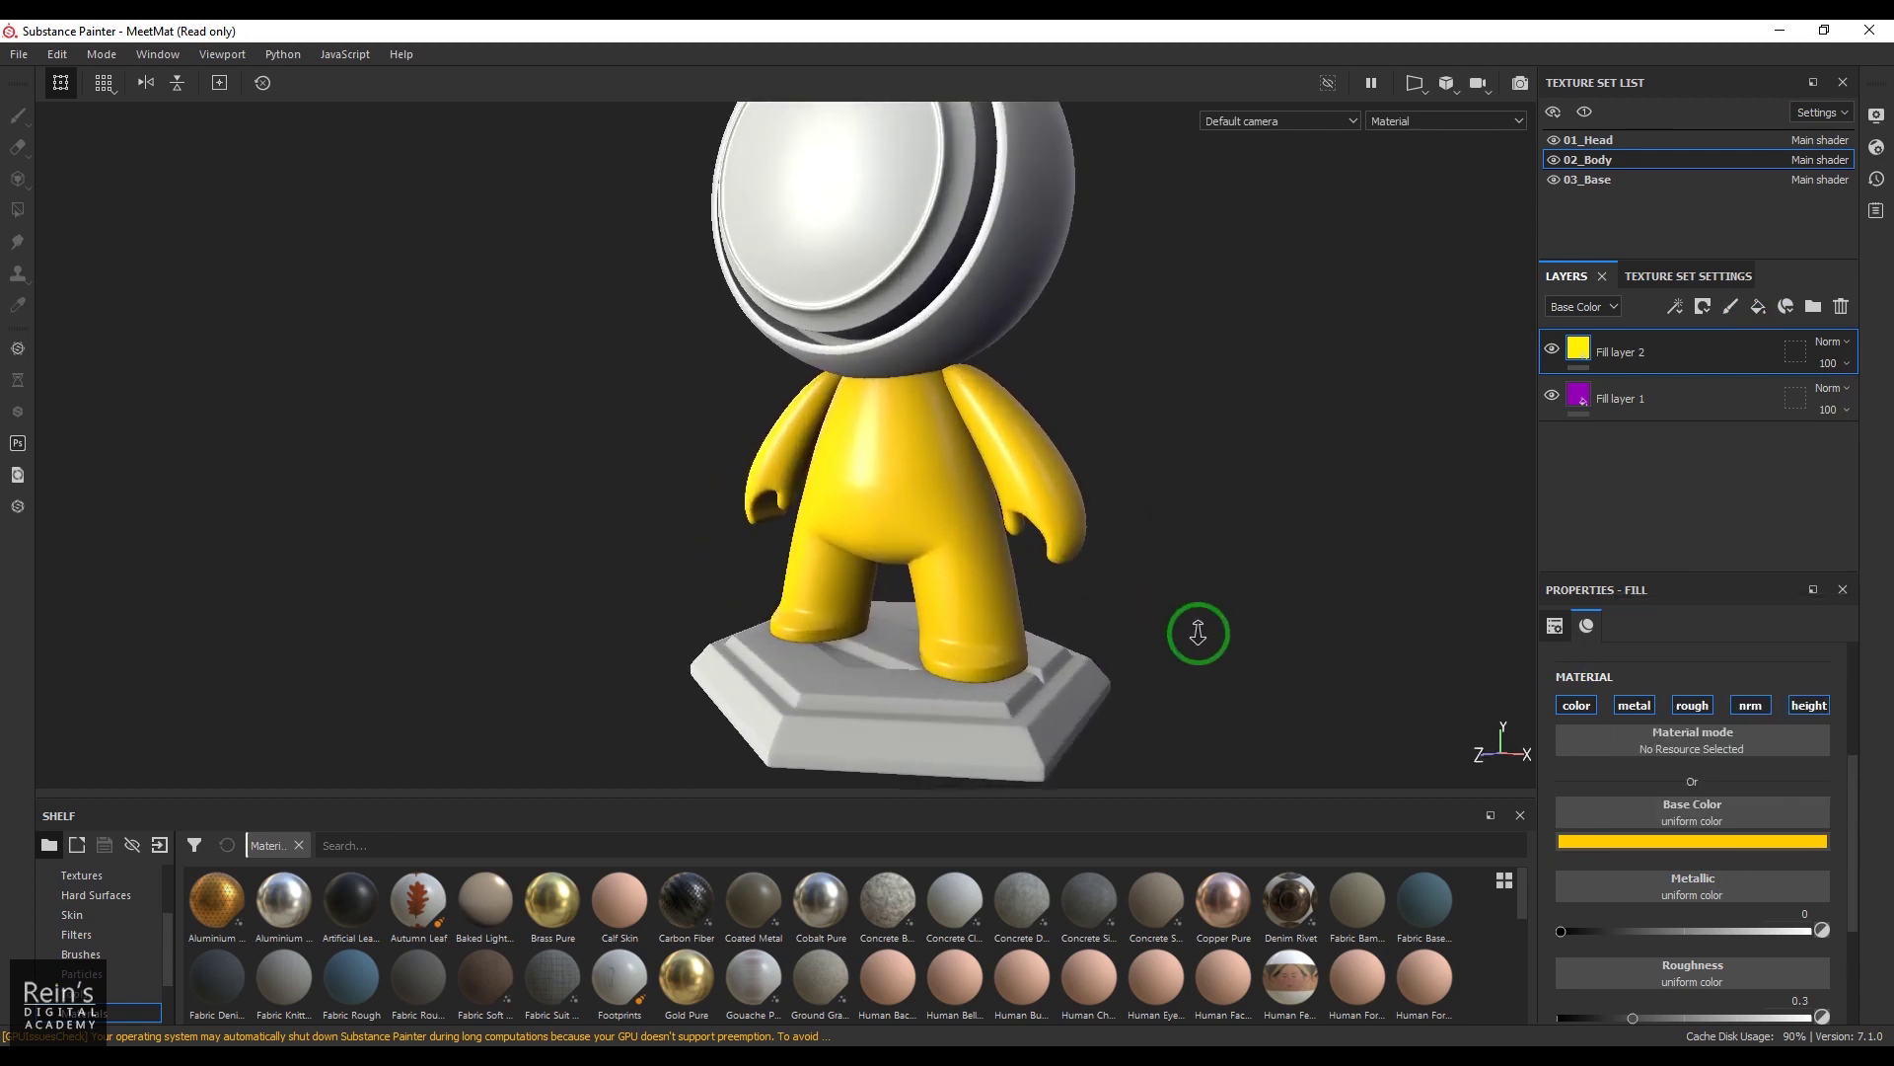
- Hide the 01_Head and 03_Base texture sets so only the body shows
click(1554, 140)
click(1554, 180)
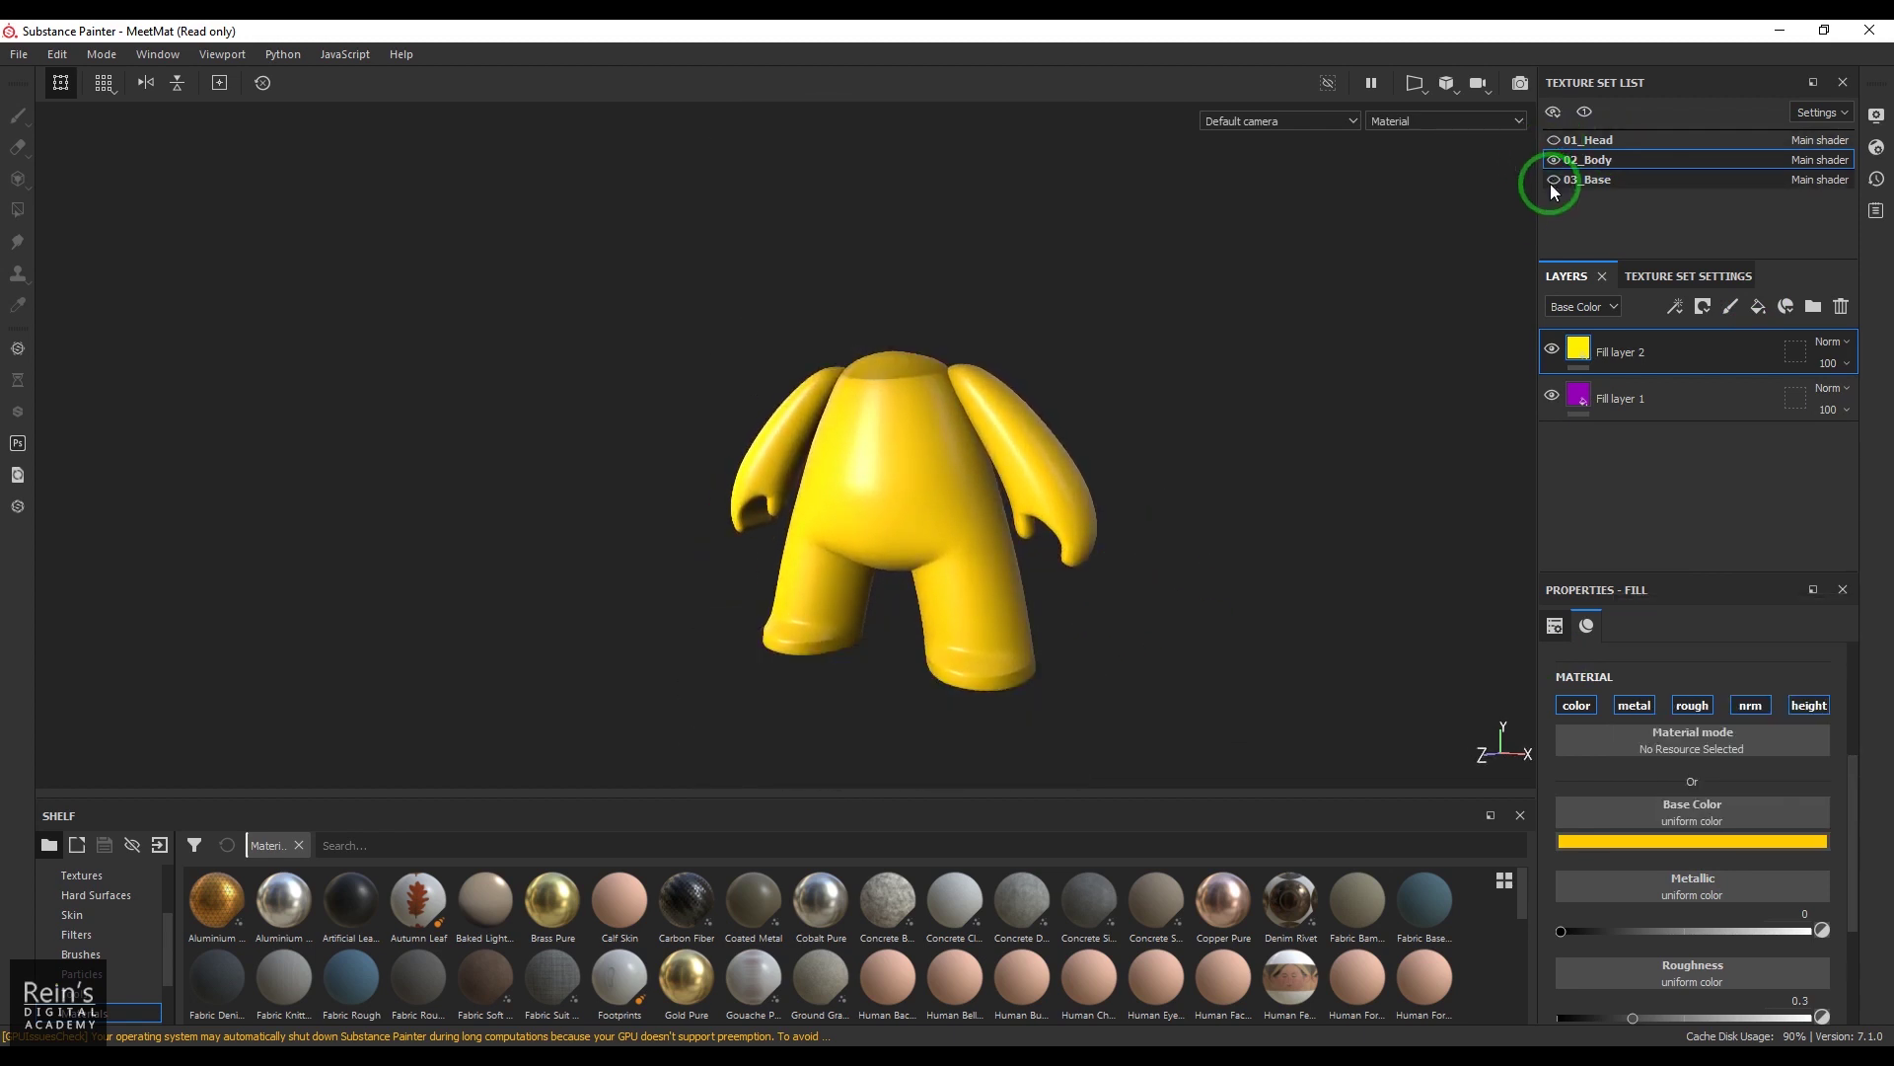
alt+drag(1239, 473, 1476, 440)
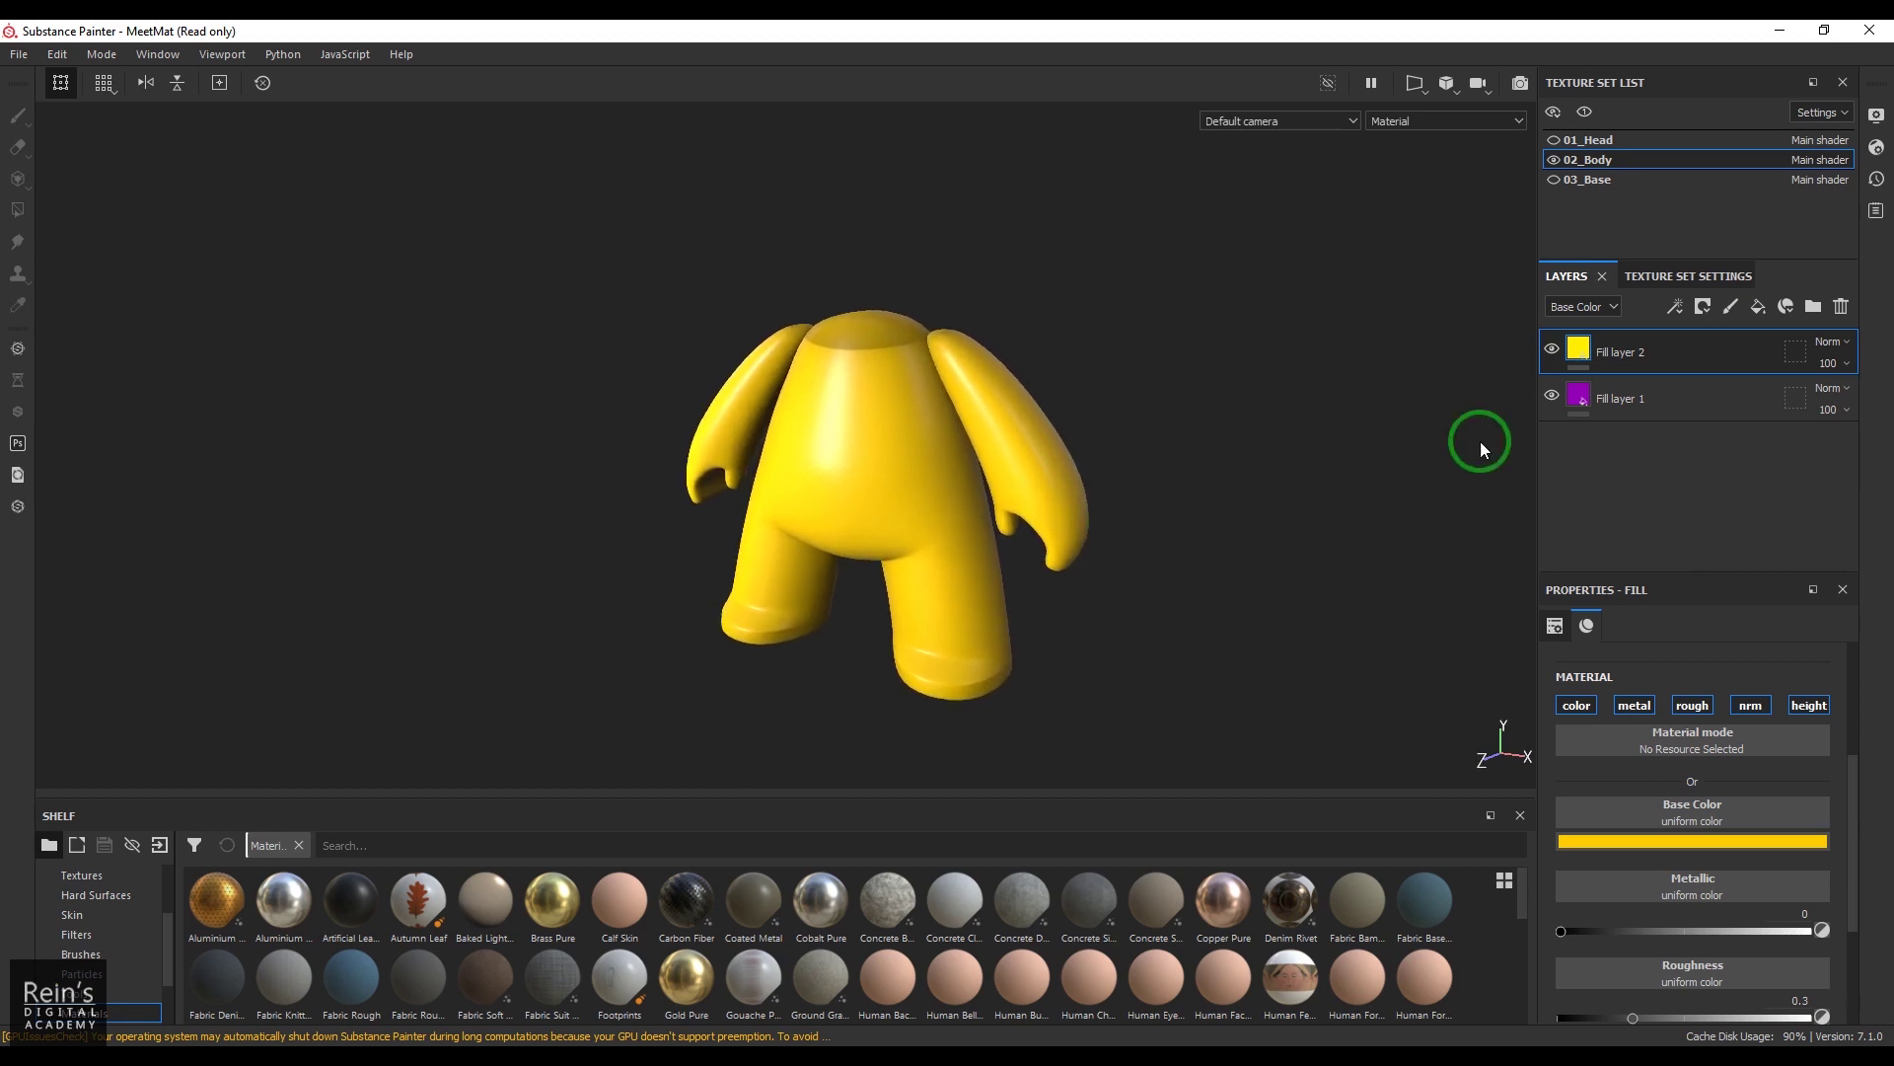
- Give Fill layer 2 a white mask with a 3D Linear Gradient generator
click(1701, 308)
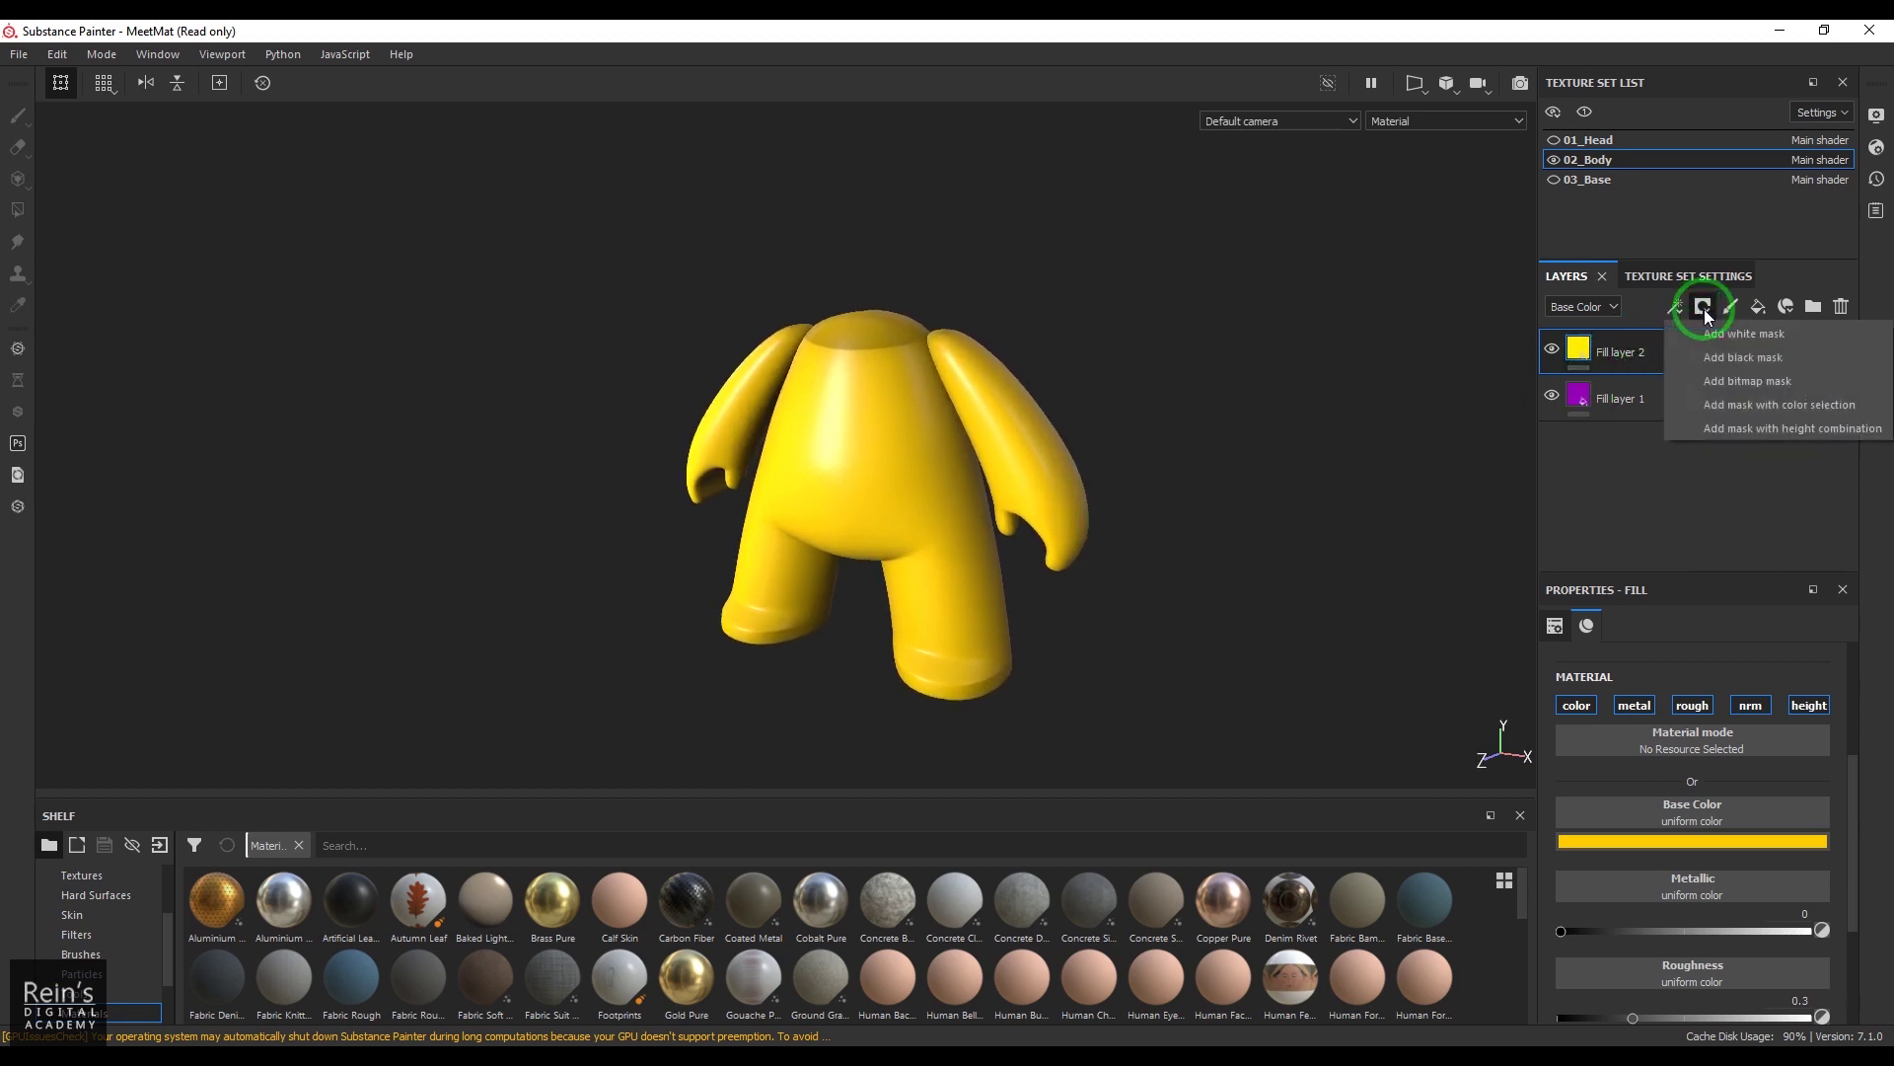
click(1717, 333)
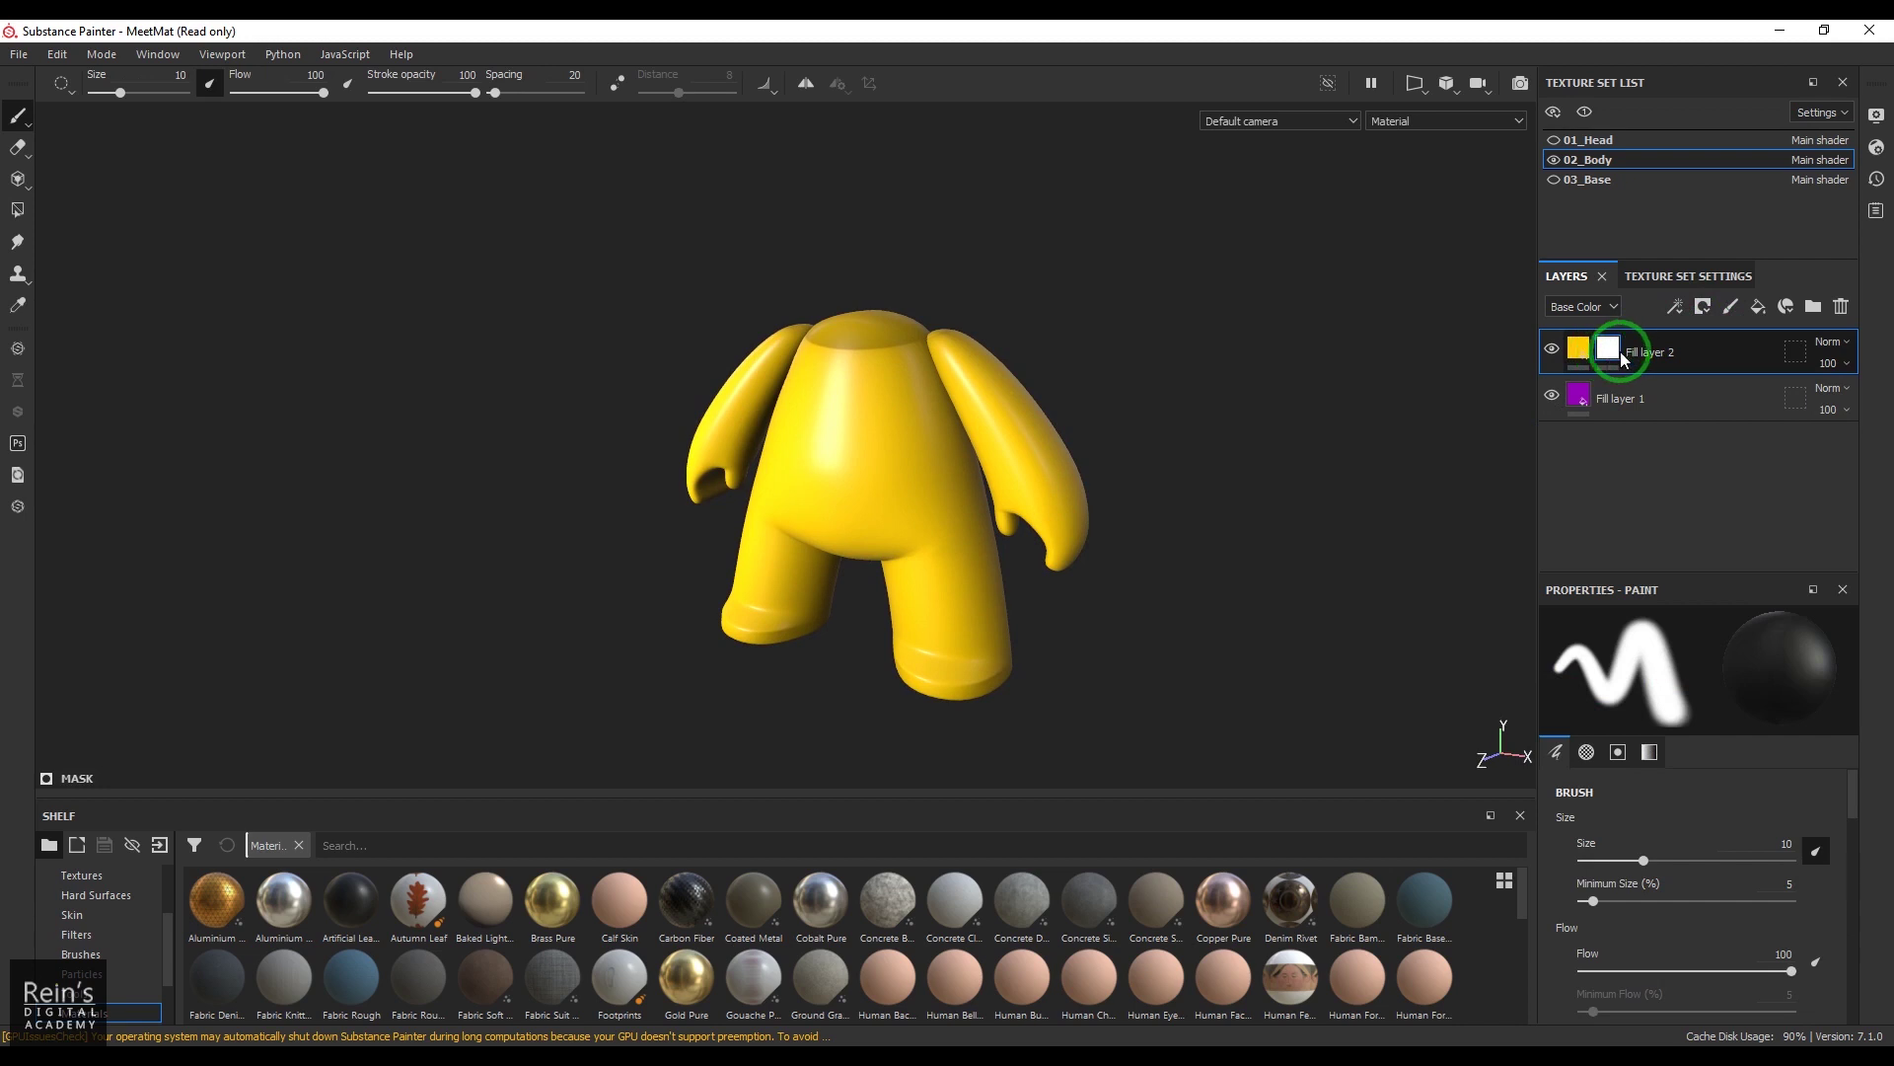
click(1674, 306)
click(1717, 333)
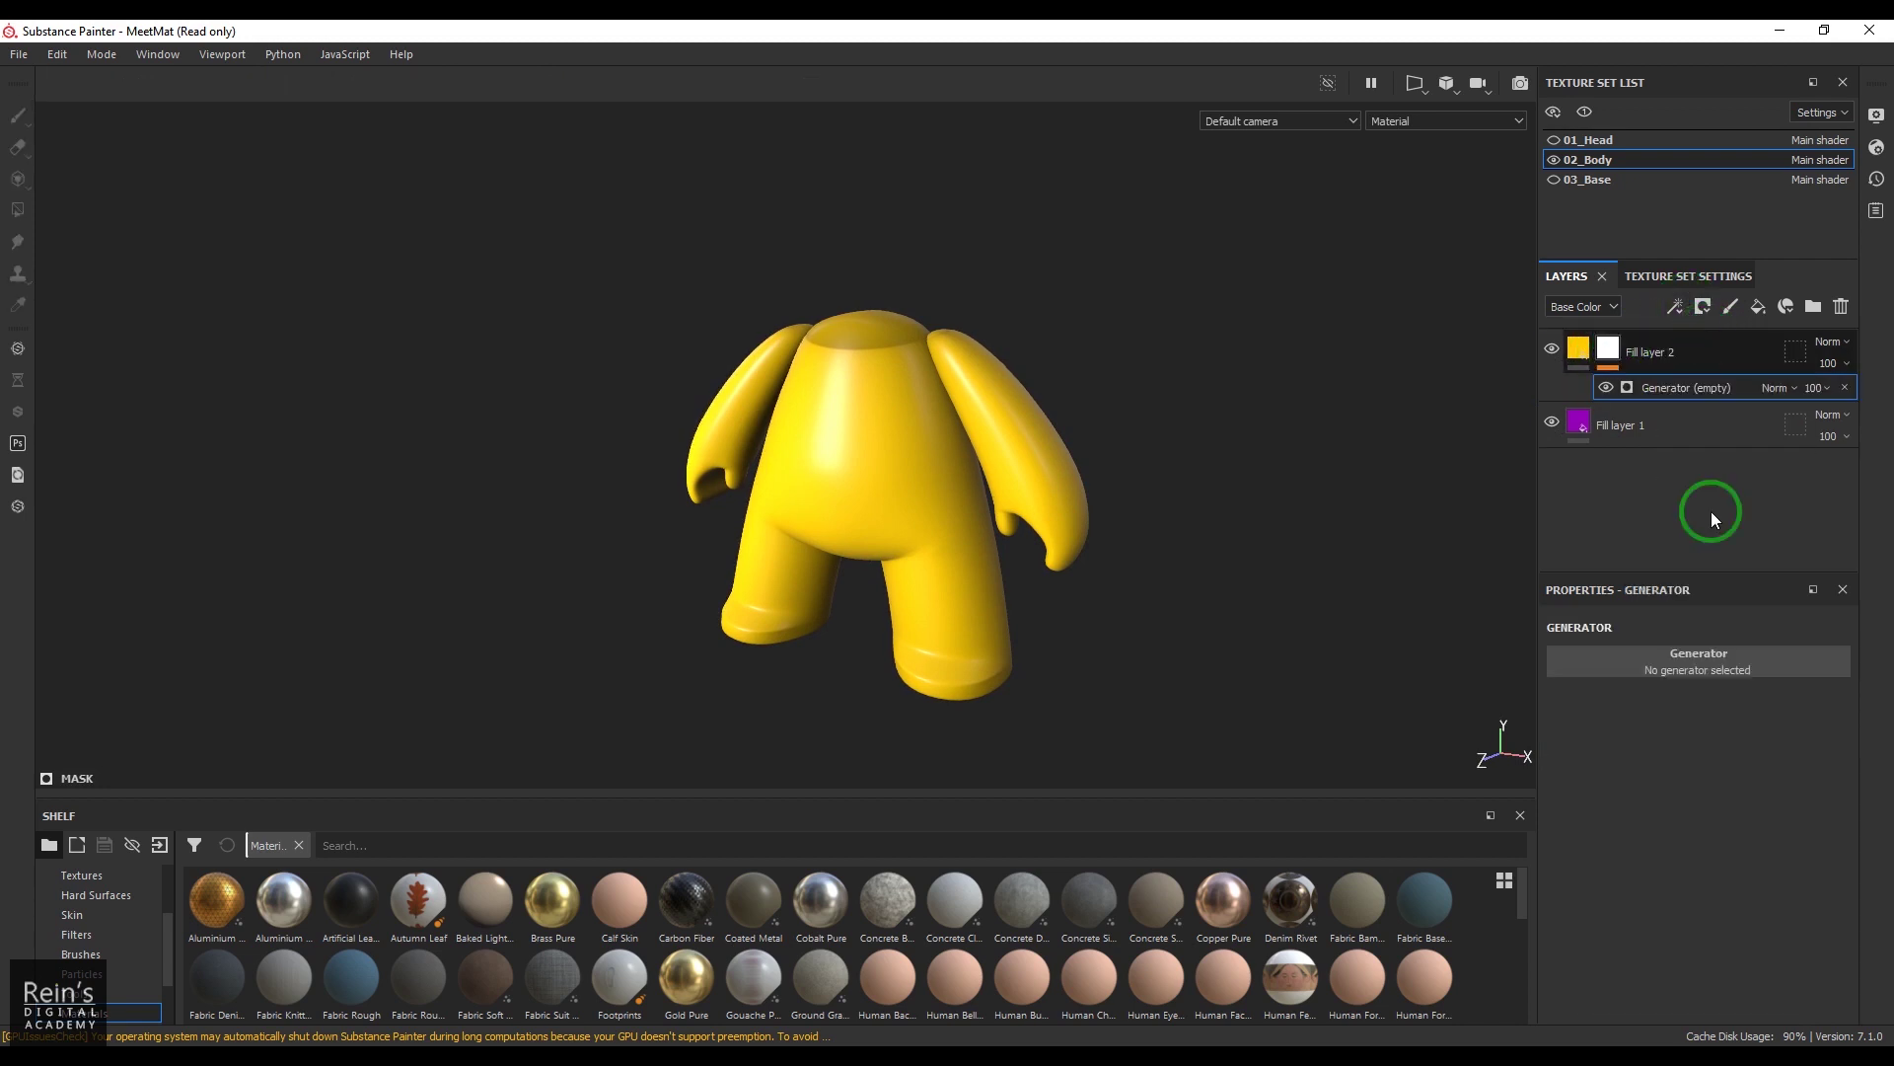
click(1697, 659)
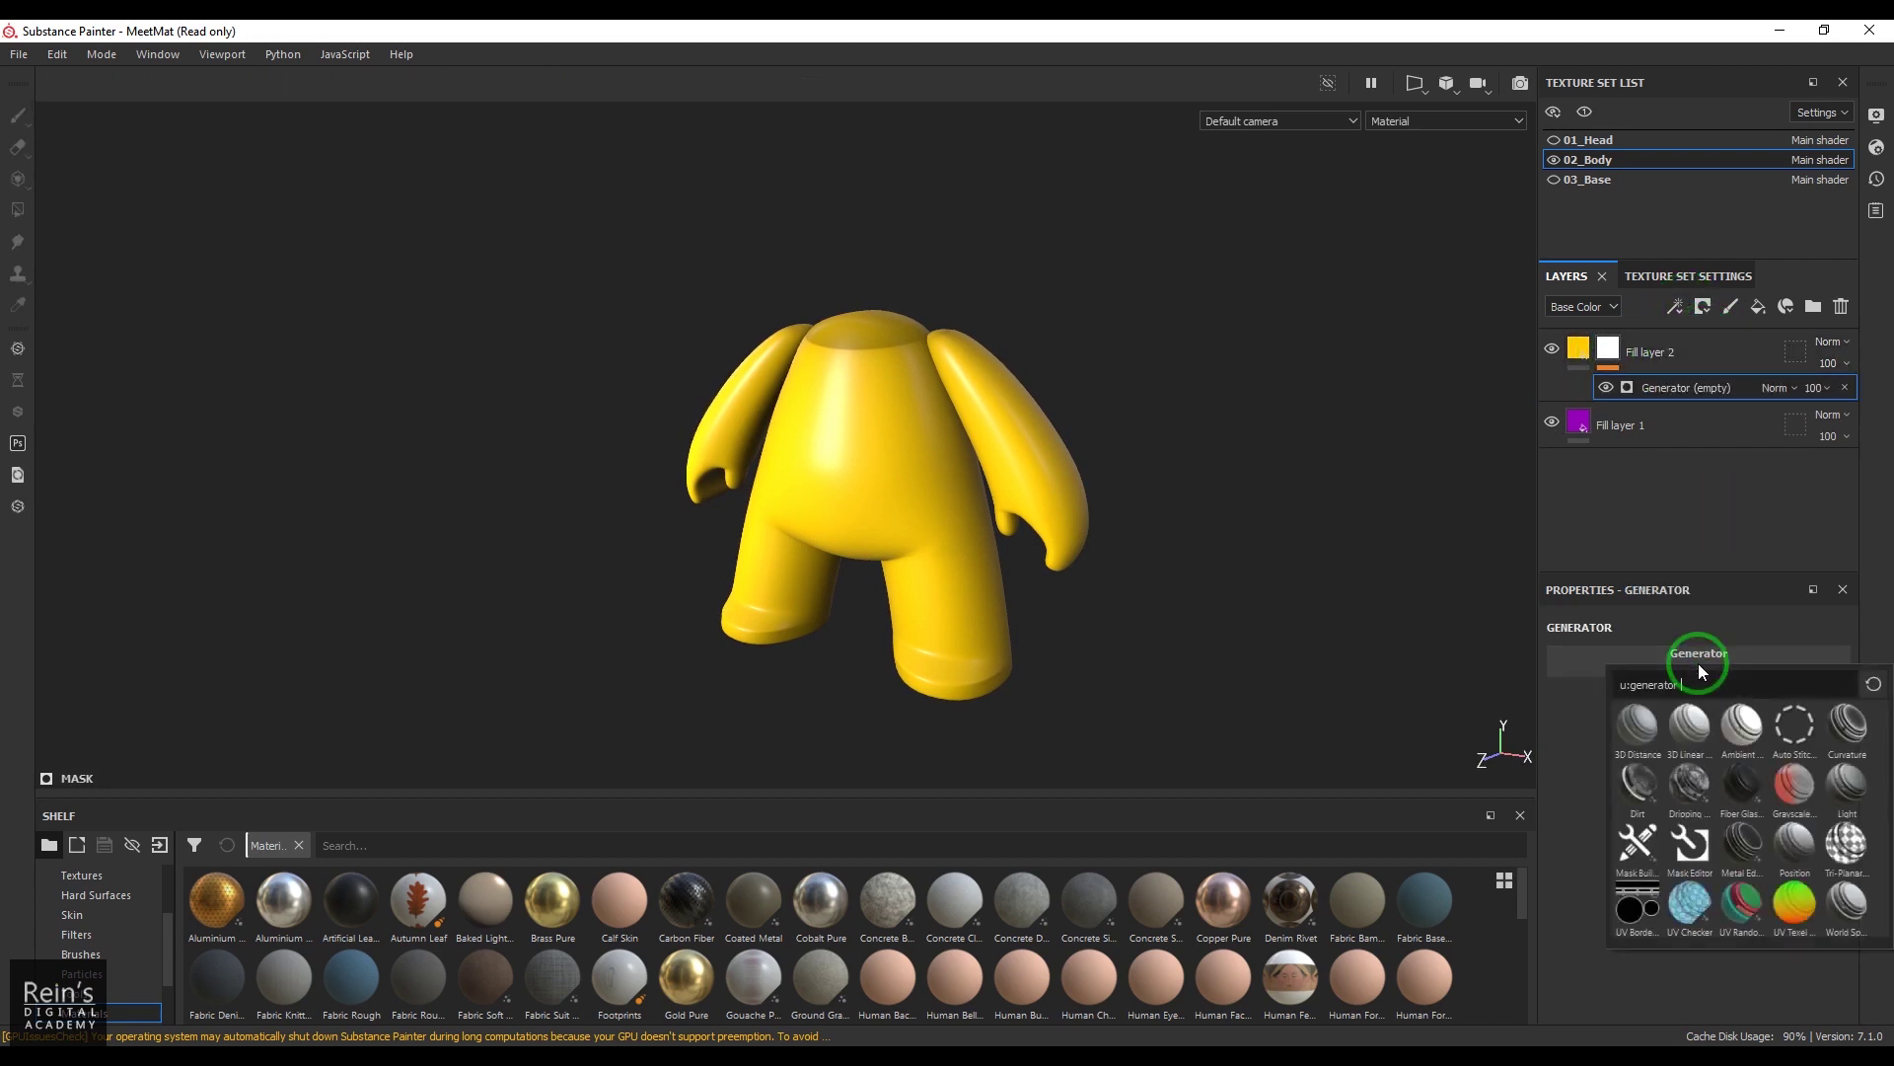
click(1706, 742)
alt+drag(1014, 601, 1132, 582)
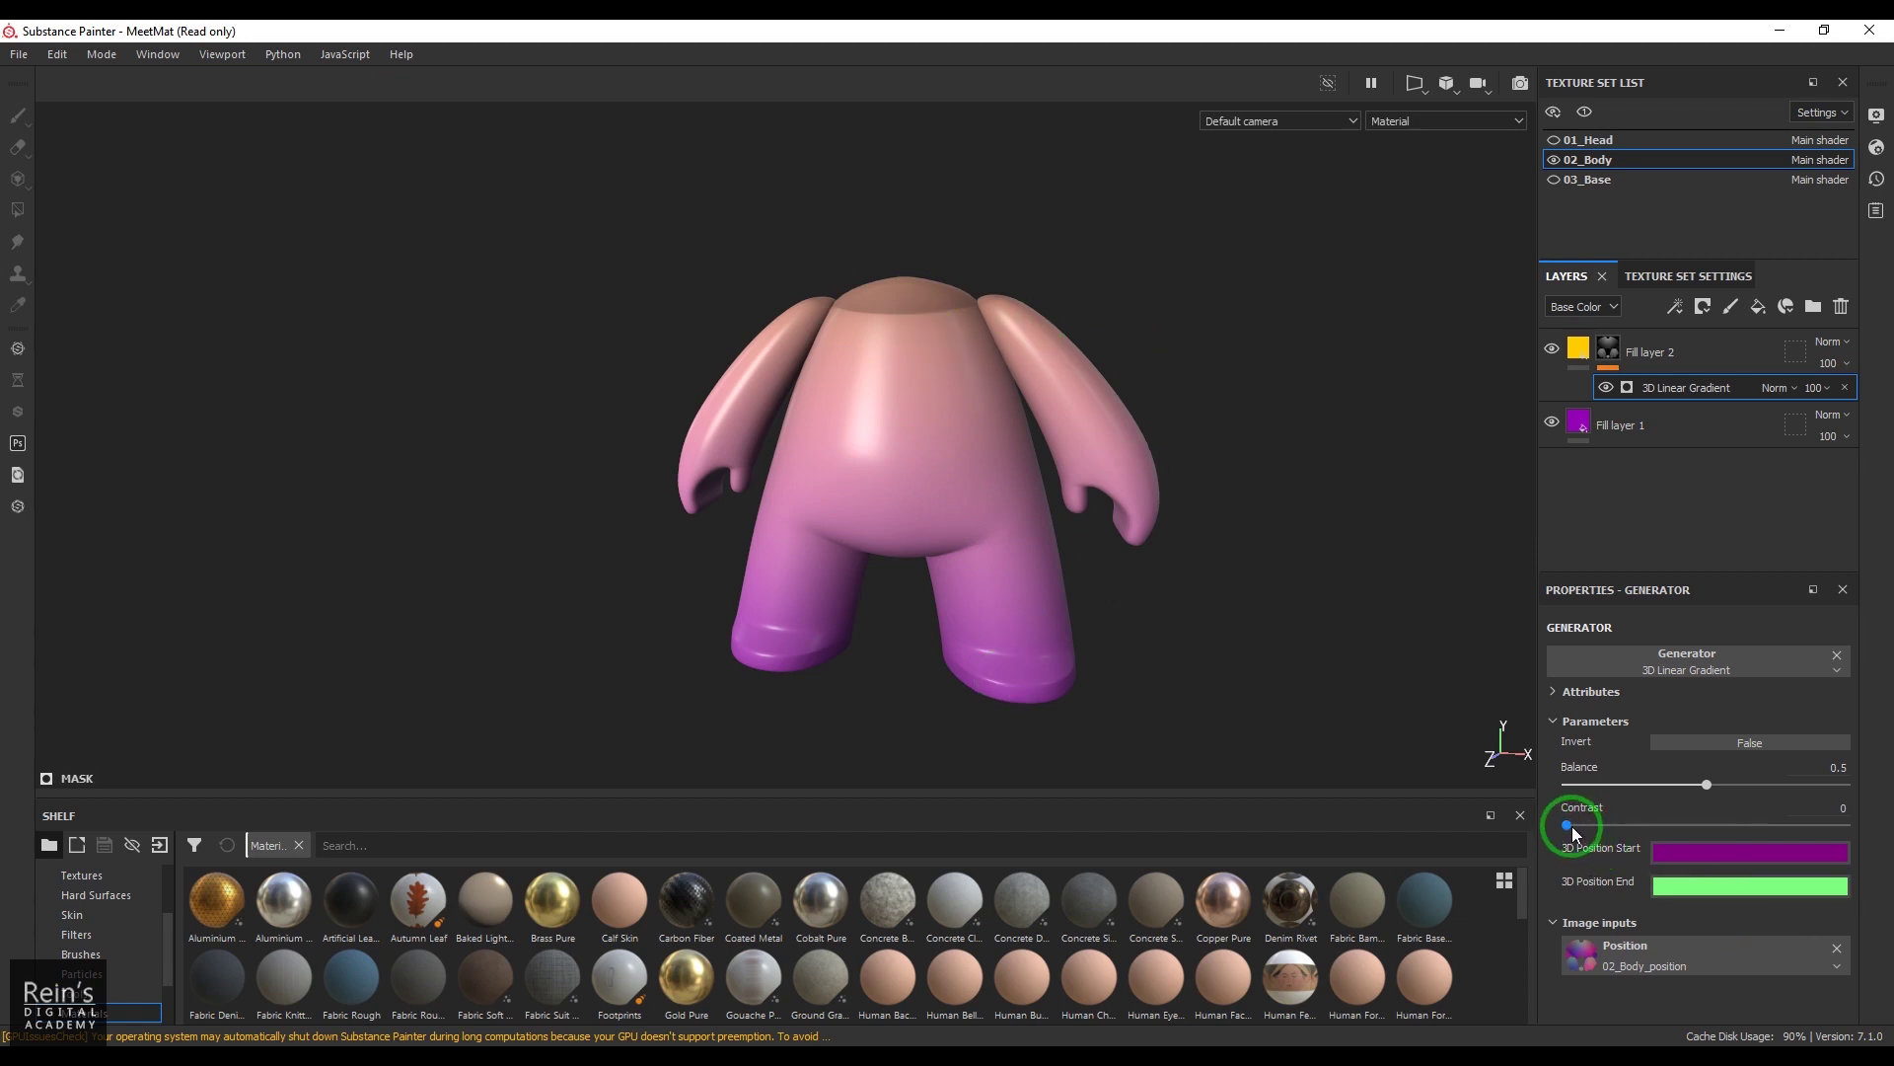
drag(1572, 826, 1732, 790)
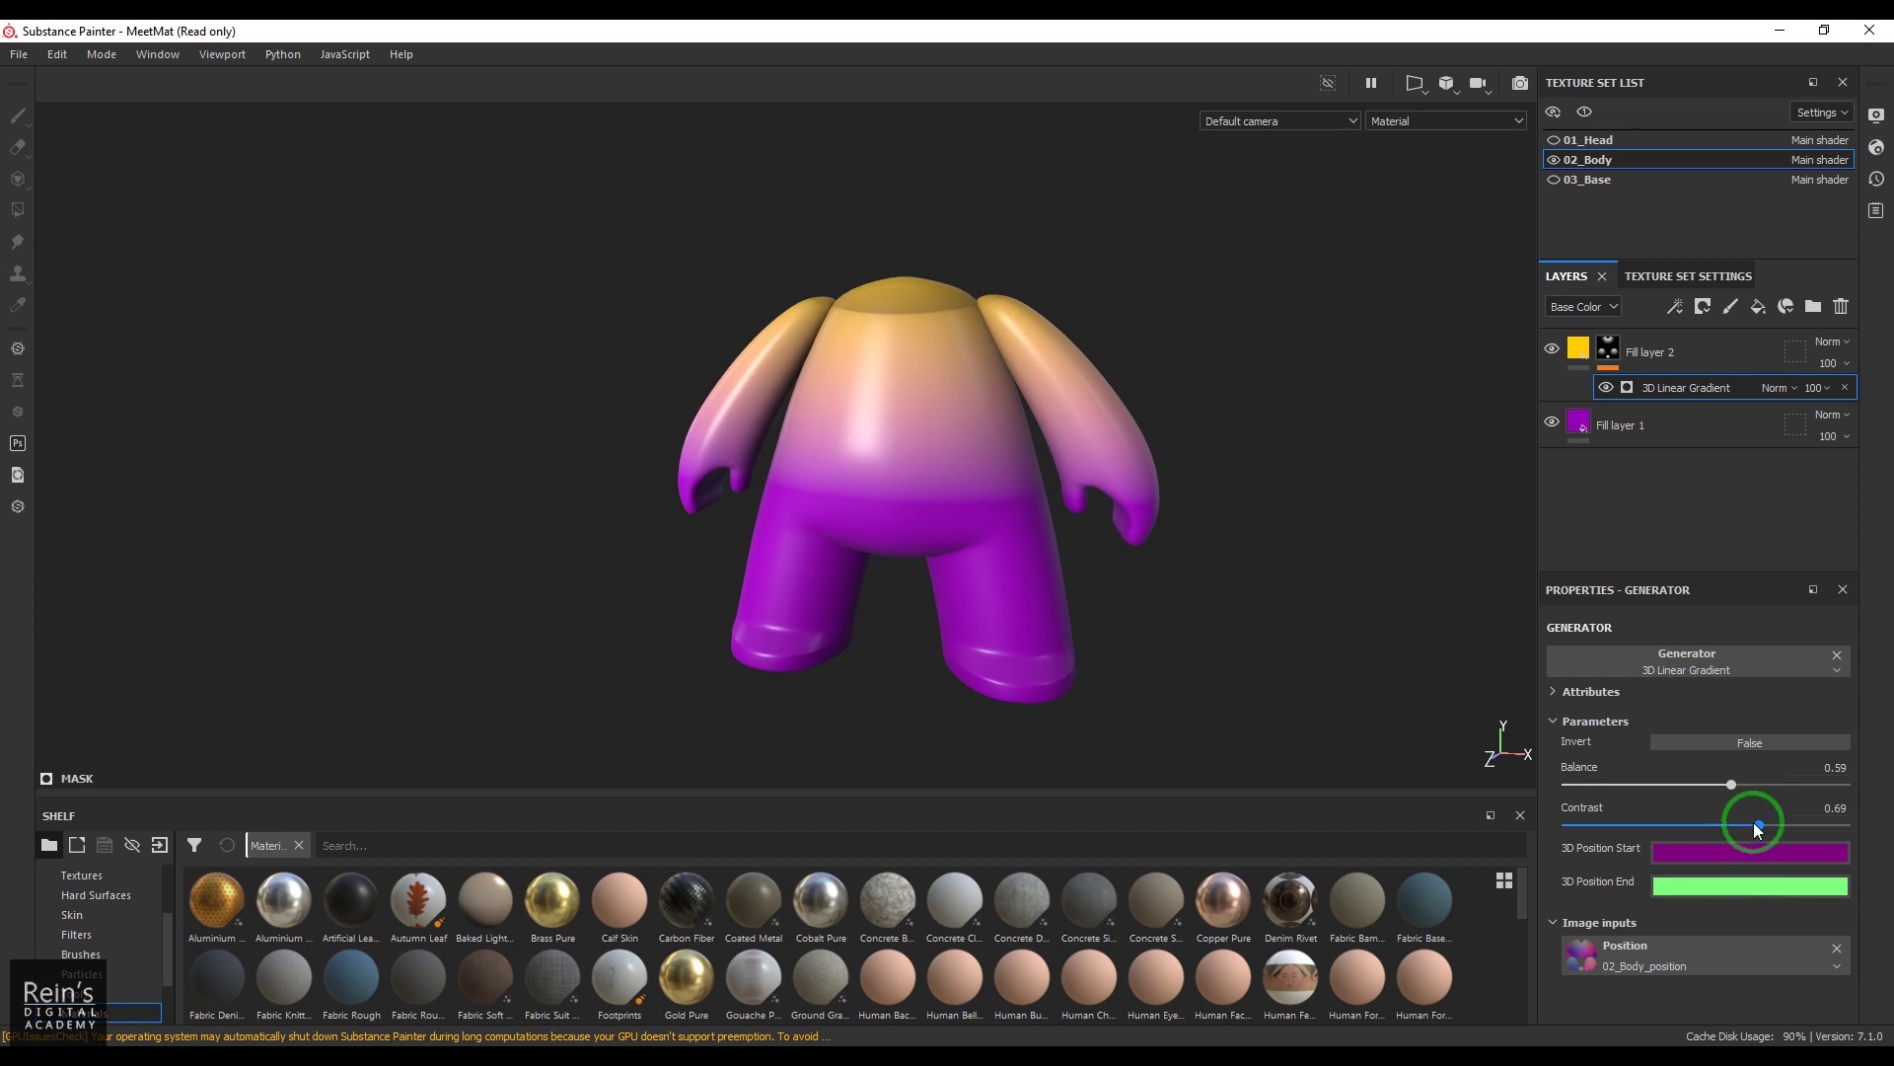
drag(1754, 821, 1484, 819)
mouse_move(1854, 769)
mouse_down()
mouse_move(1833, 764)
mouse_move(1886, 776)
mouse_up()
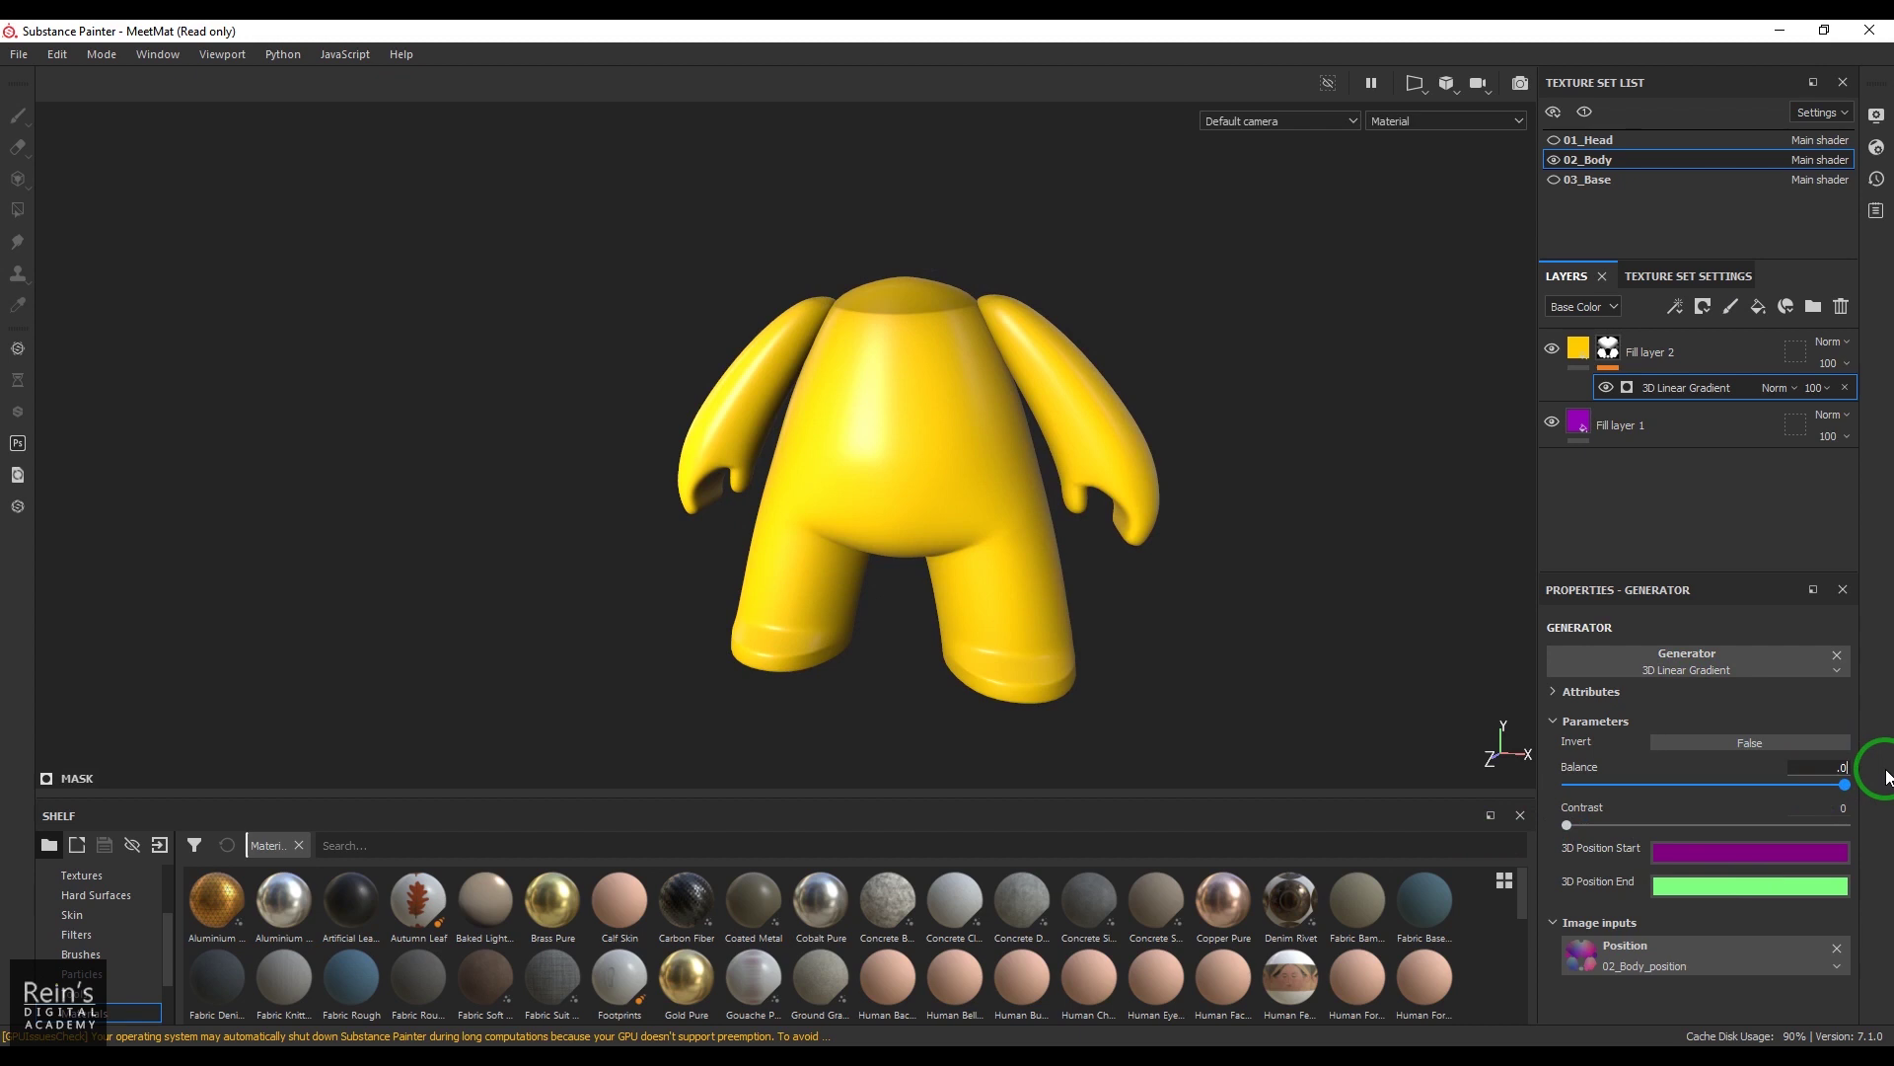
key(Return)
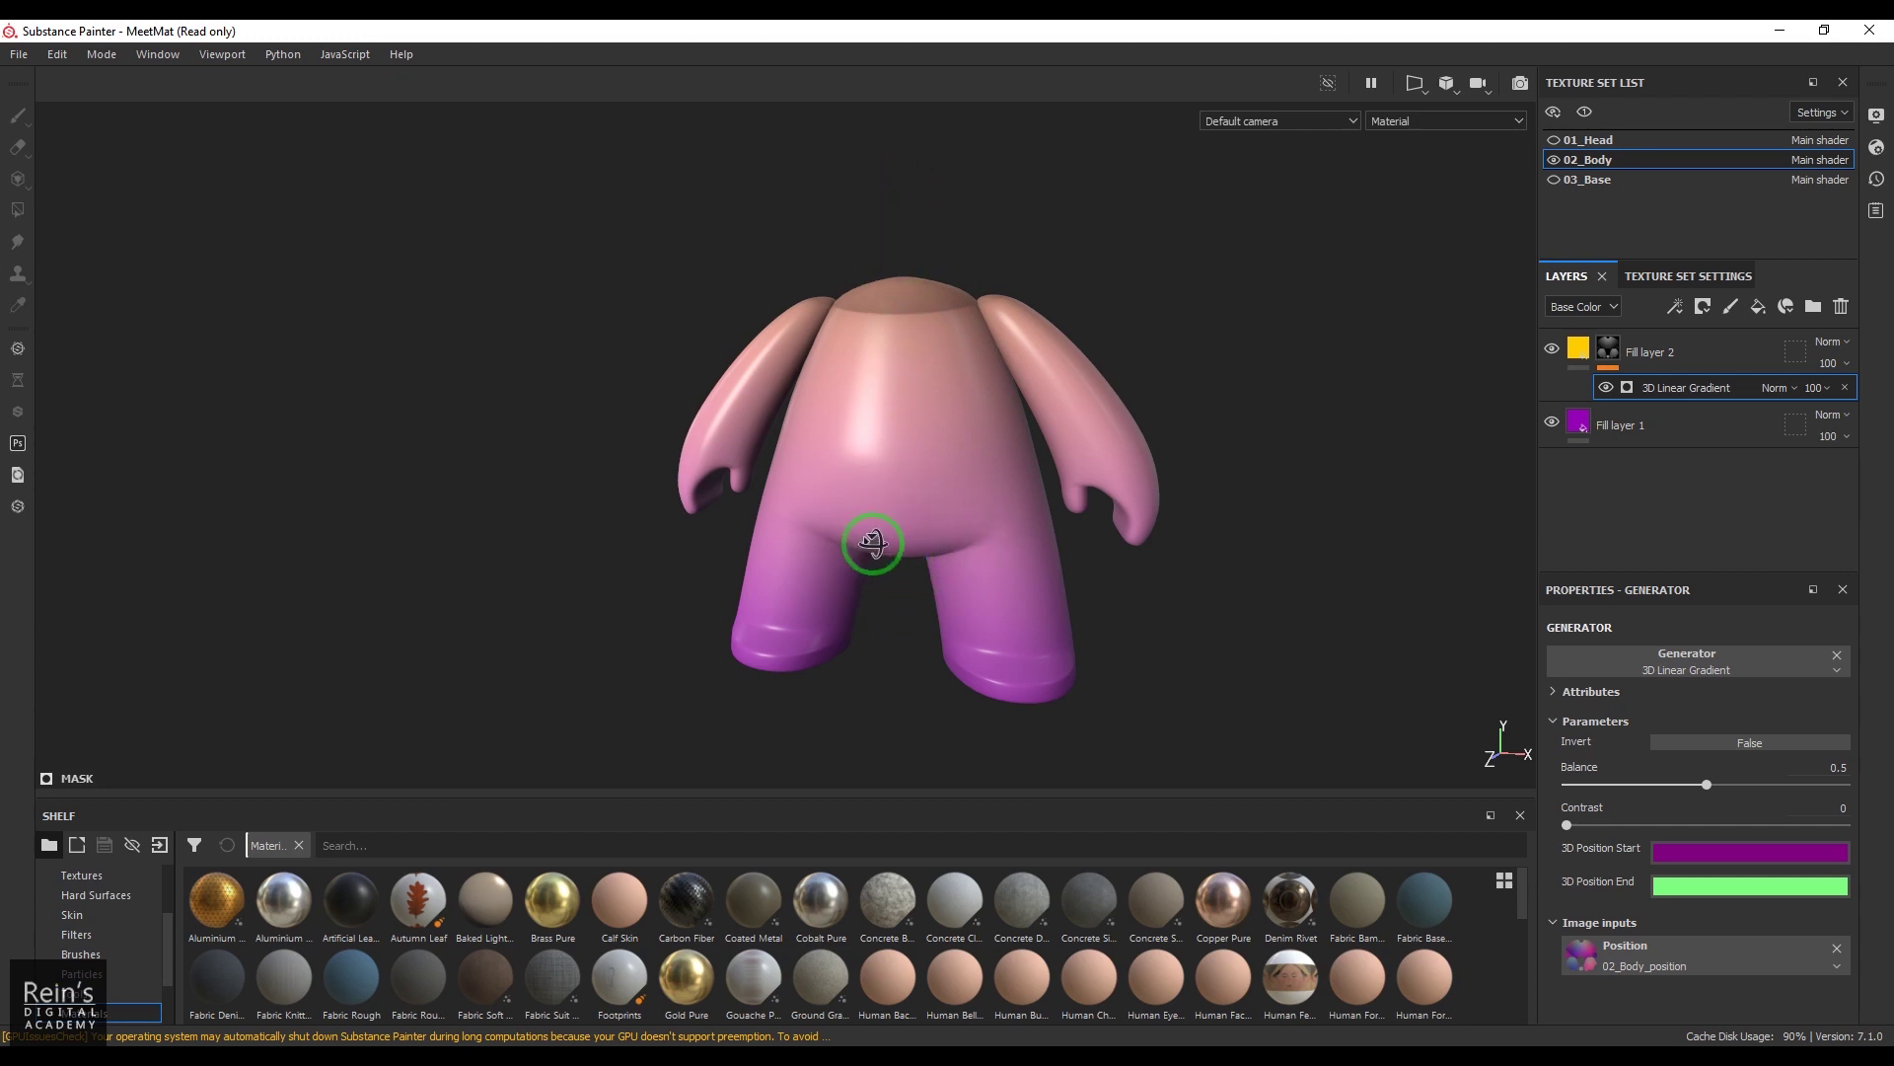
- Orbit around the body from side to front to inspect the pink-to-purple gradient
alt+drag(868, 537, 1015, 478)
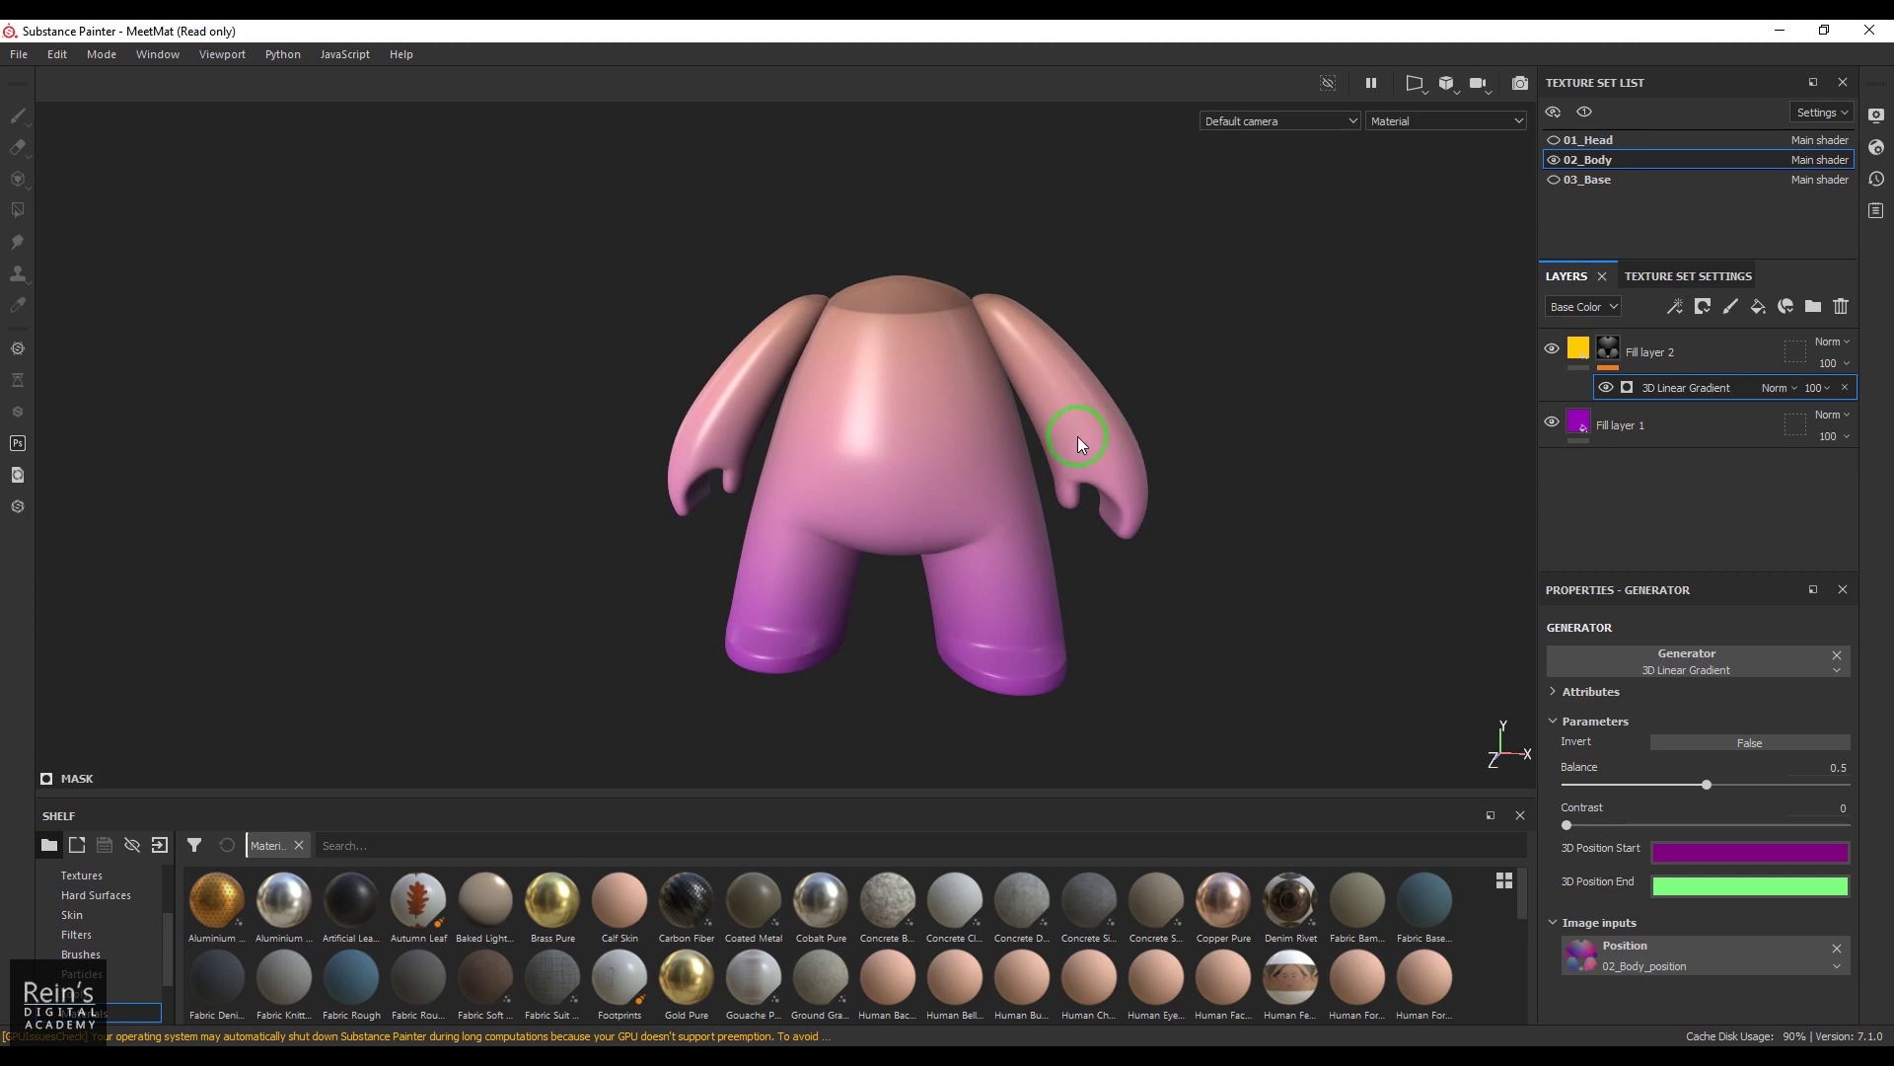
alt+drag(1134, 525, 997, 507)
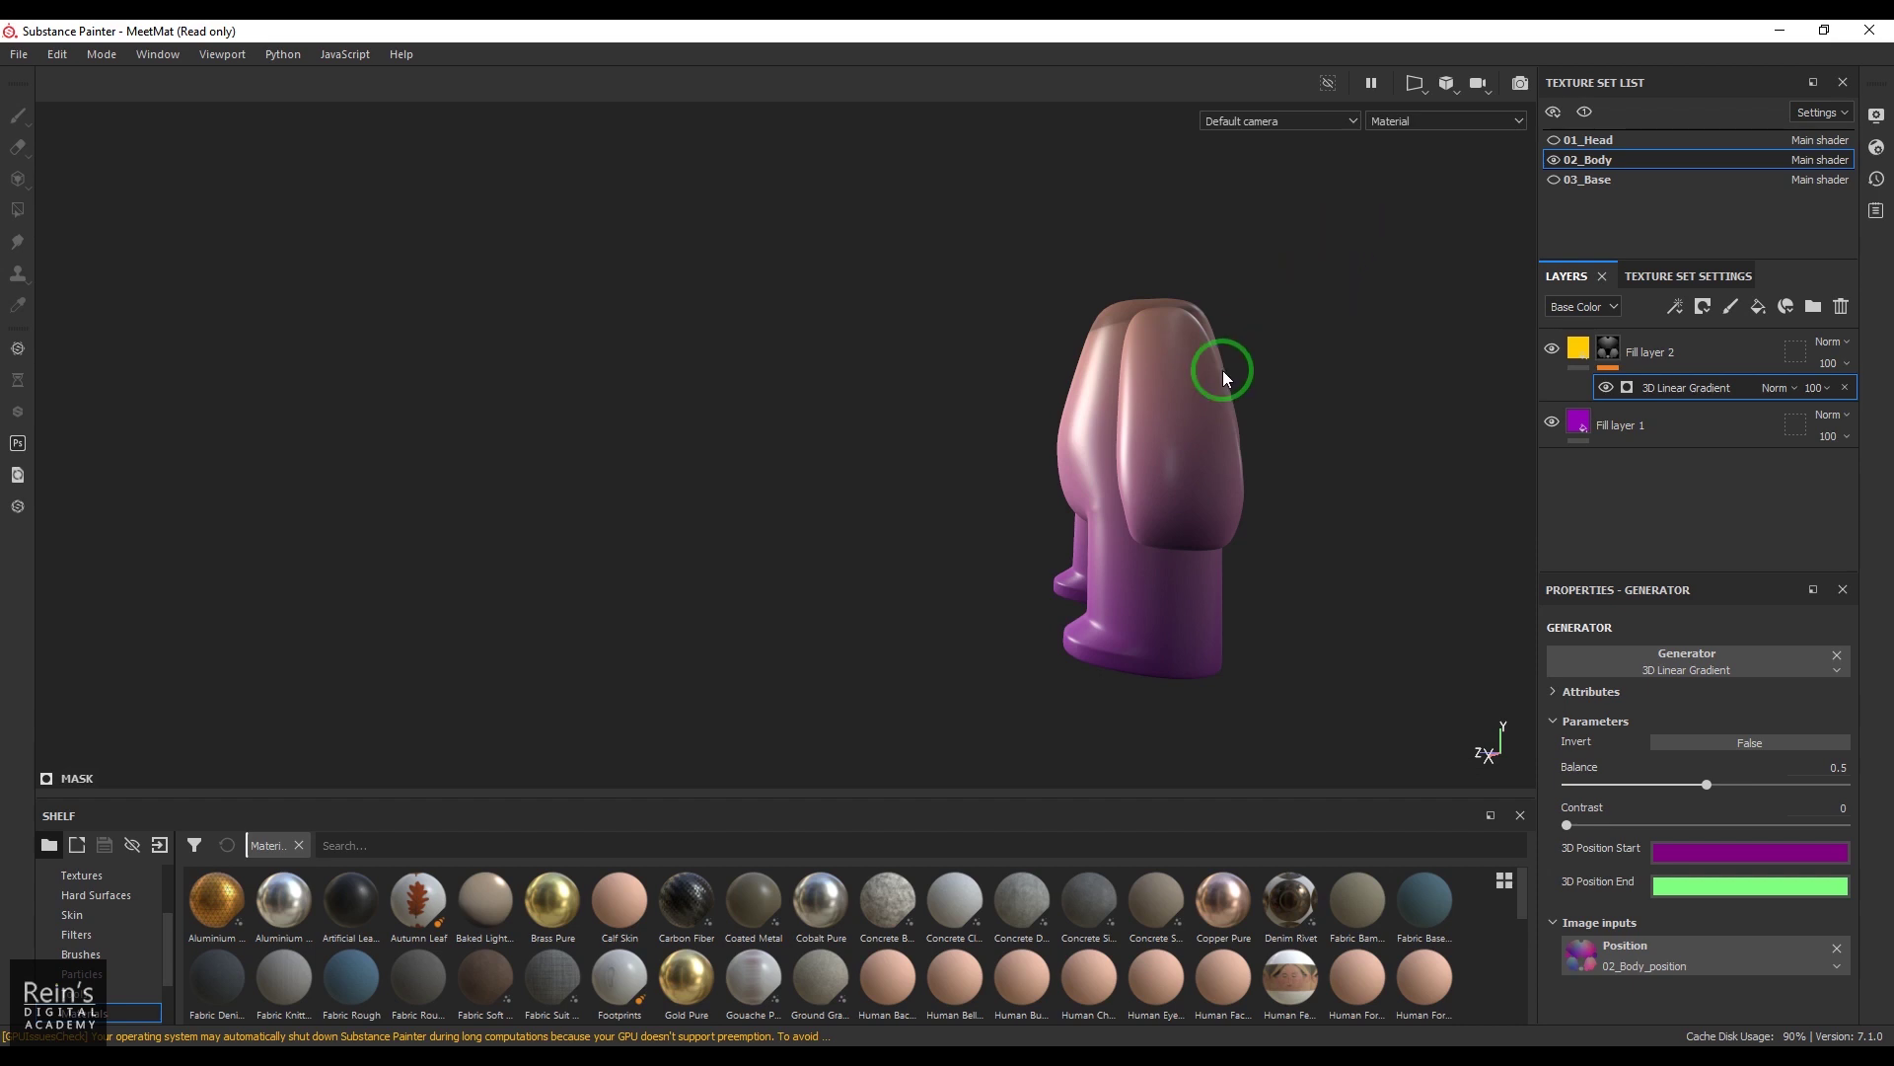
alt+drag(901, 639, 1429, 622)
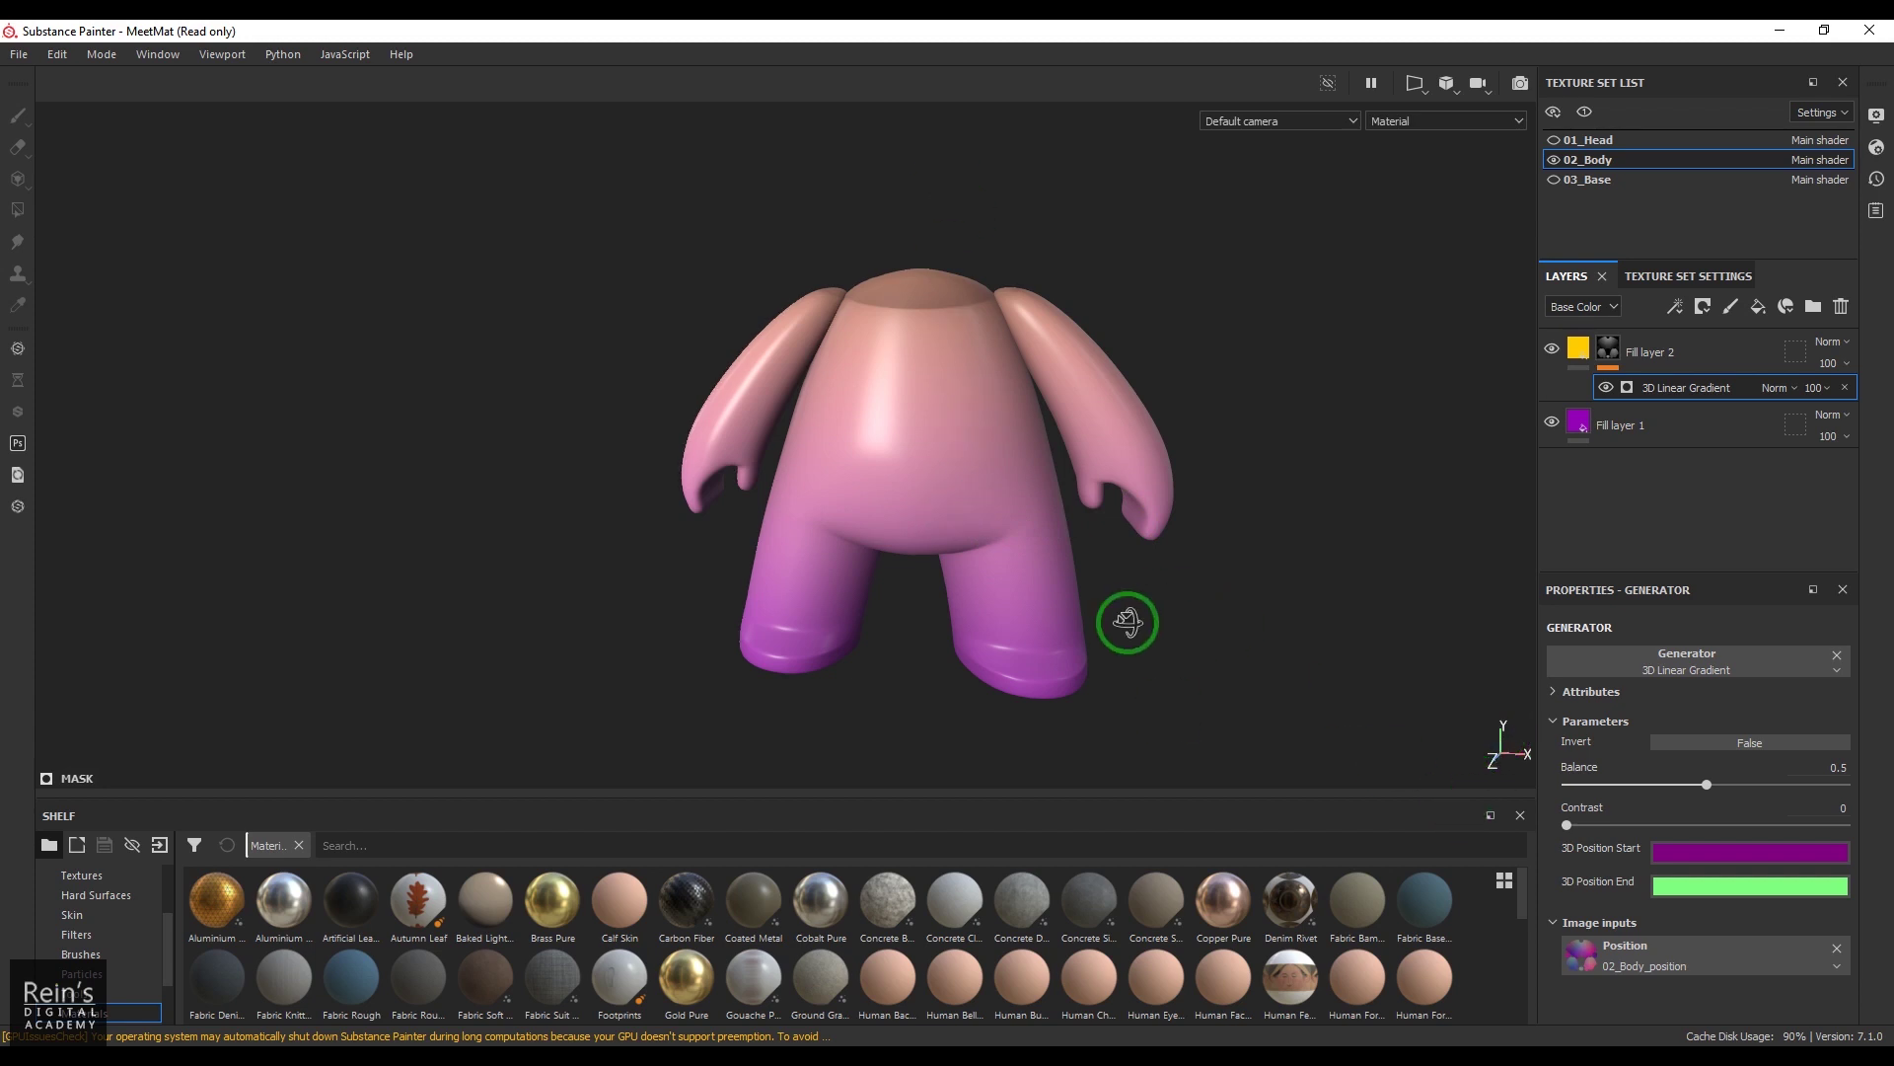
alt+drag(1125, 621, 789, 605)
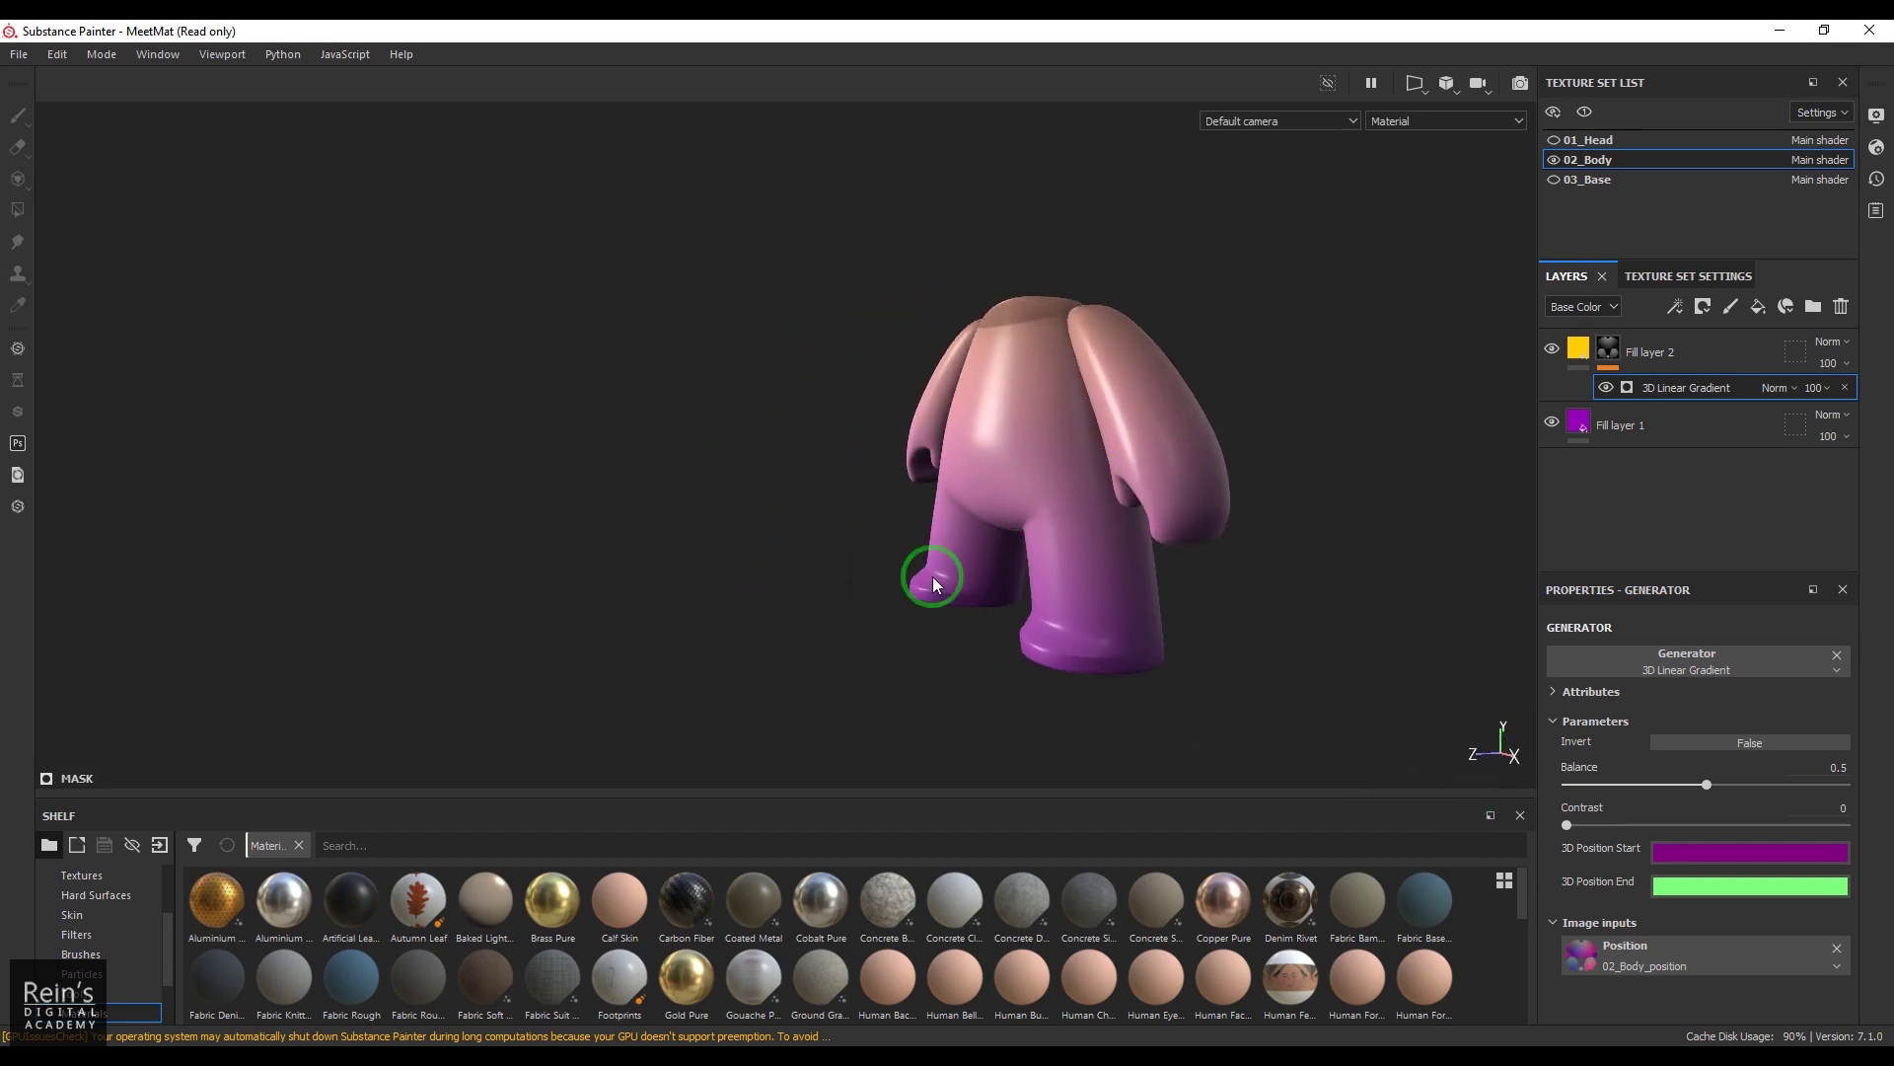
alt+drag(931, 575, 1232, 758)
- Set the gradient's 3D Position Start colour to red
click(1660, 878)
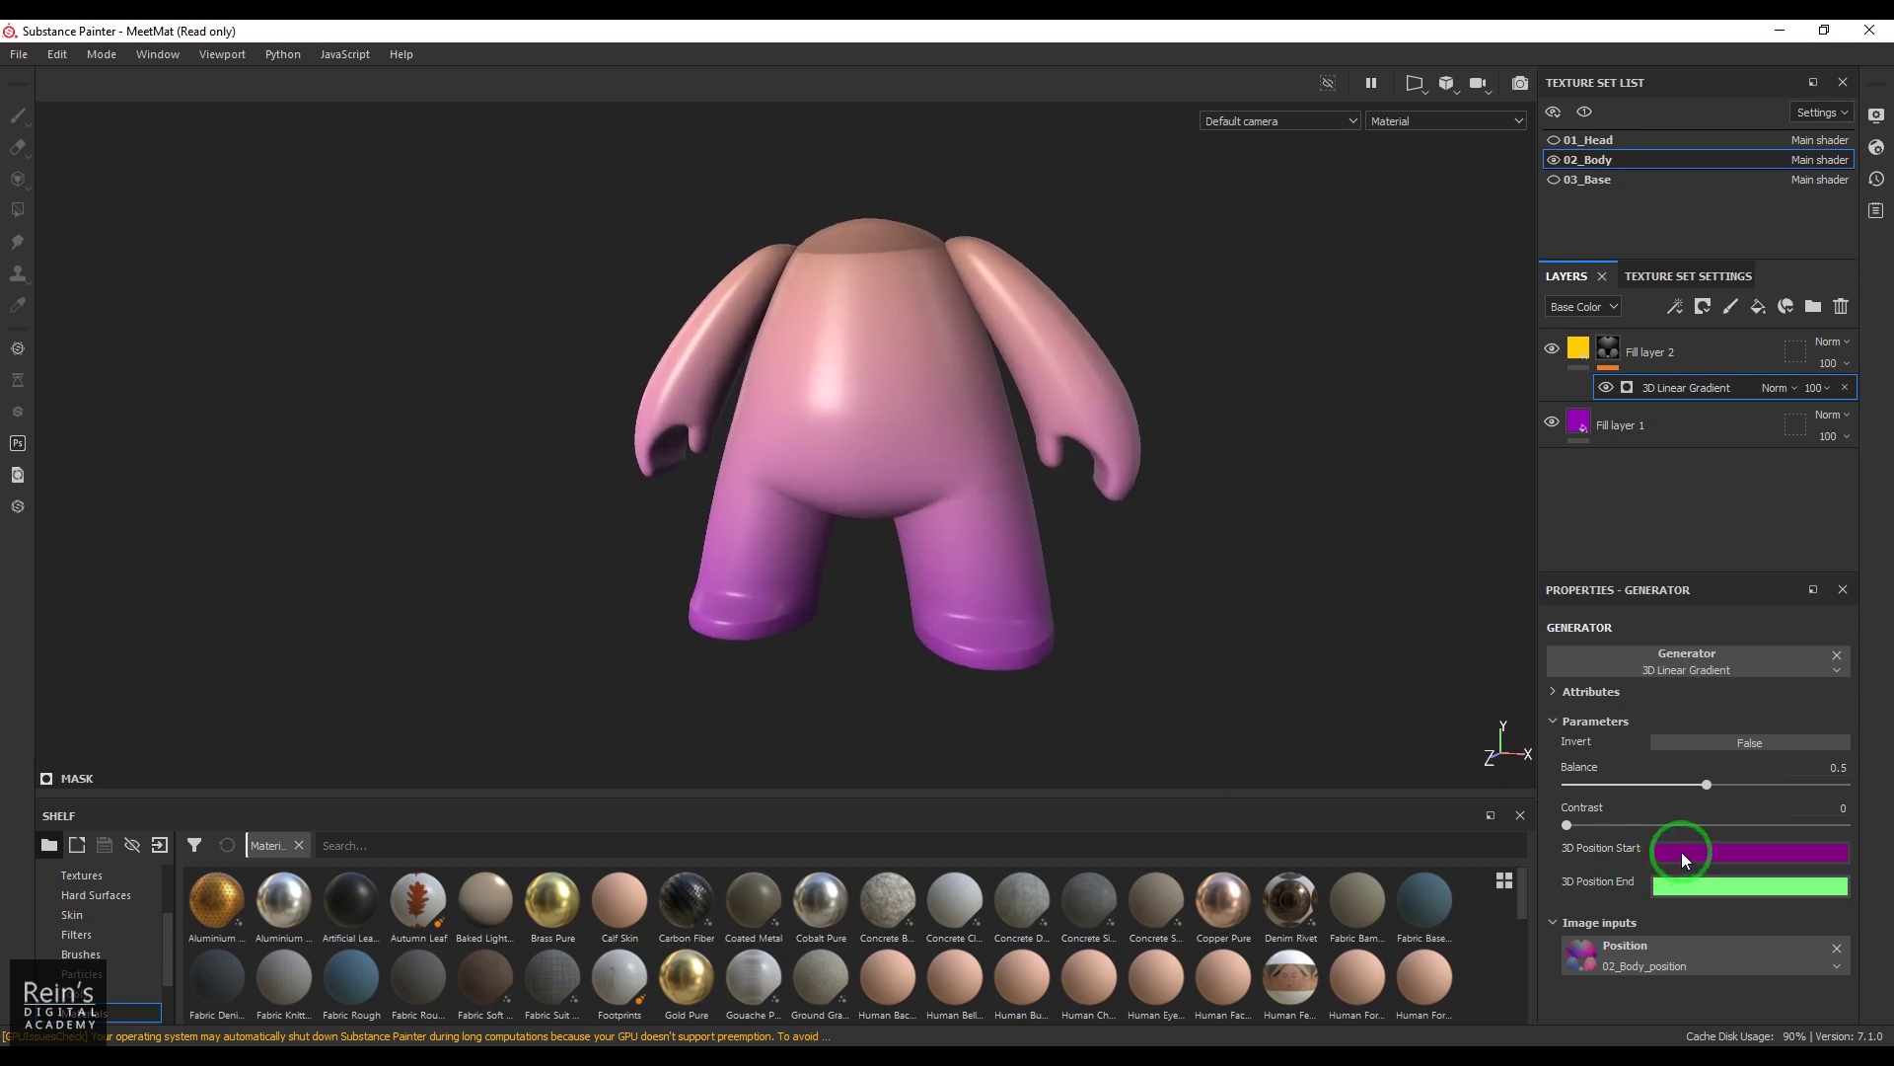
click(1681, 850)
drag(1790, 695, 1791, 631)
click(1837, 570)
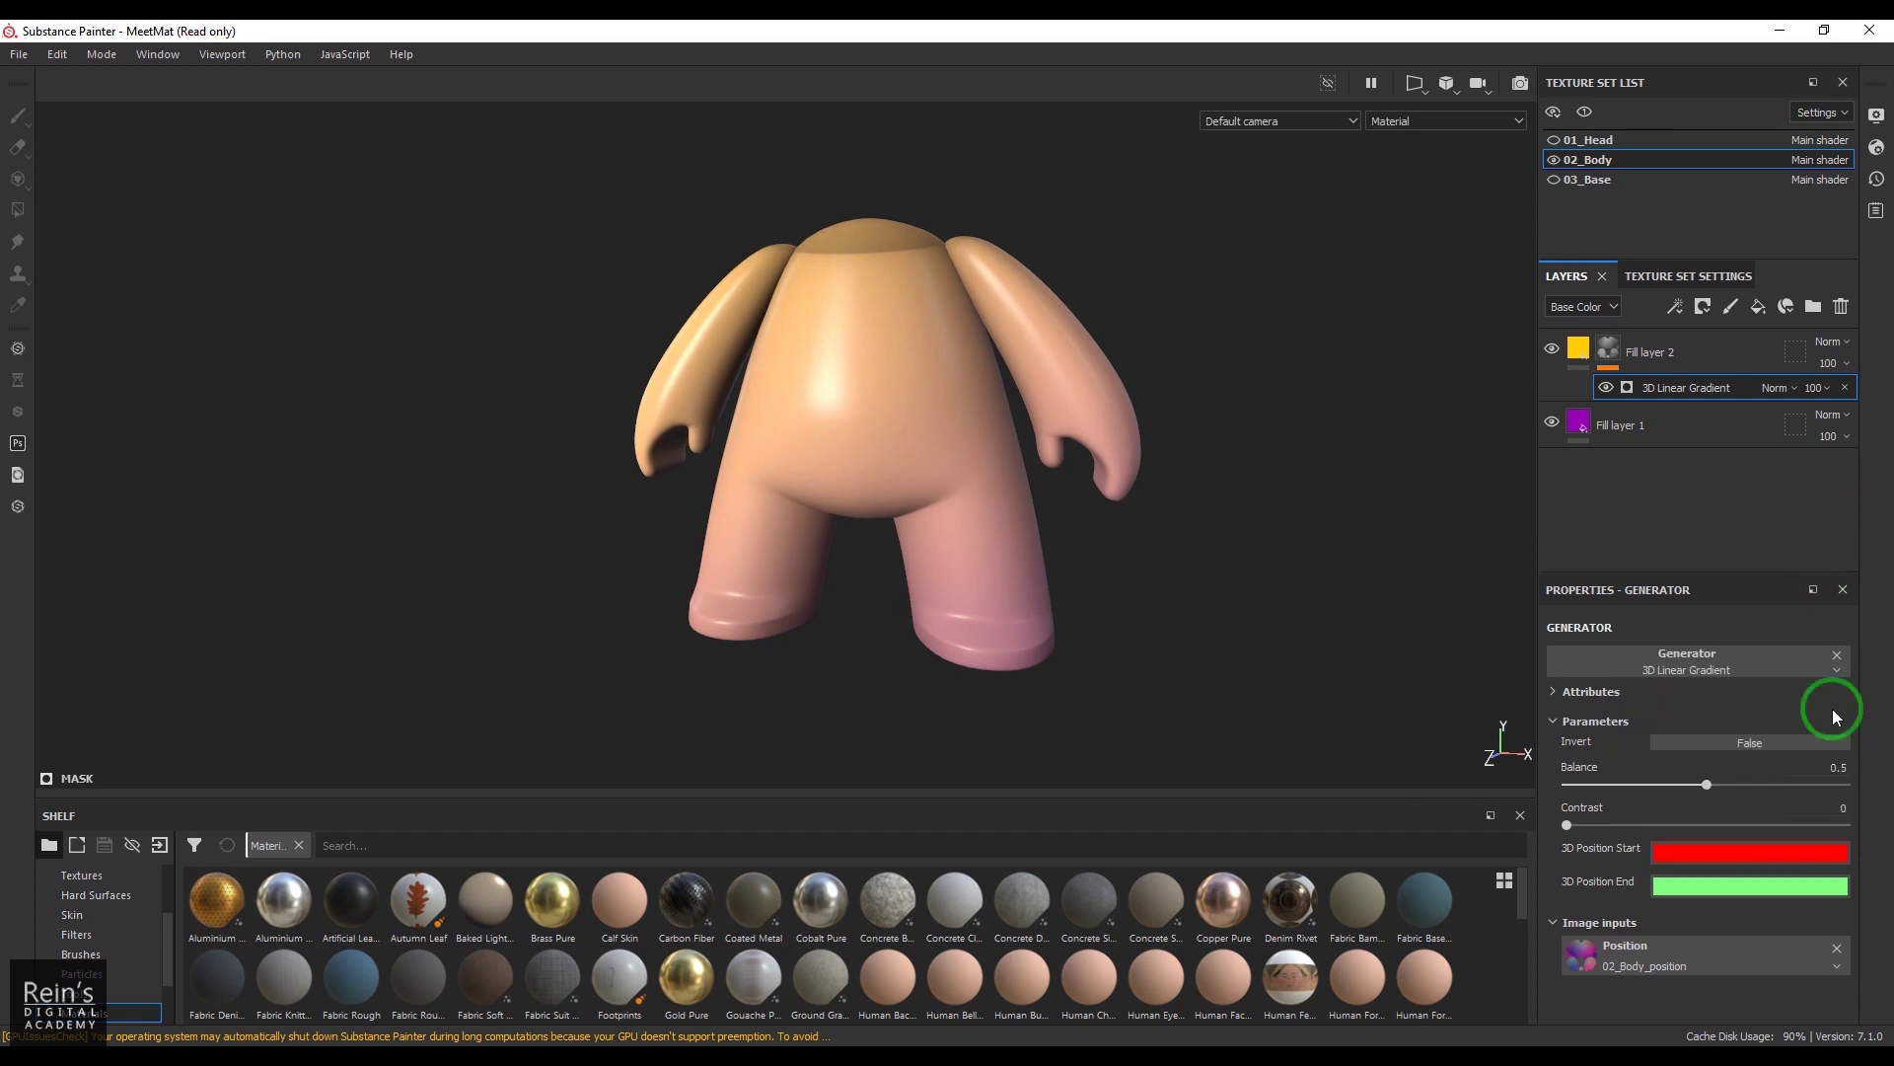
- Set the gradient's 3D Position End colour to black and check the result
click(1675, 886)
click(1637, 843)
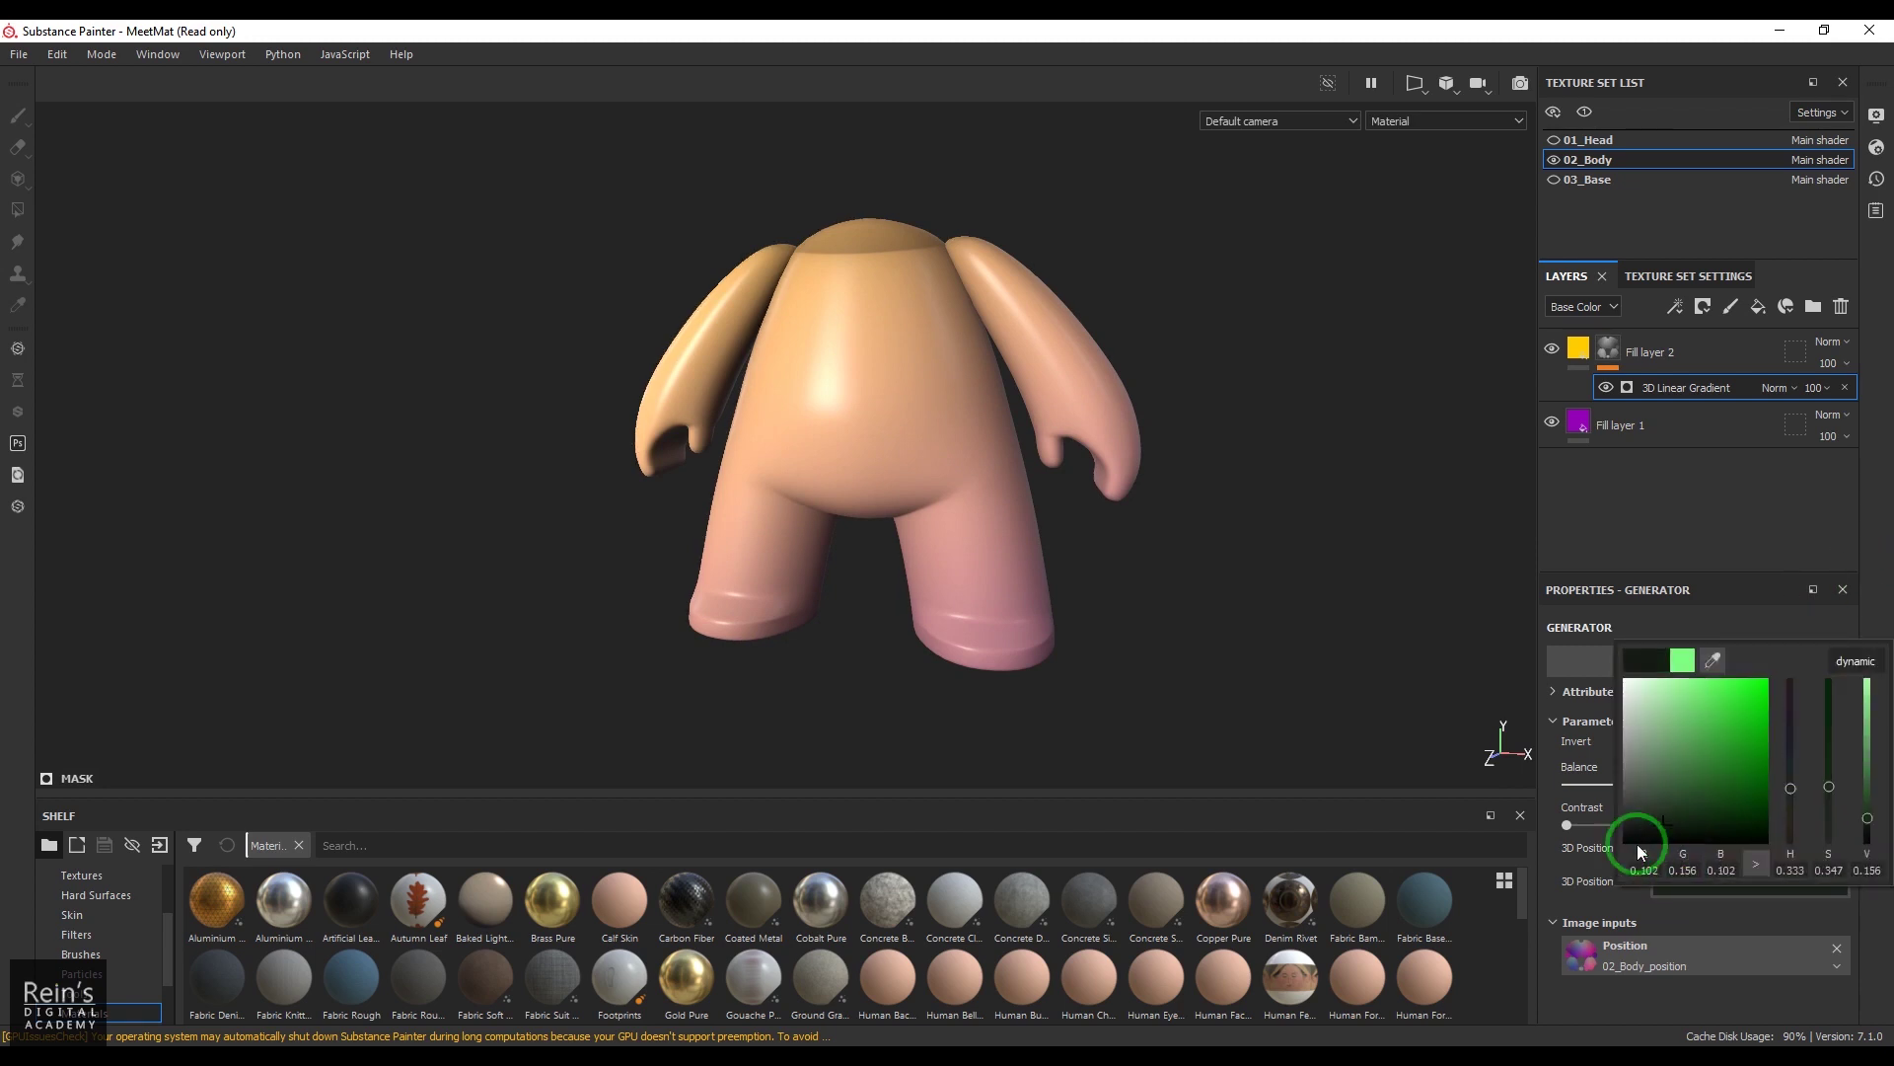
click(1852, 592)
alt+drag(1116, 583, 1152, 654)
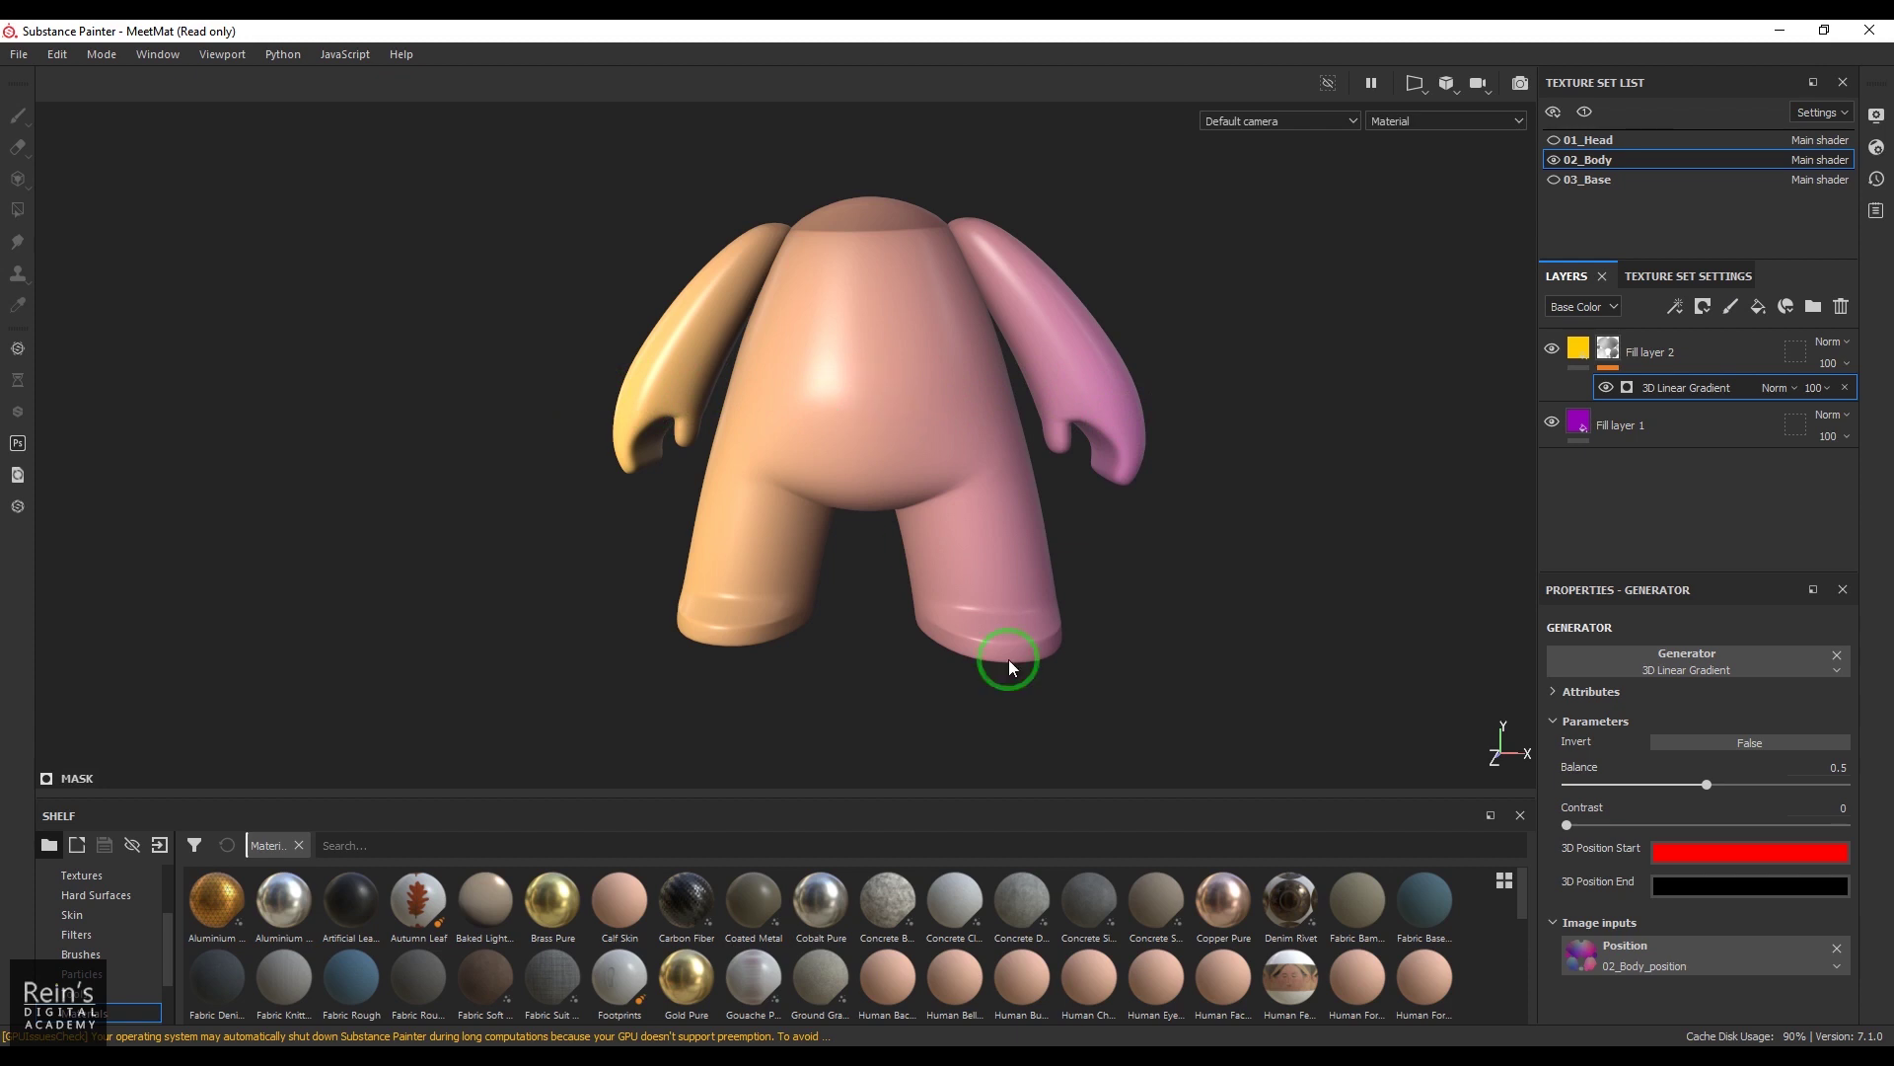
- Invert the gradient mask, raise Contrast to 0.9 and settle Balance at 0.54
click(1771, 741)
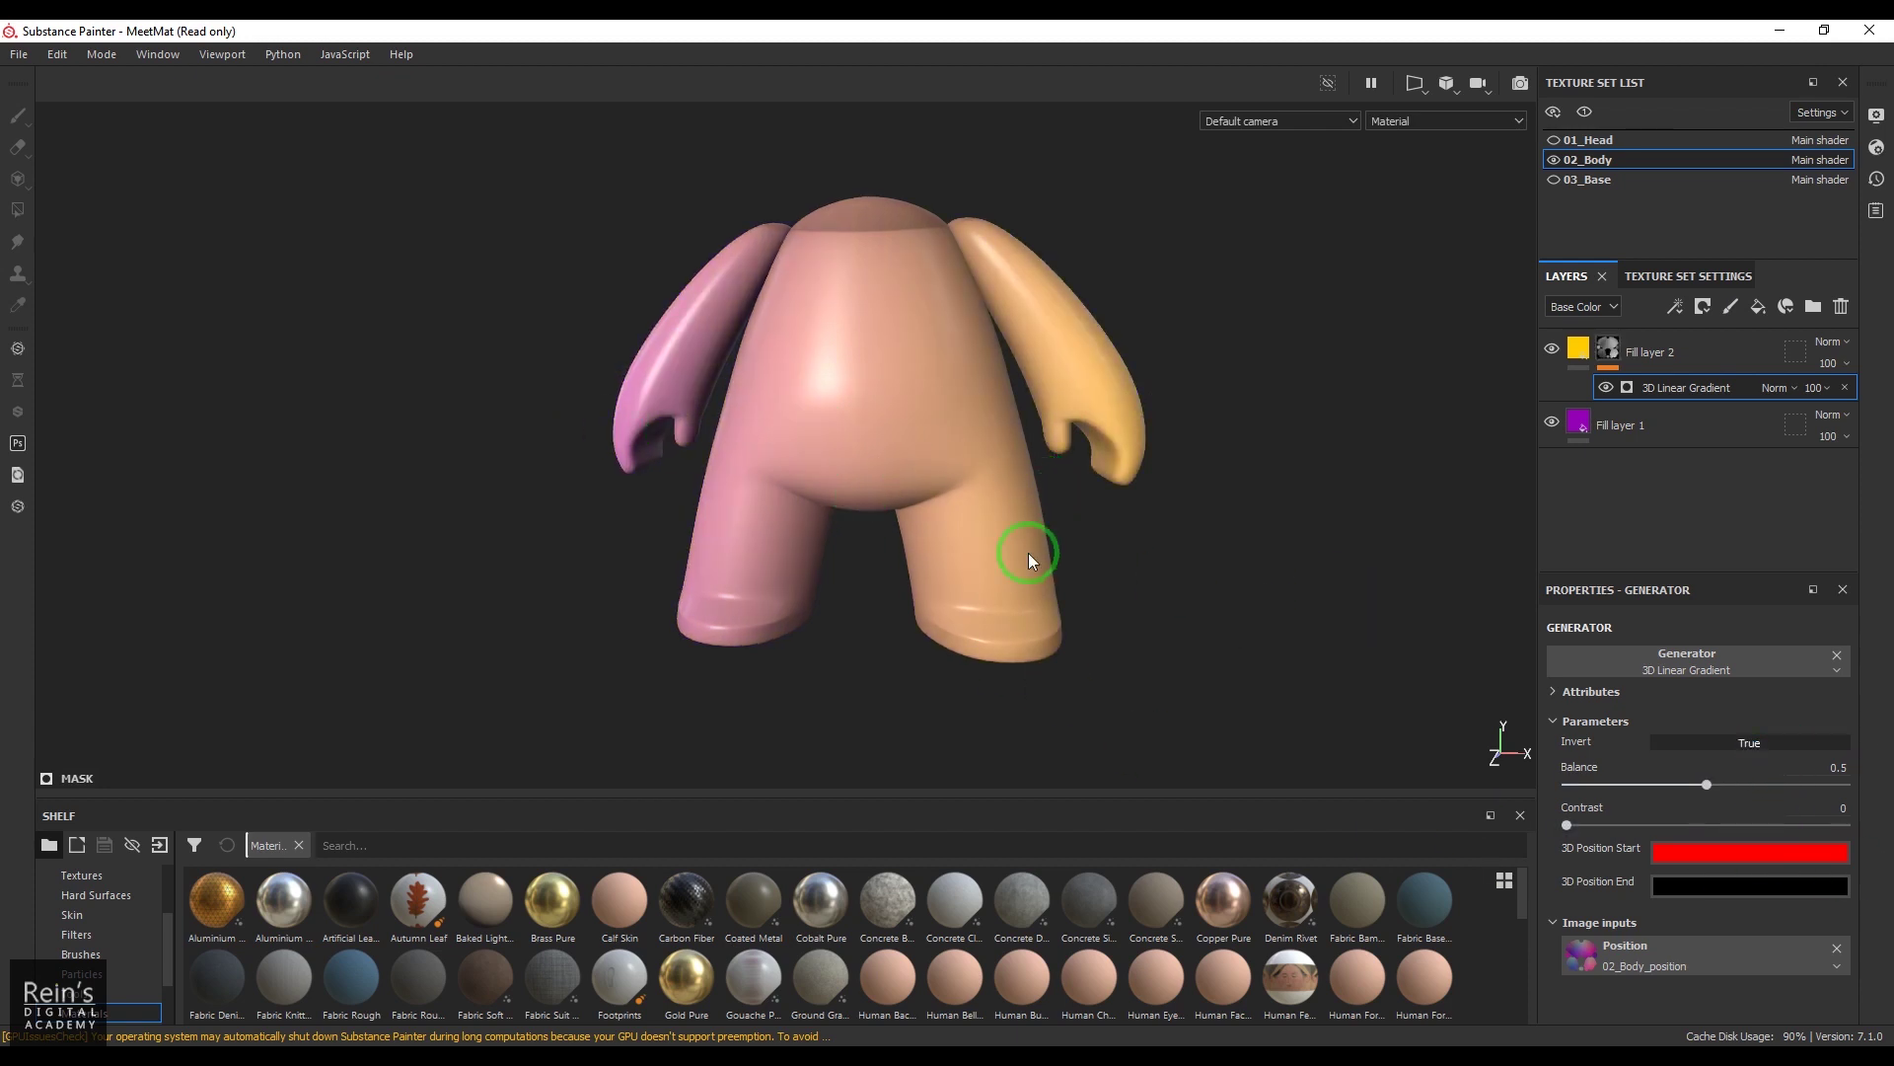
alt+drag(1028, 552, 1149, 412)
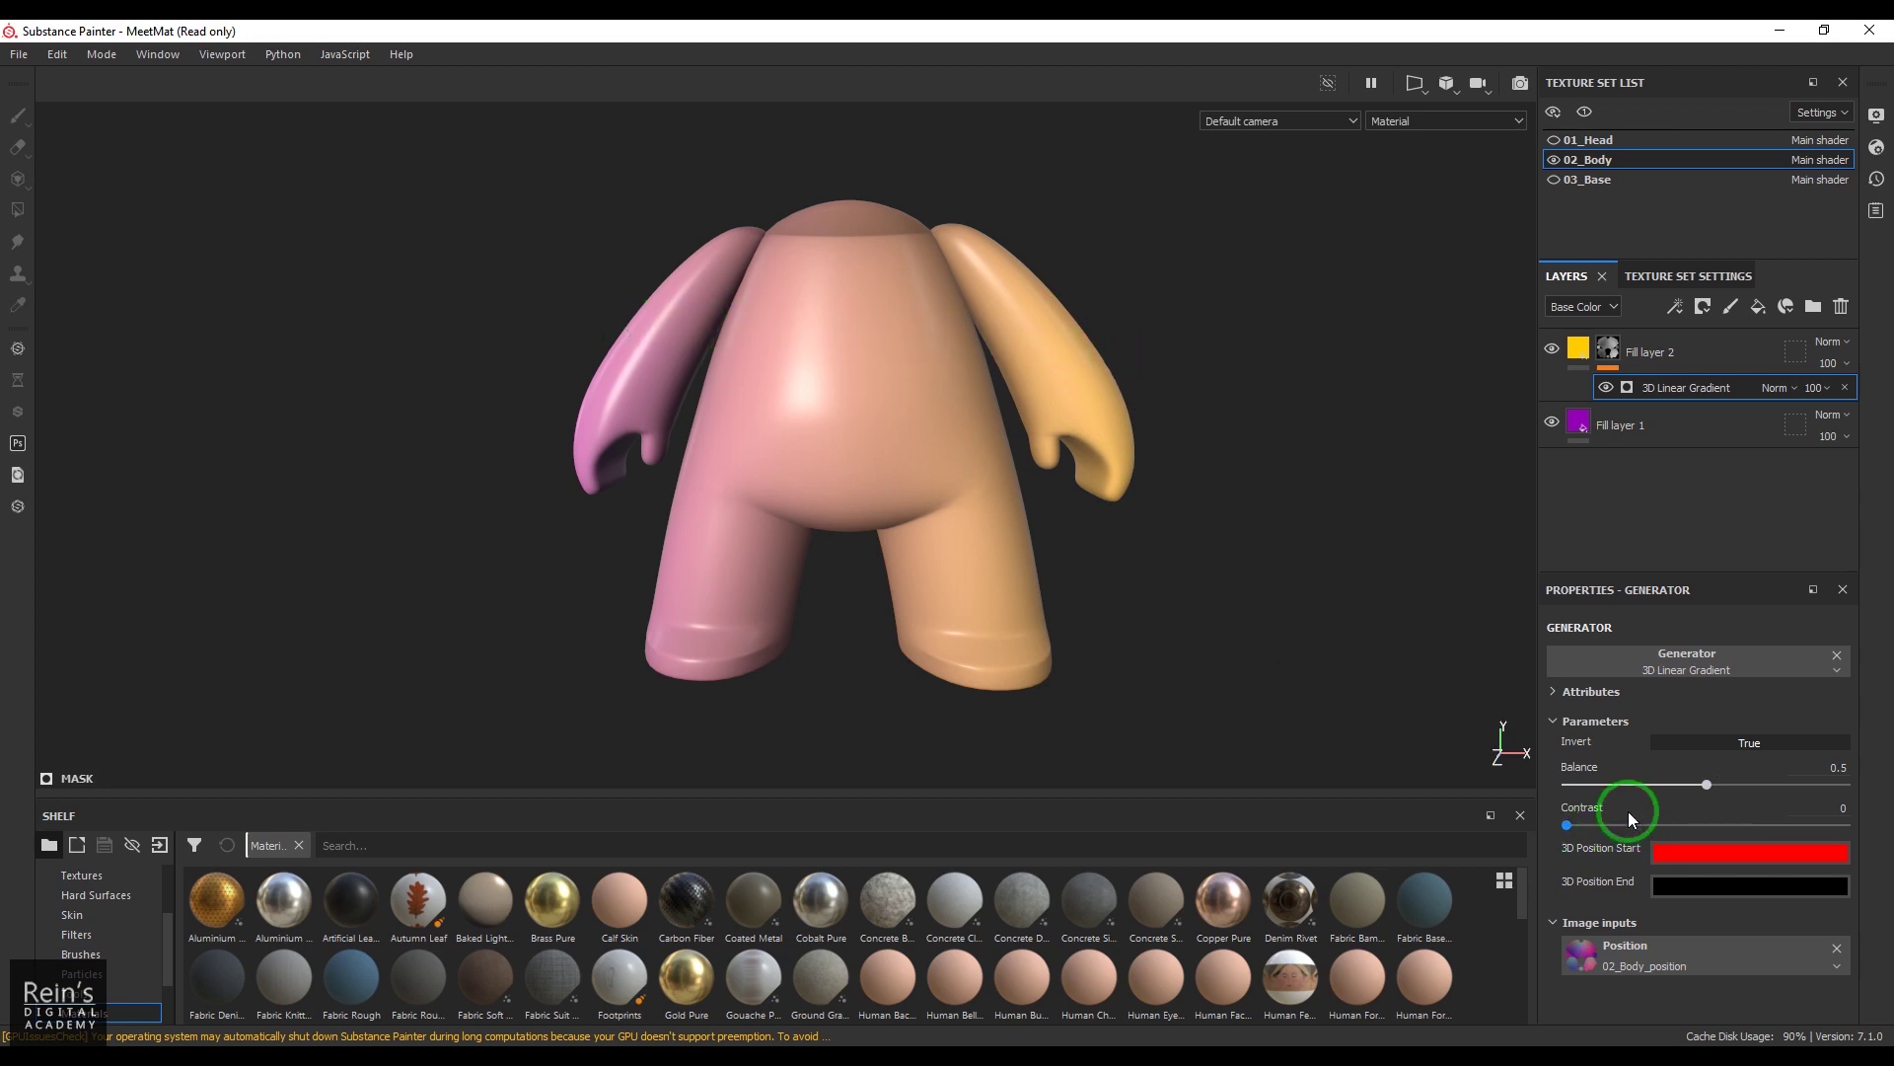
drag(1705, 784, 1753, 783)
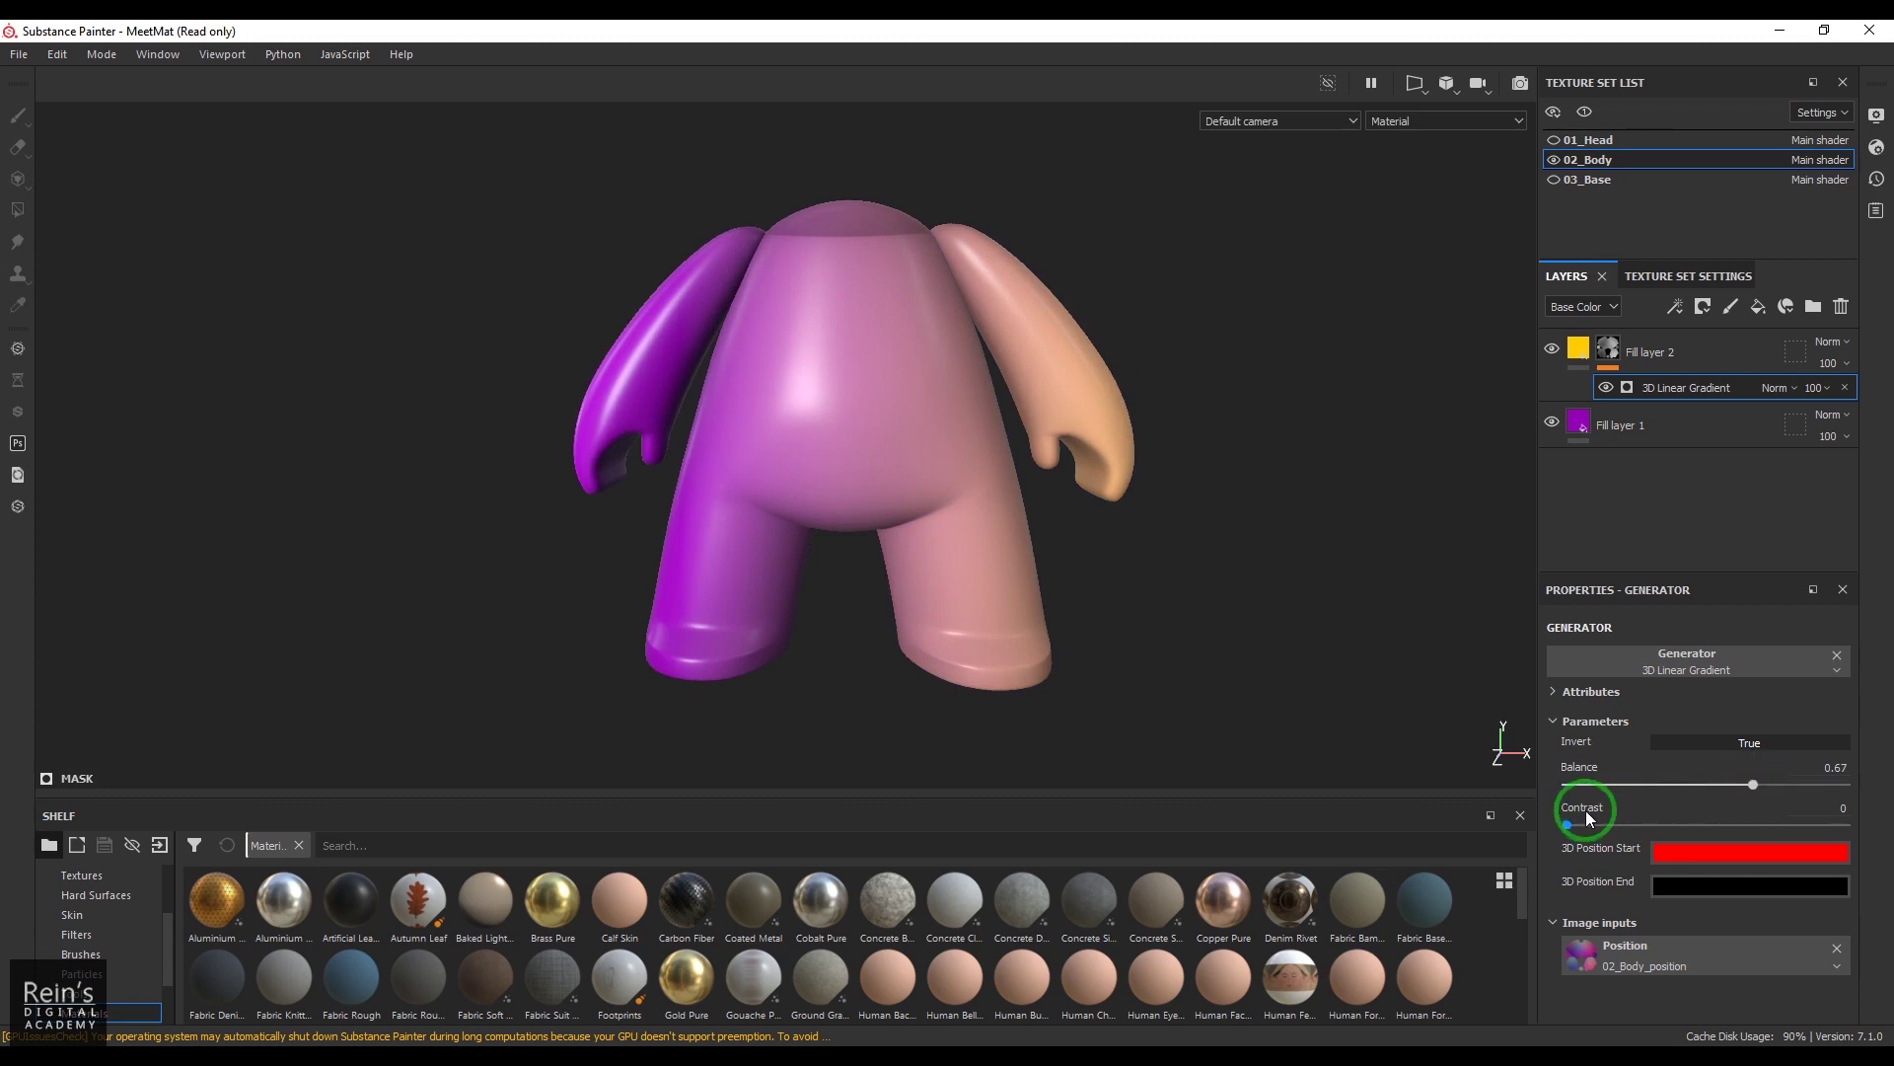
drag(1589, 821, 1817, 825)
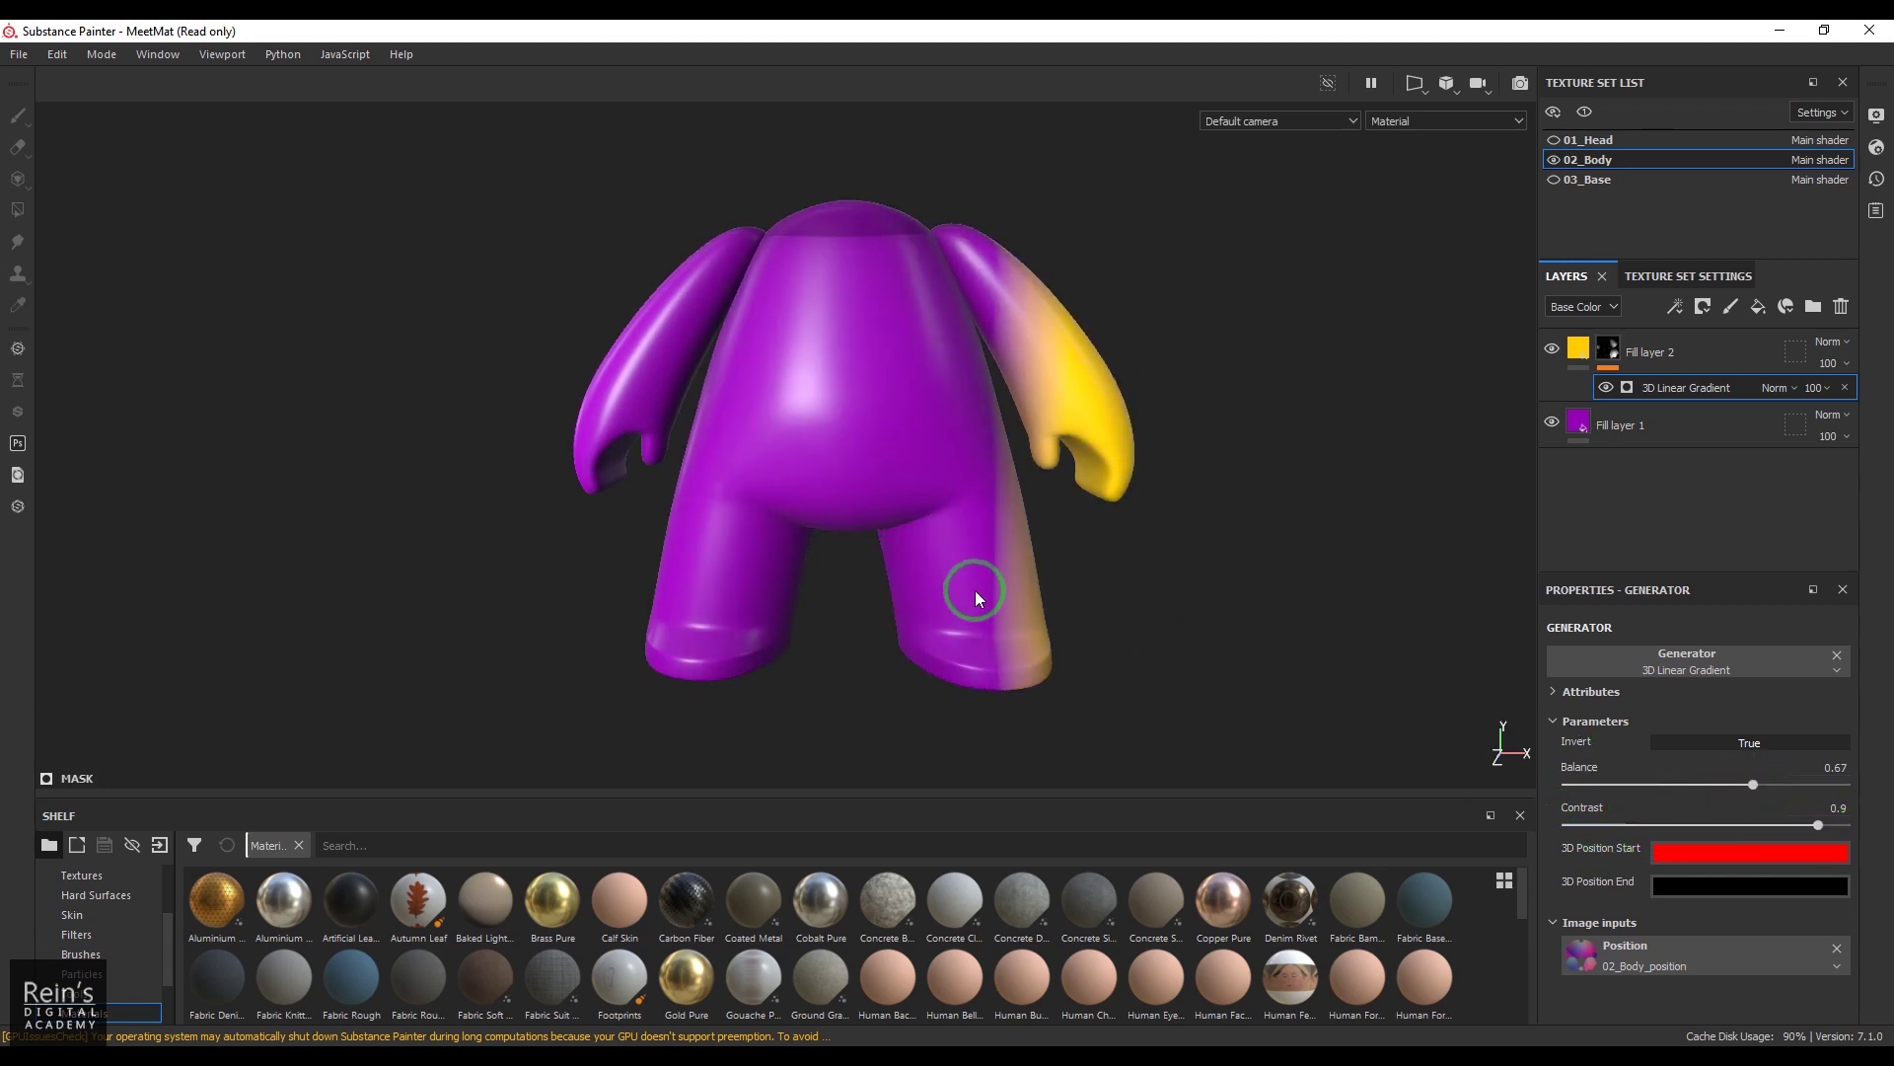
alt+drag(973, 592, 1134, 656)
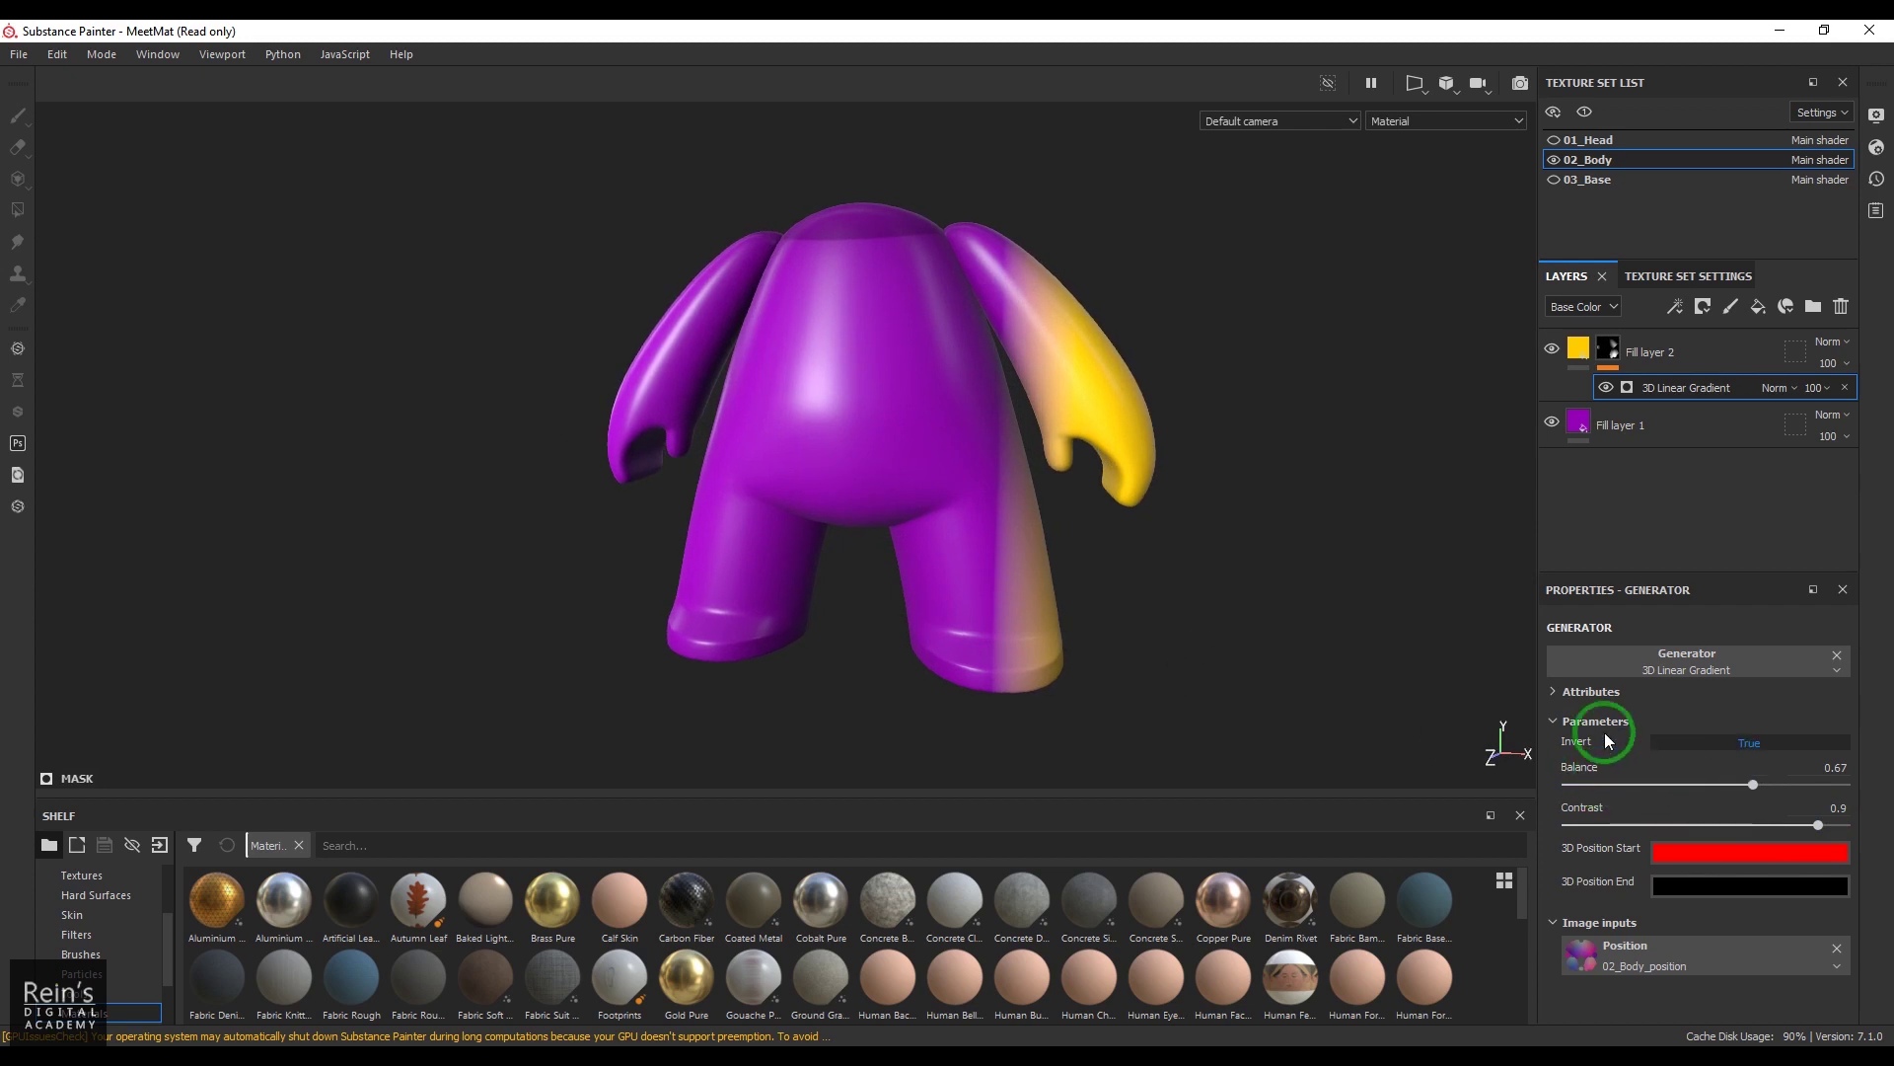
drag(1743, 786, 1683, 789)
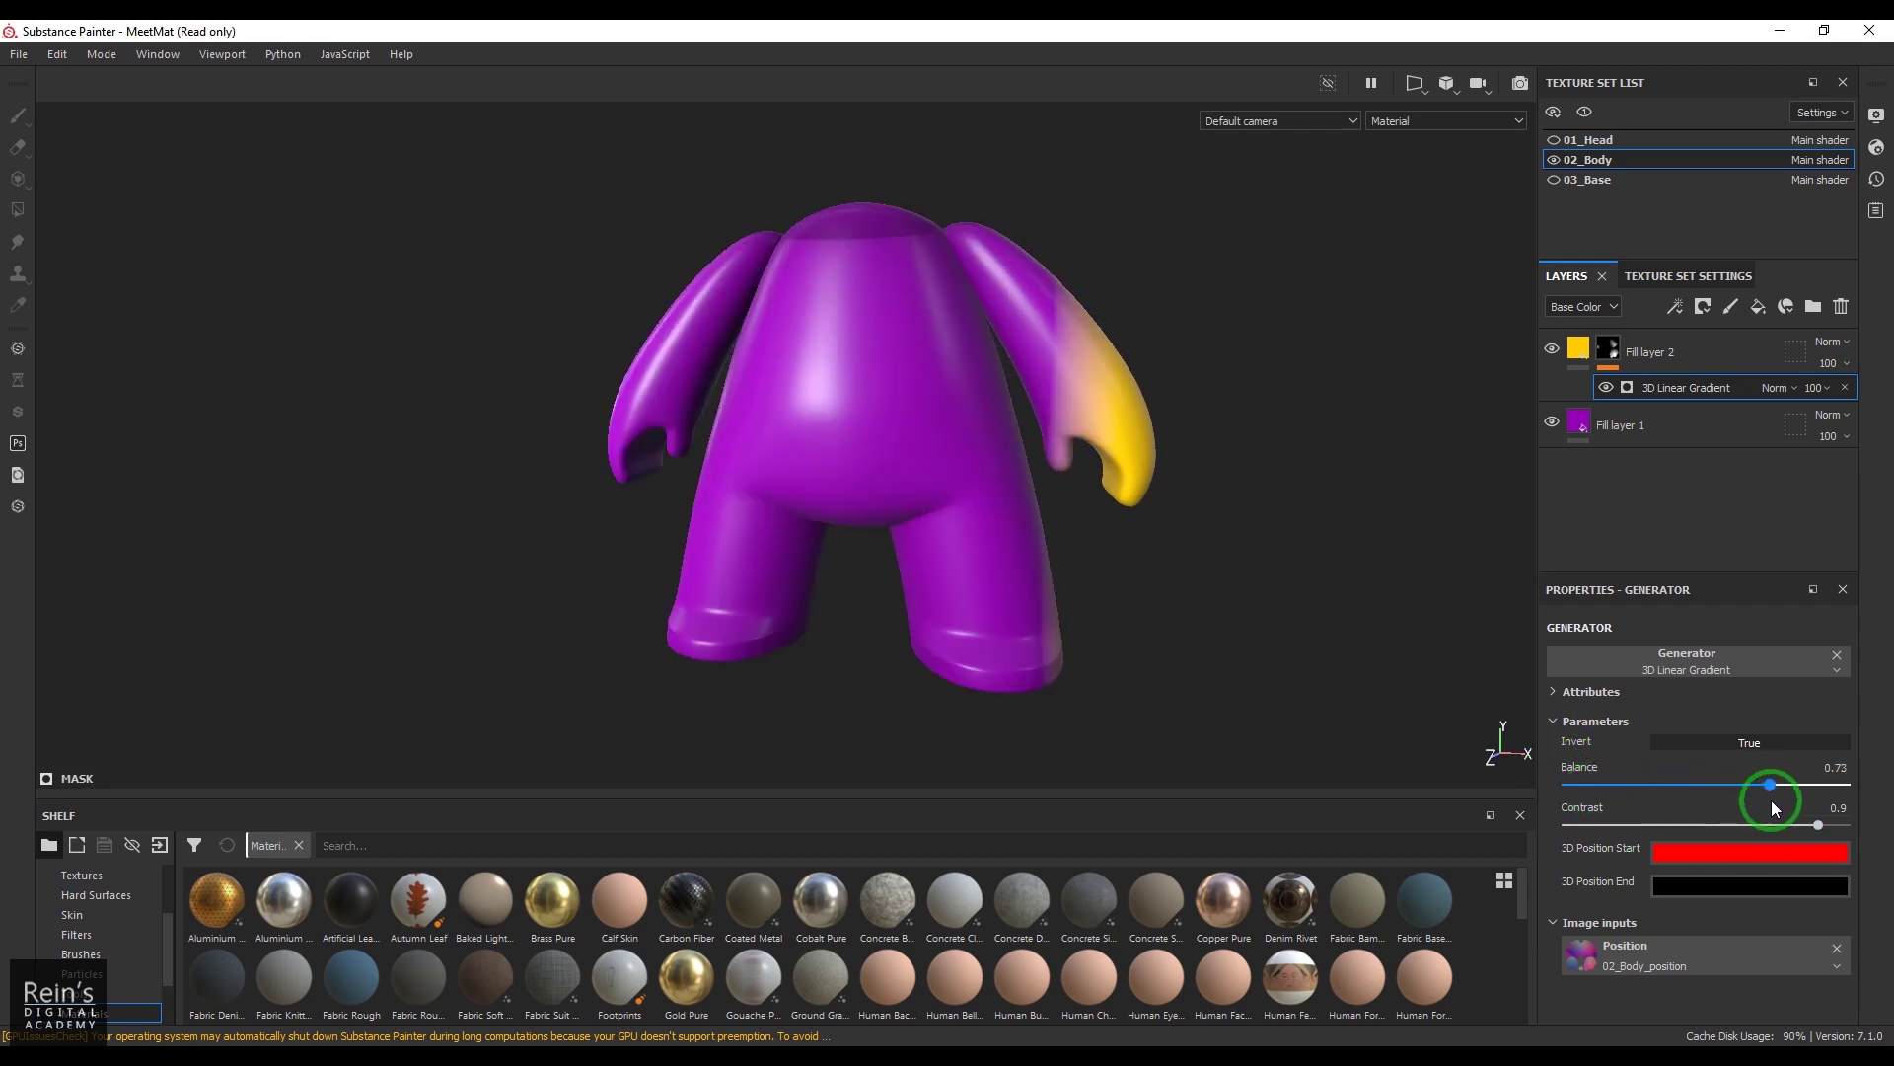
drag(1772, 801, 1718, 801)
alt+drag(622, 523, 1003, 478)
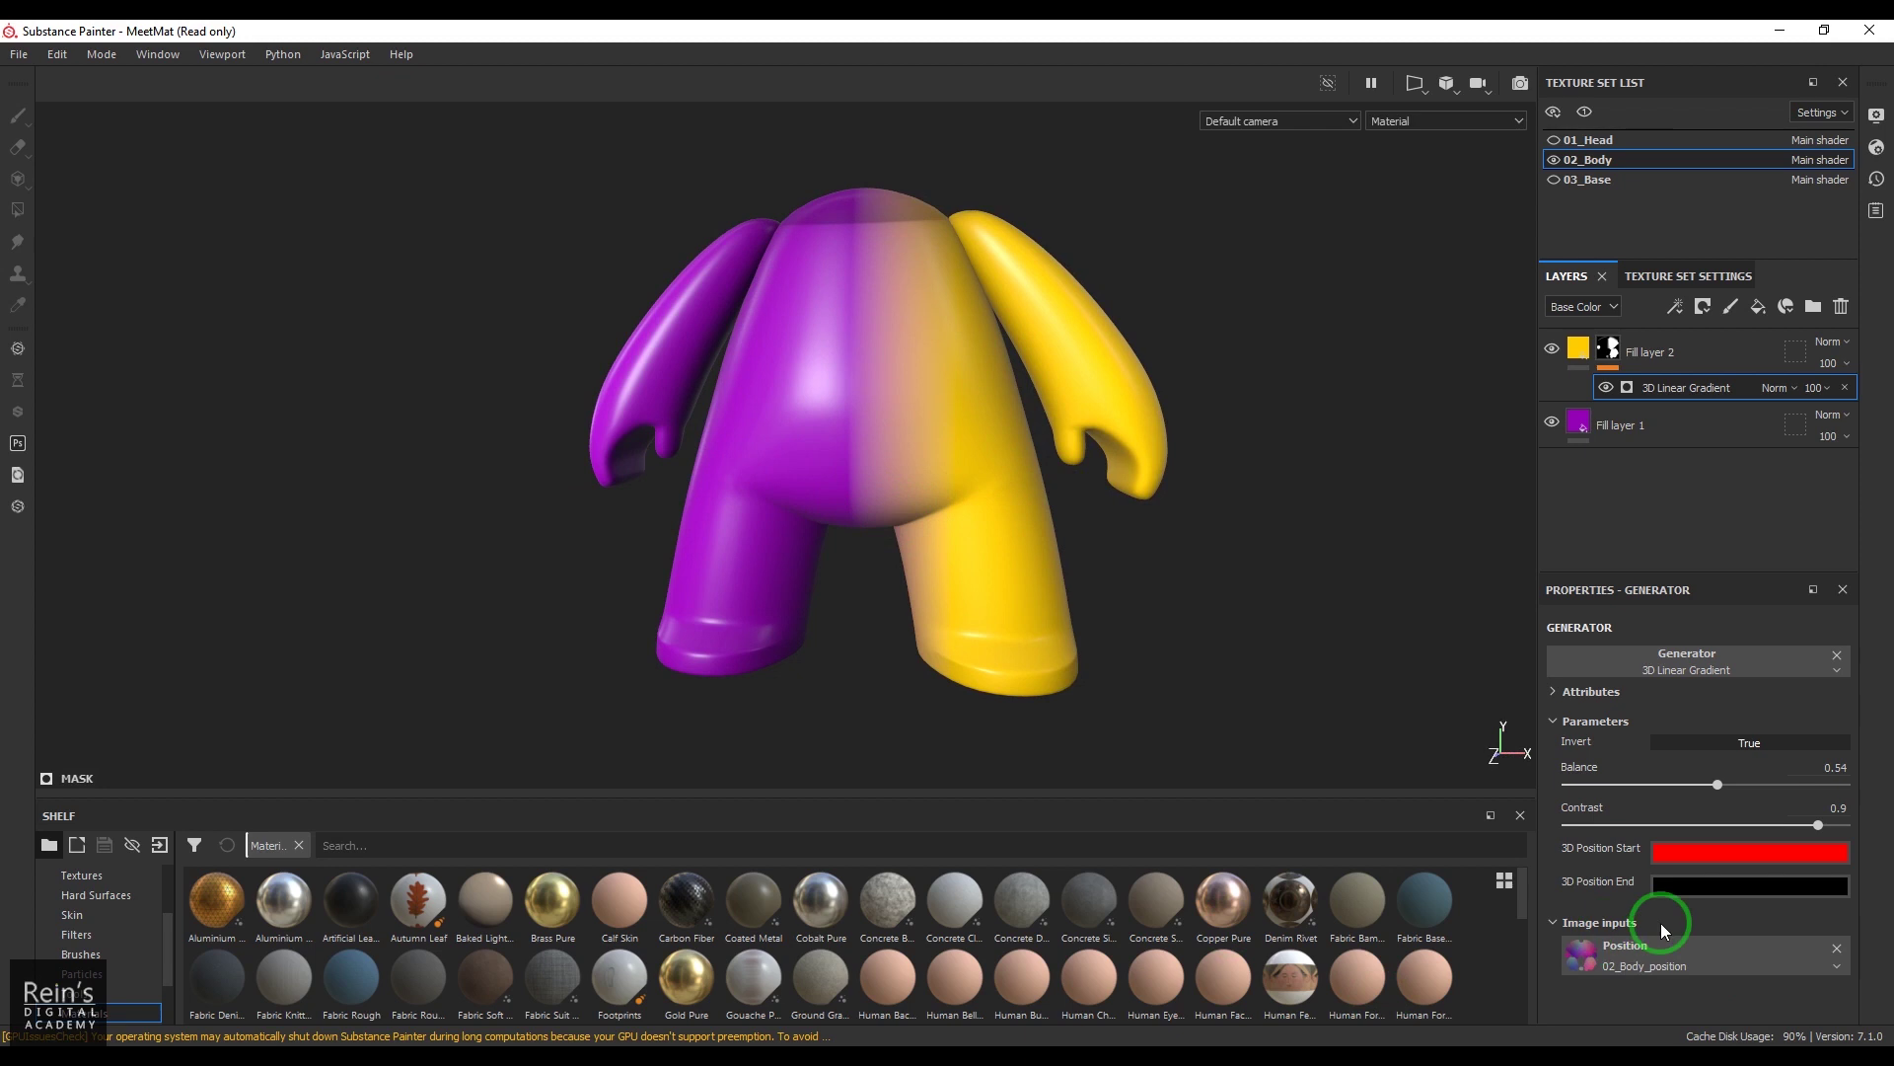
- Change the gradient's start colour to pure green with blue at 0
click(1705, 849)
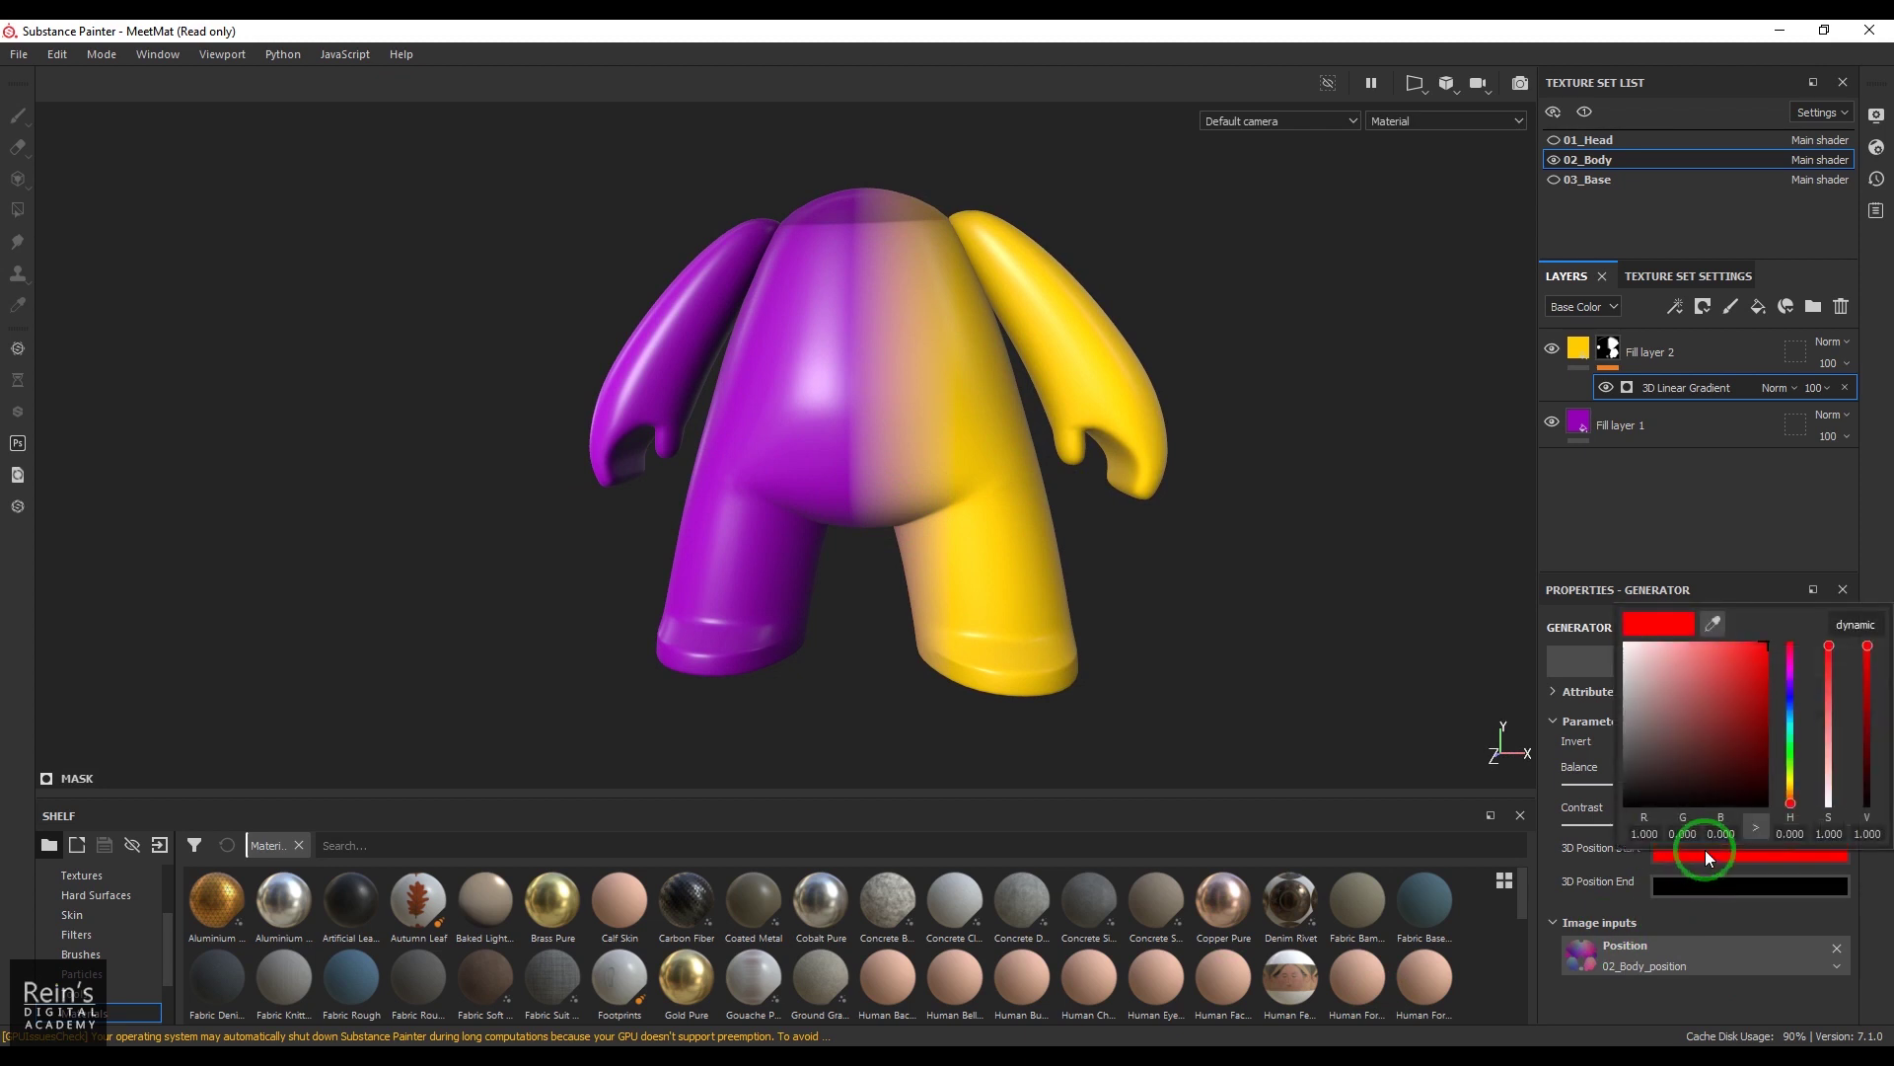
click(1790, 747)
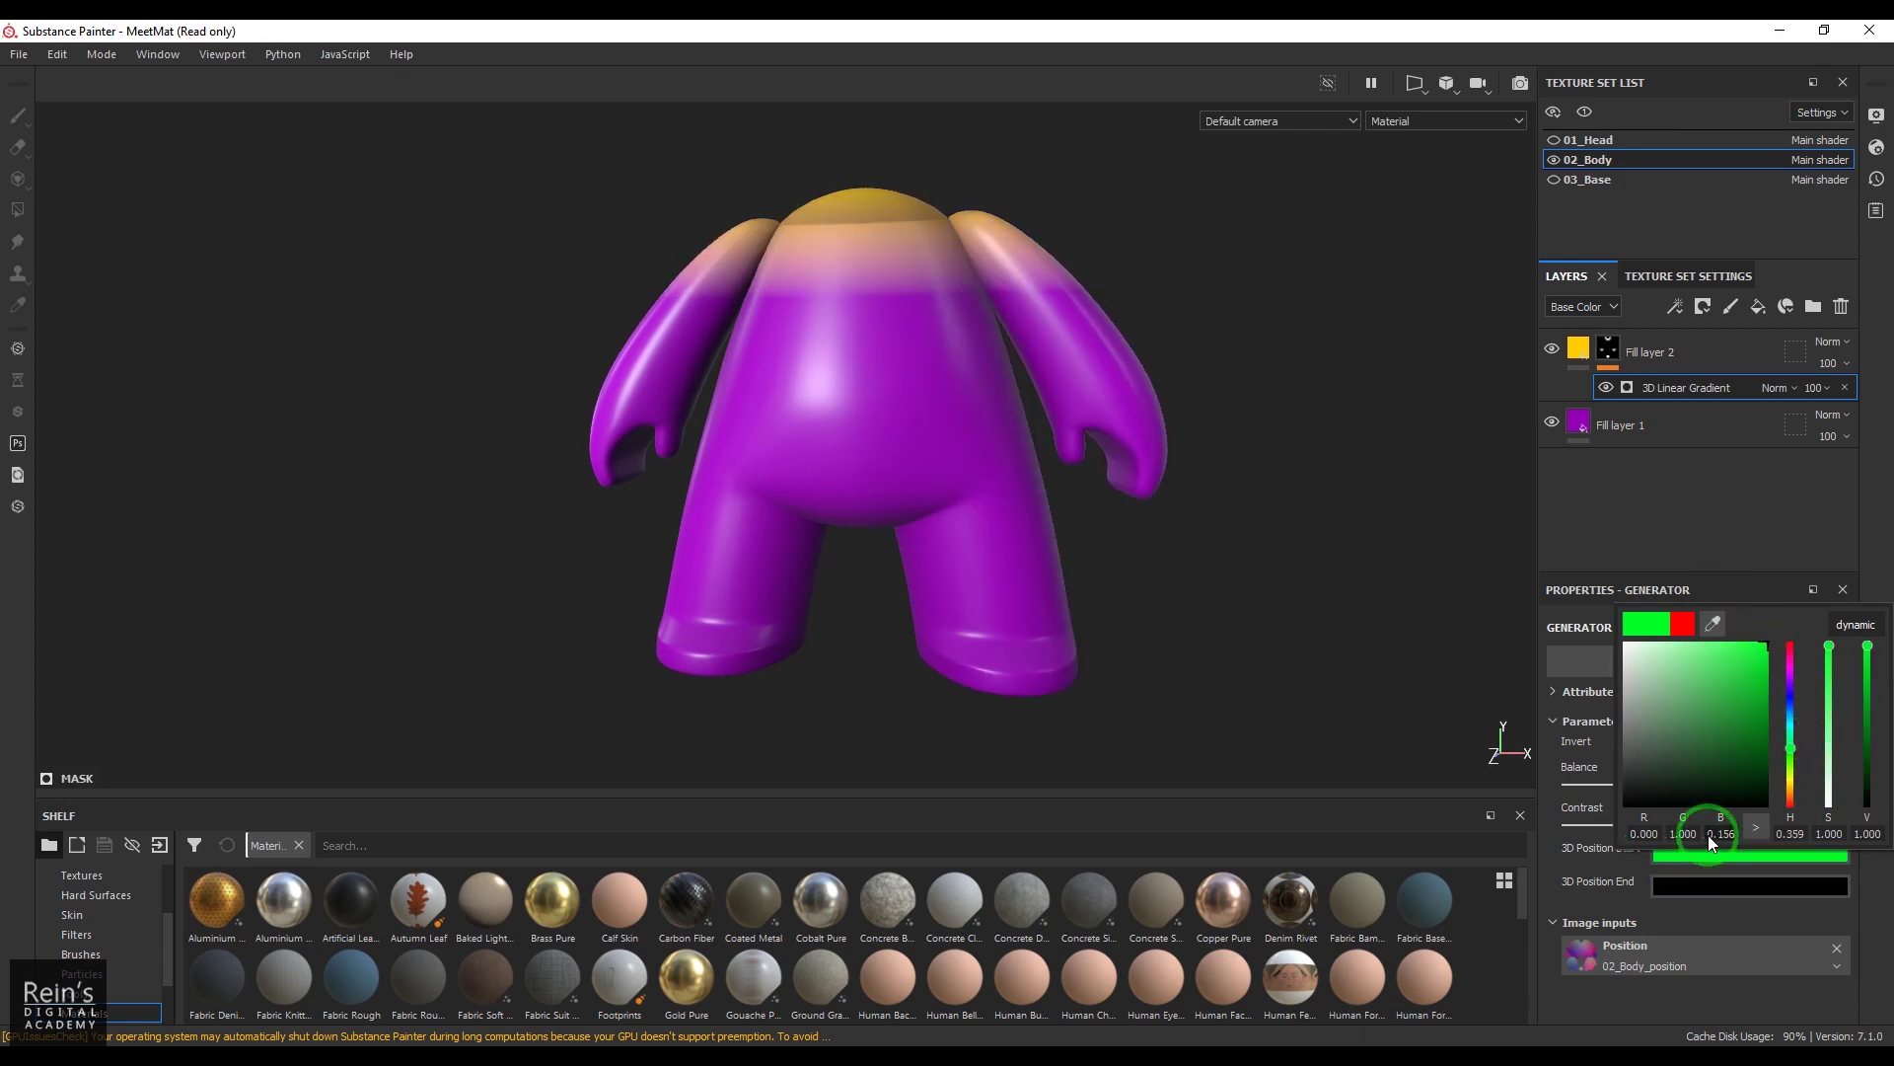
key(BackSpace)
key(BackSpace)
key(BackSpace)
key(BackSpace)
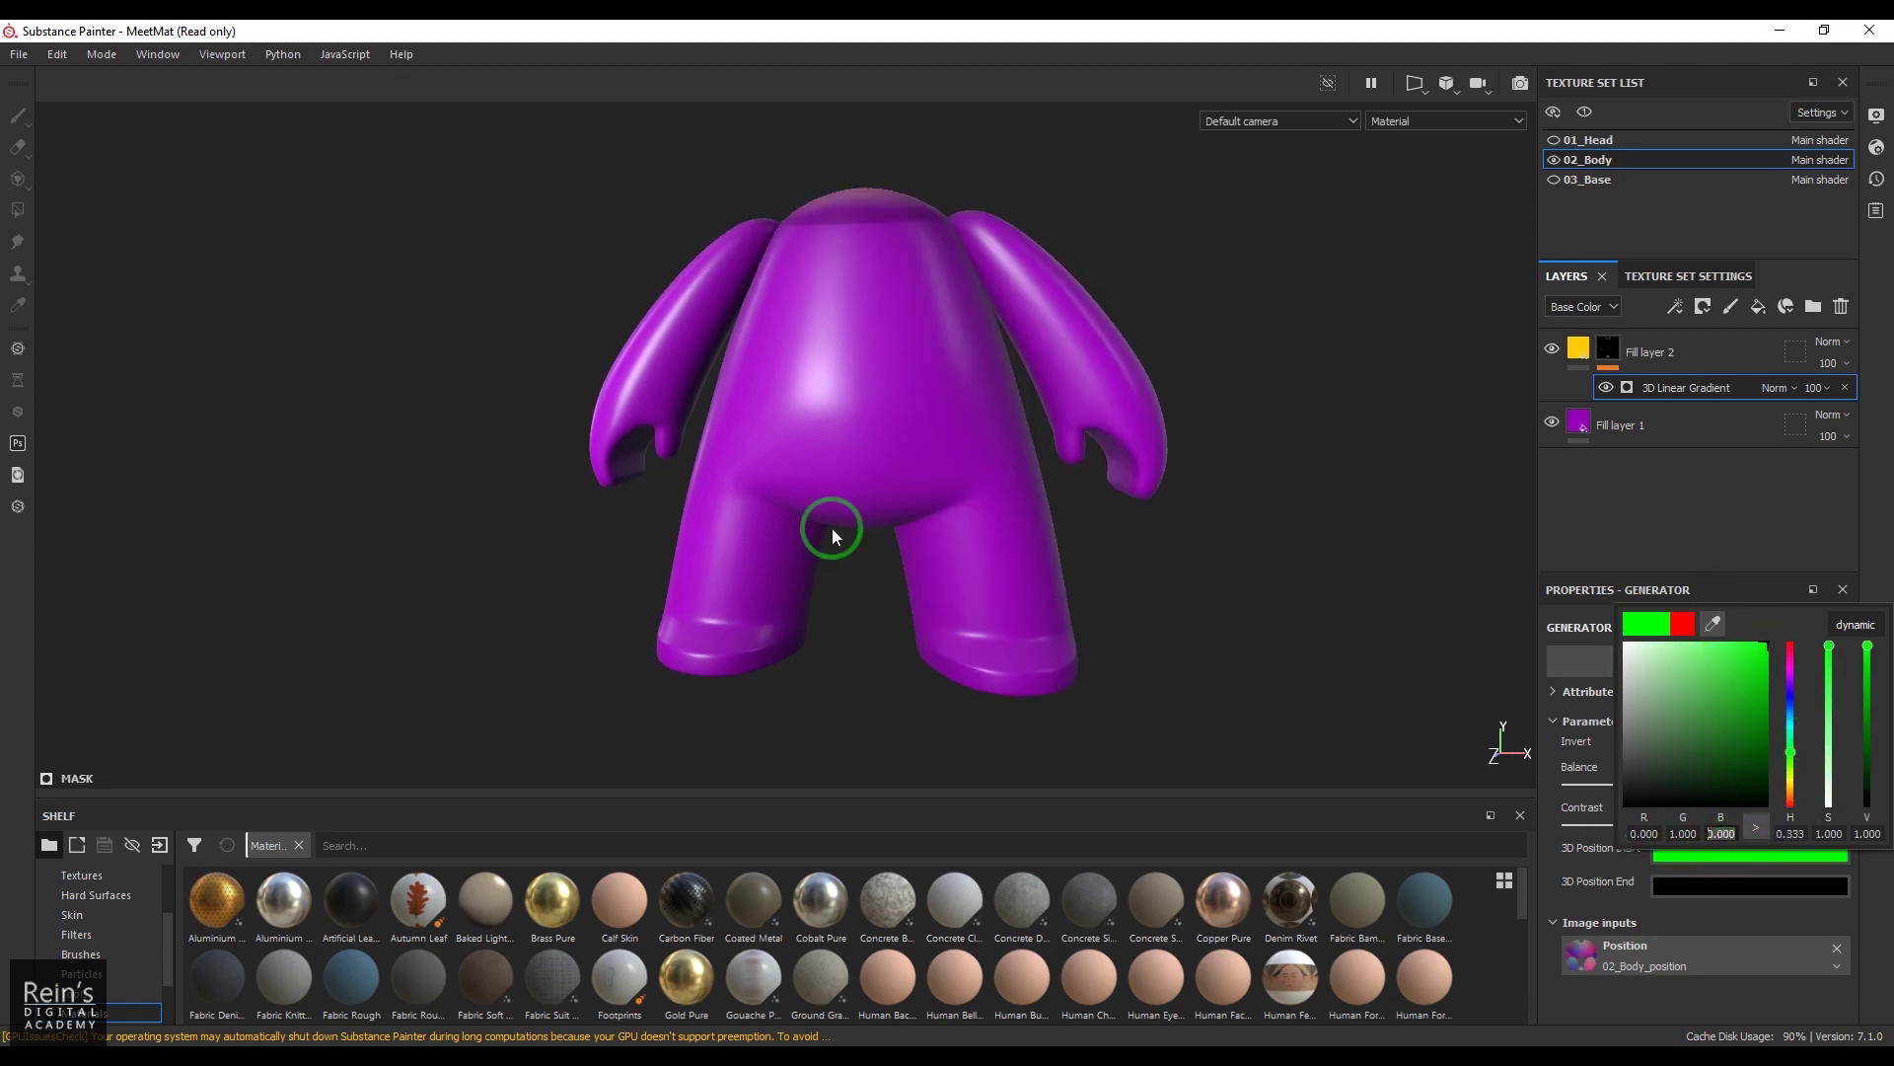
alt+drag(1107, 560, 901, 571)
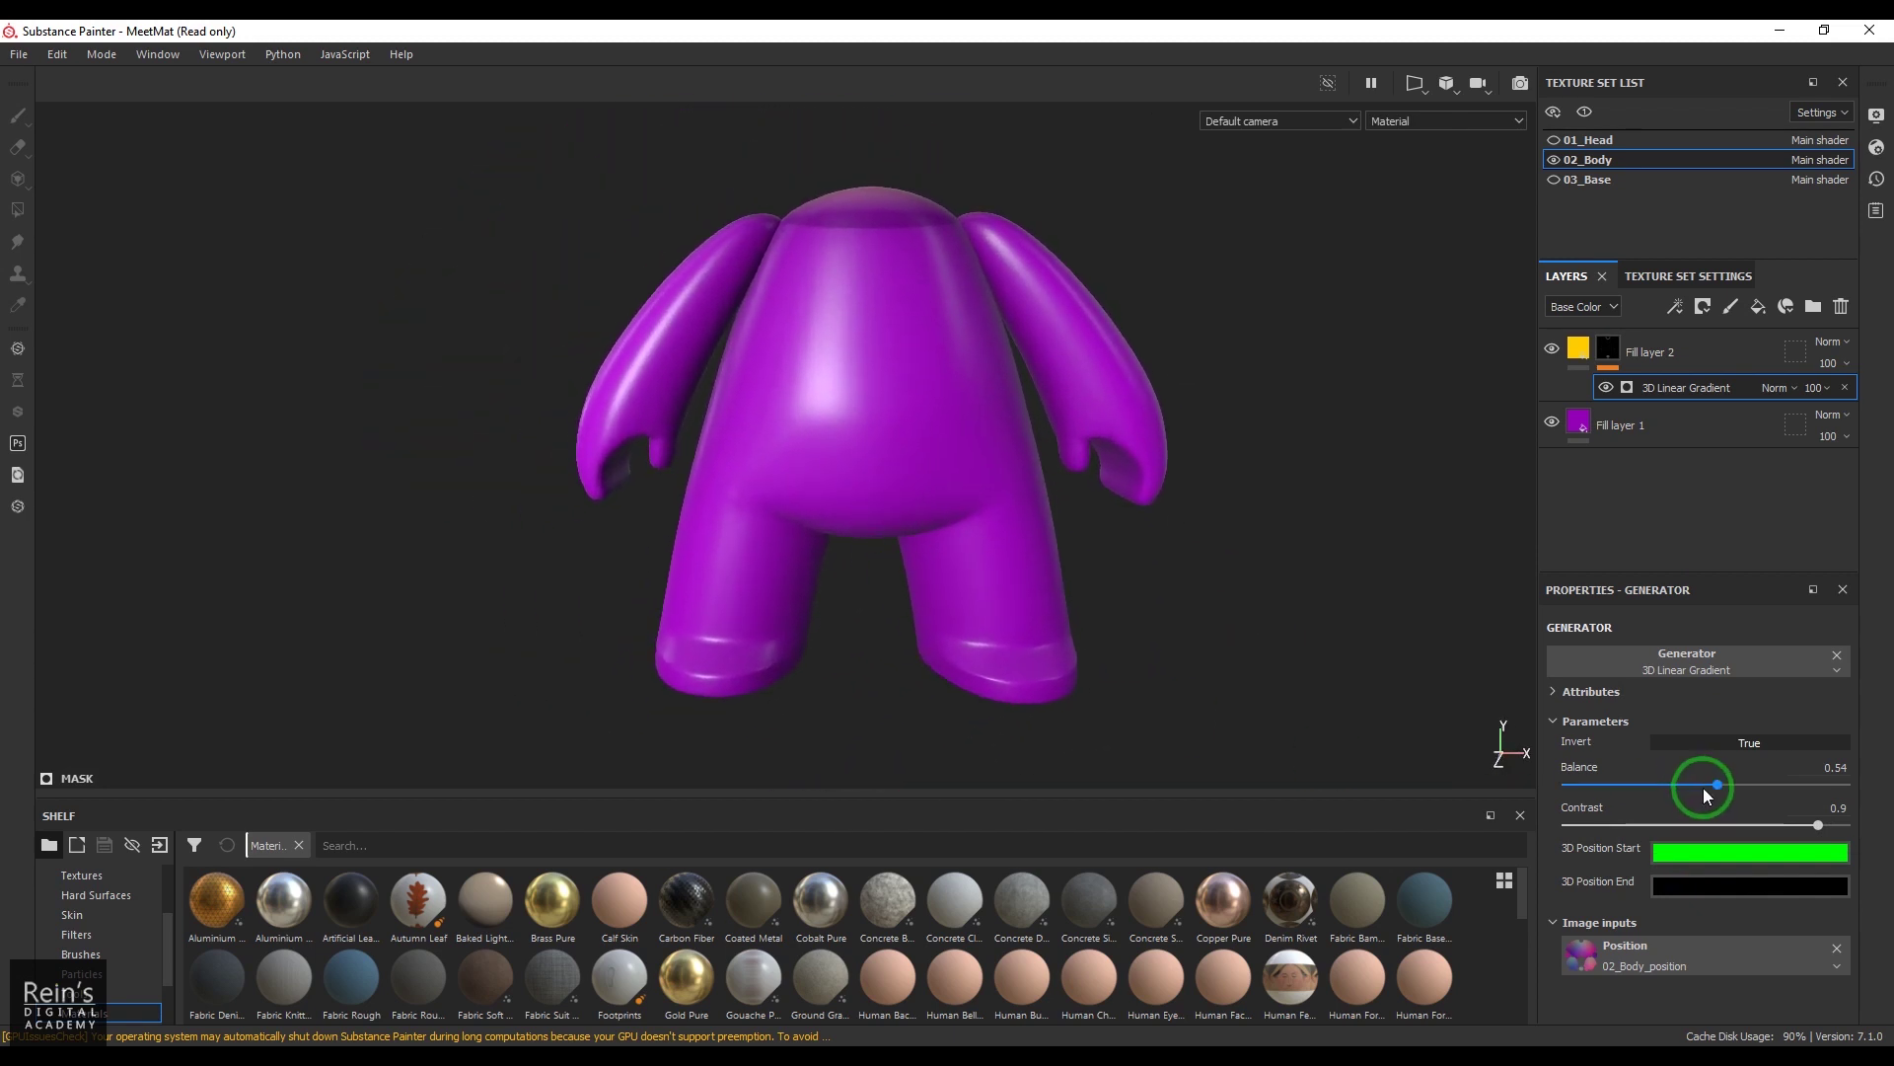
- Lower Balance to 0.36 so yellow covers the top, toggling Invert off and back on
drag(1718, 792, 1666, 784)
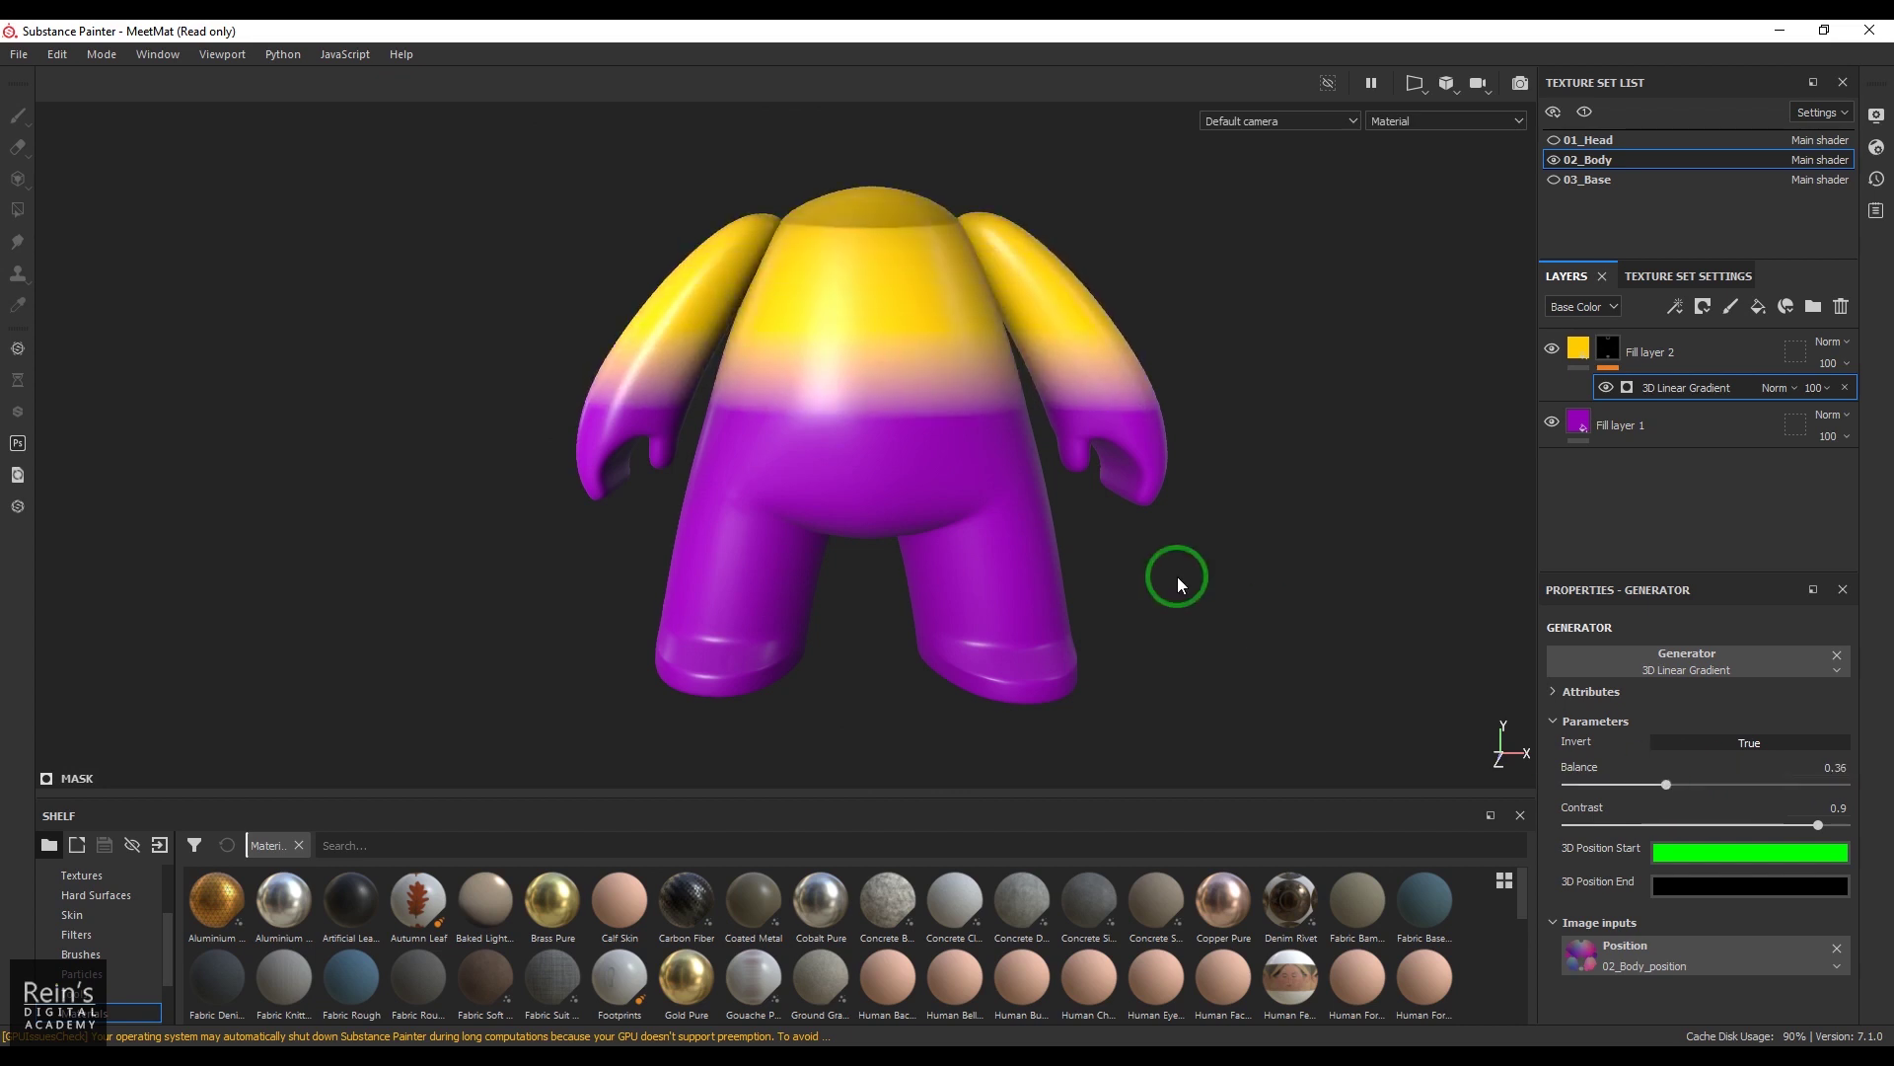
alt+drag(1171, 575, 1018, 527)
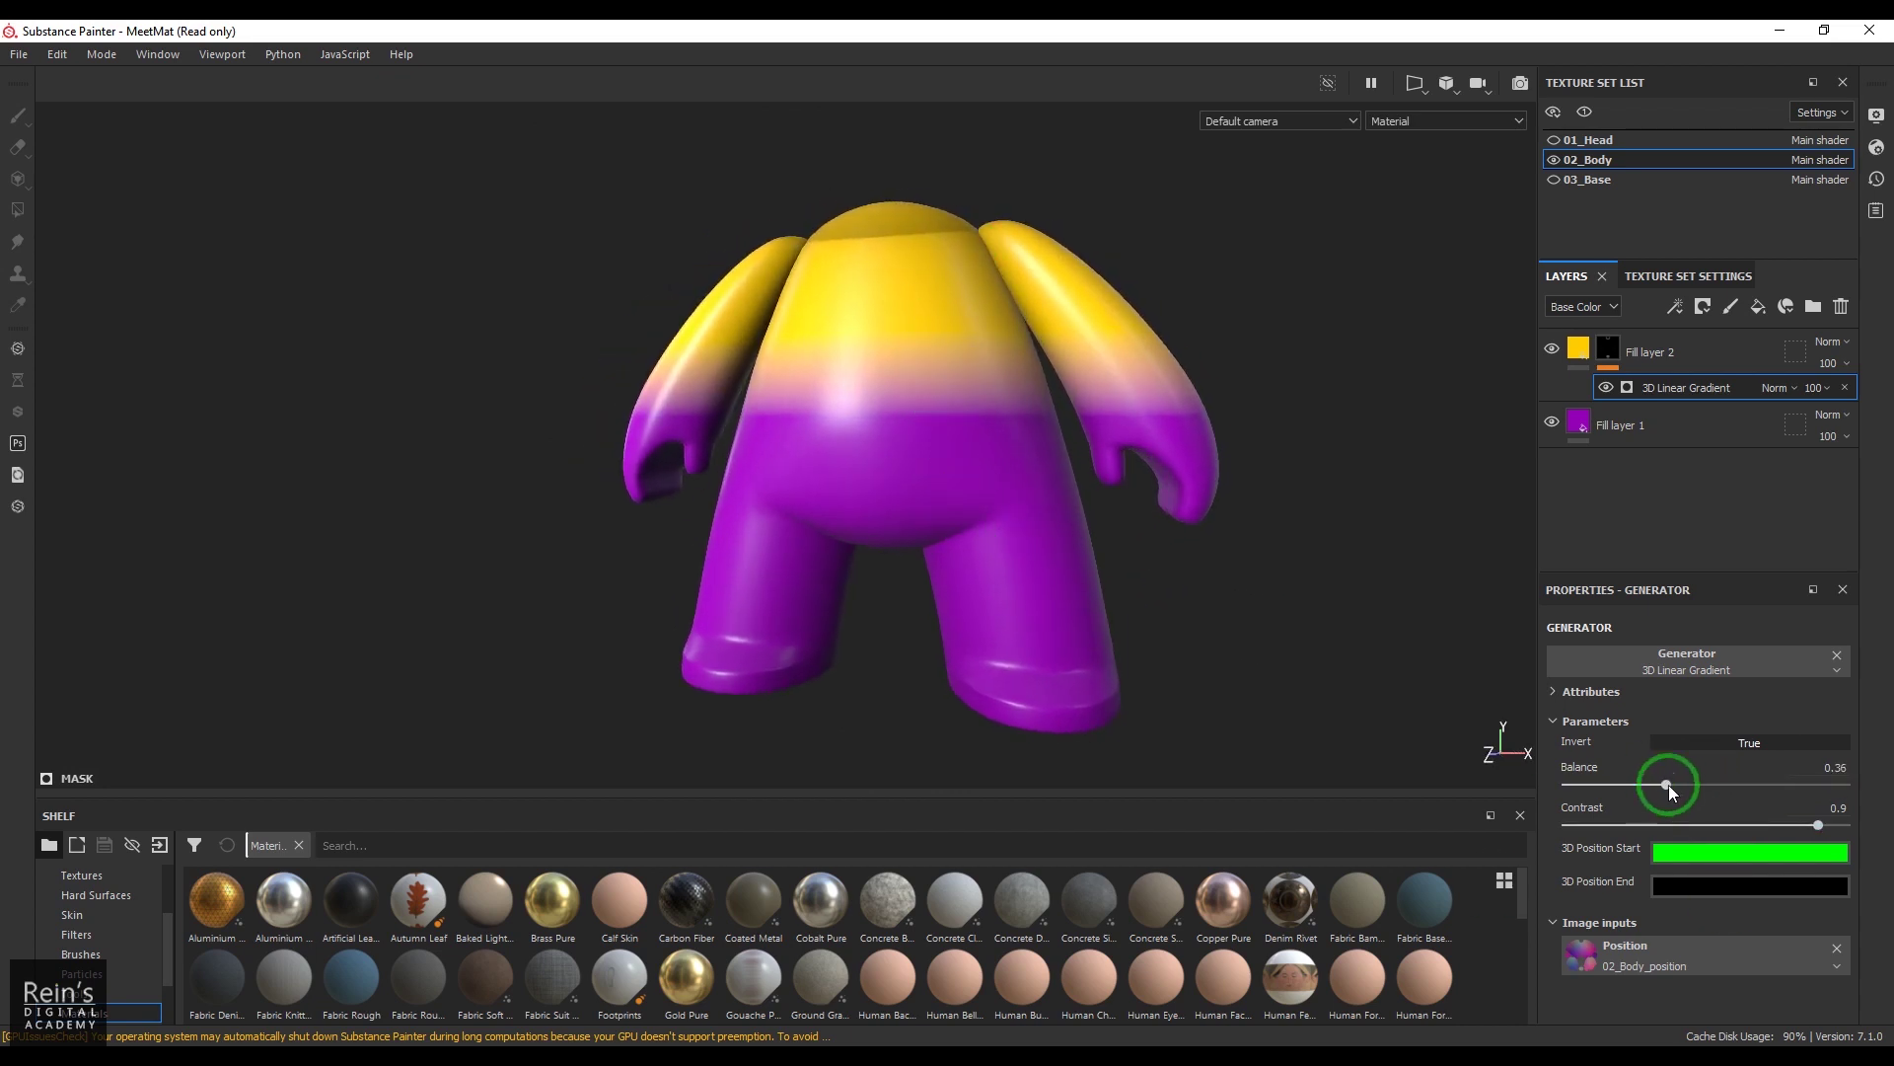
click(1742, 736)
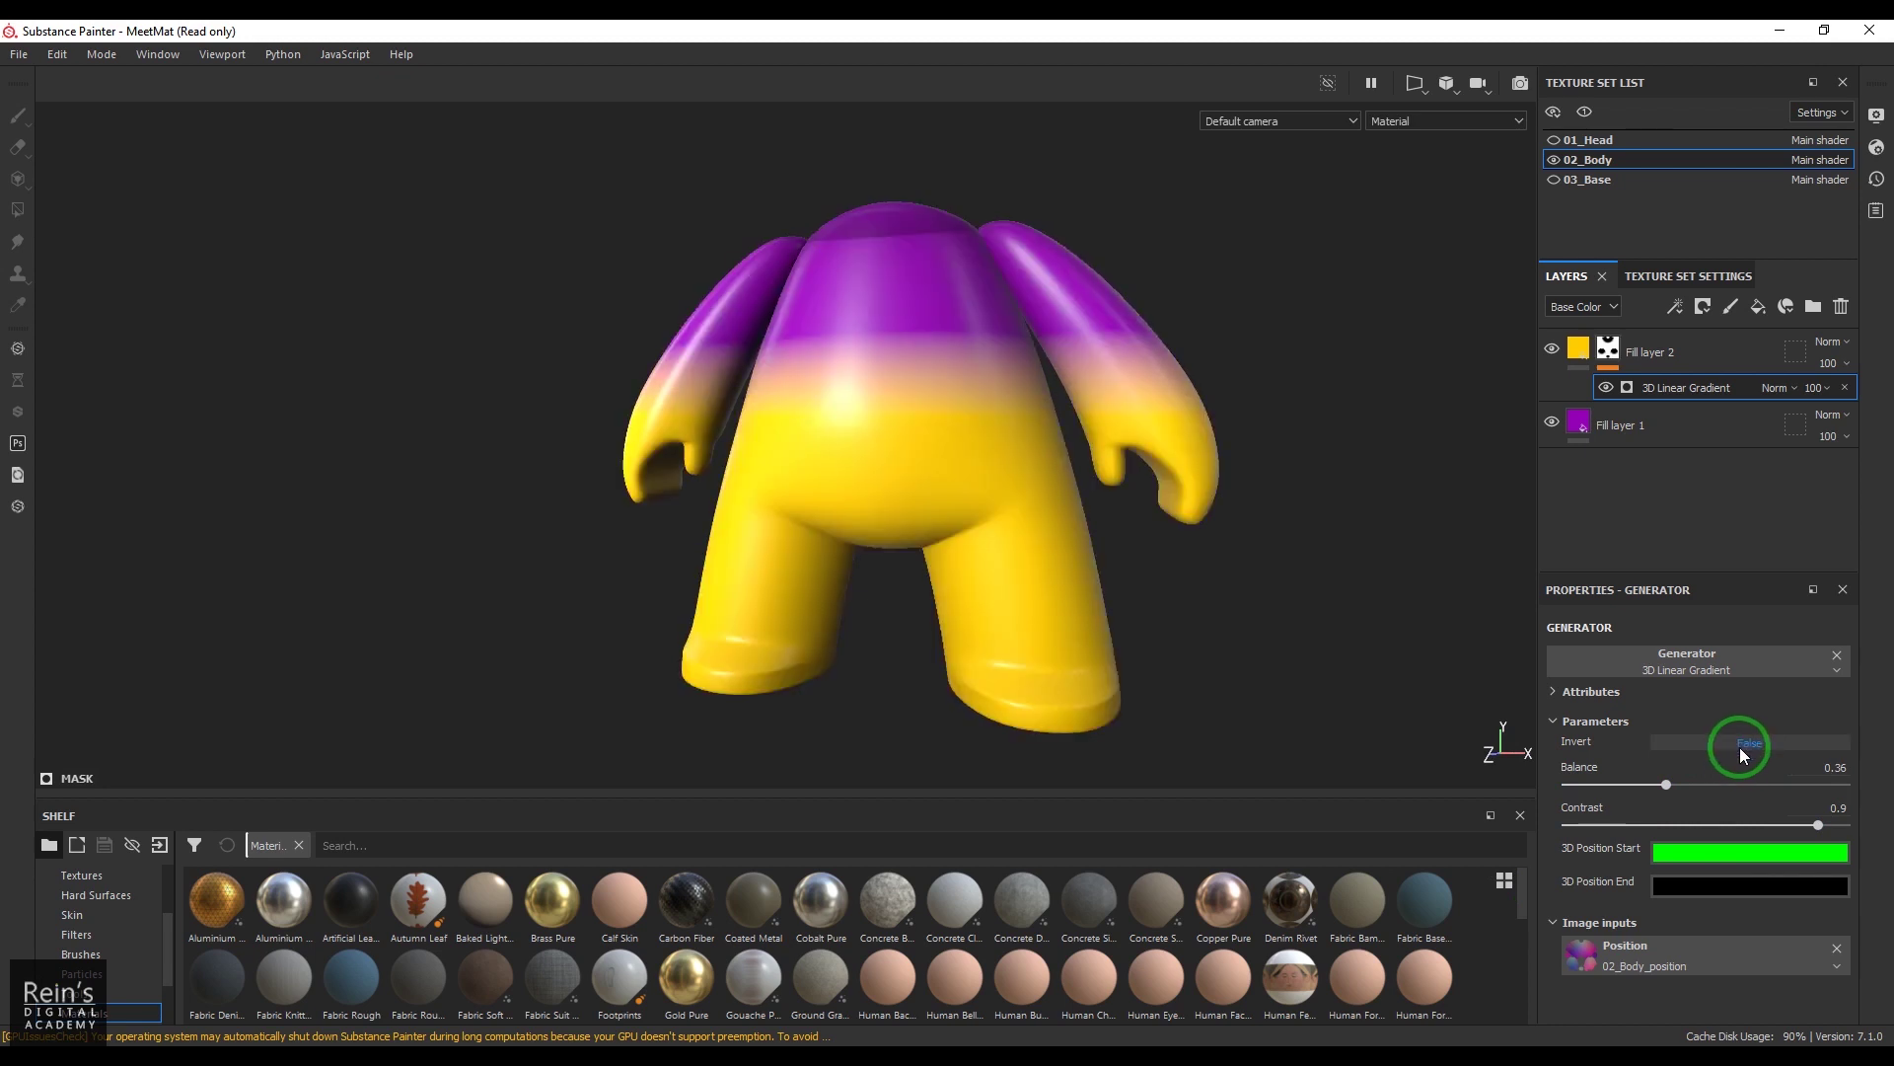
click(1741, 747)
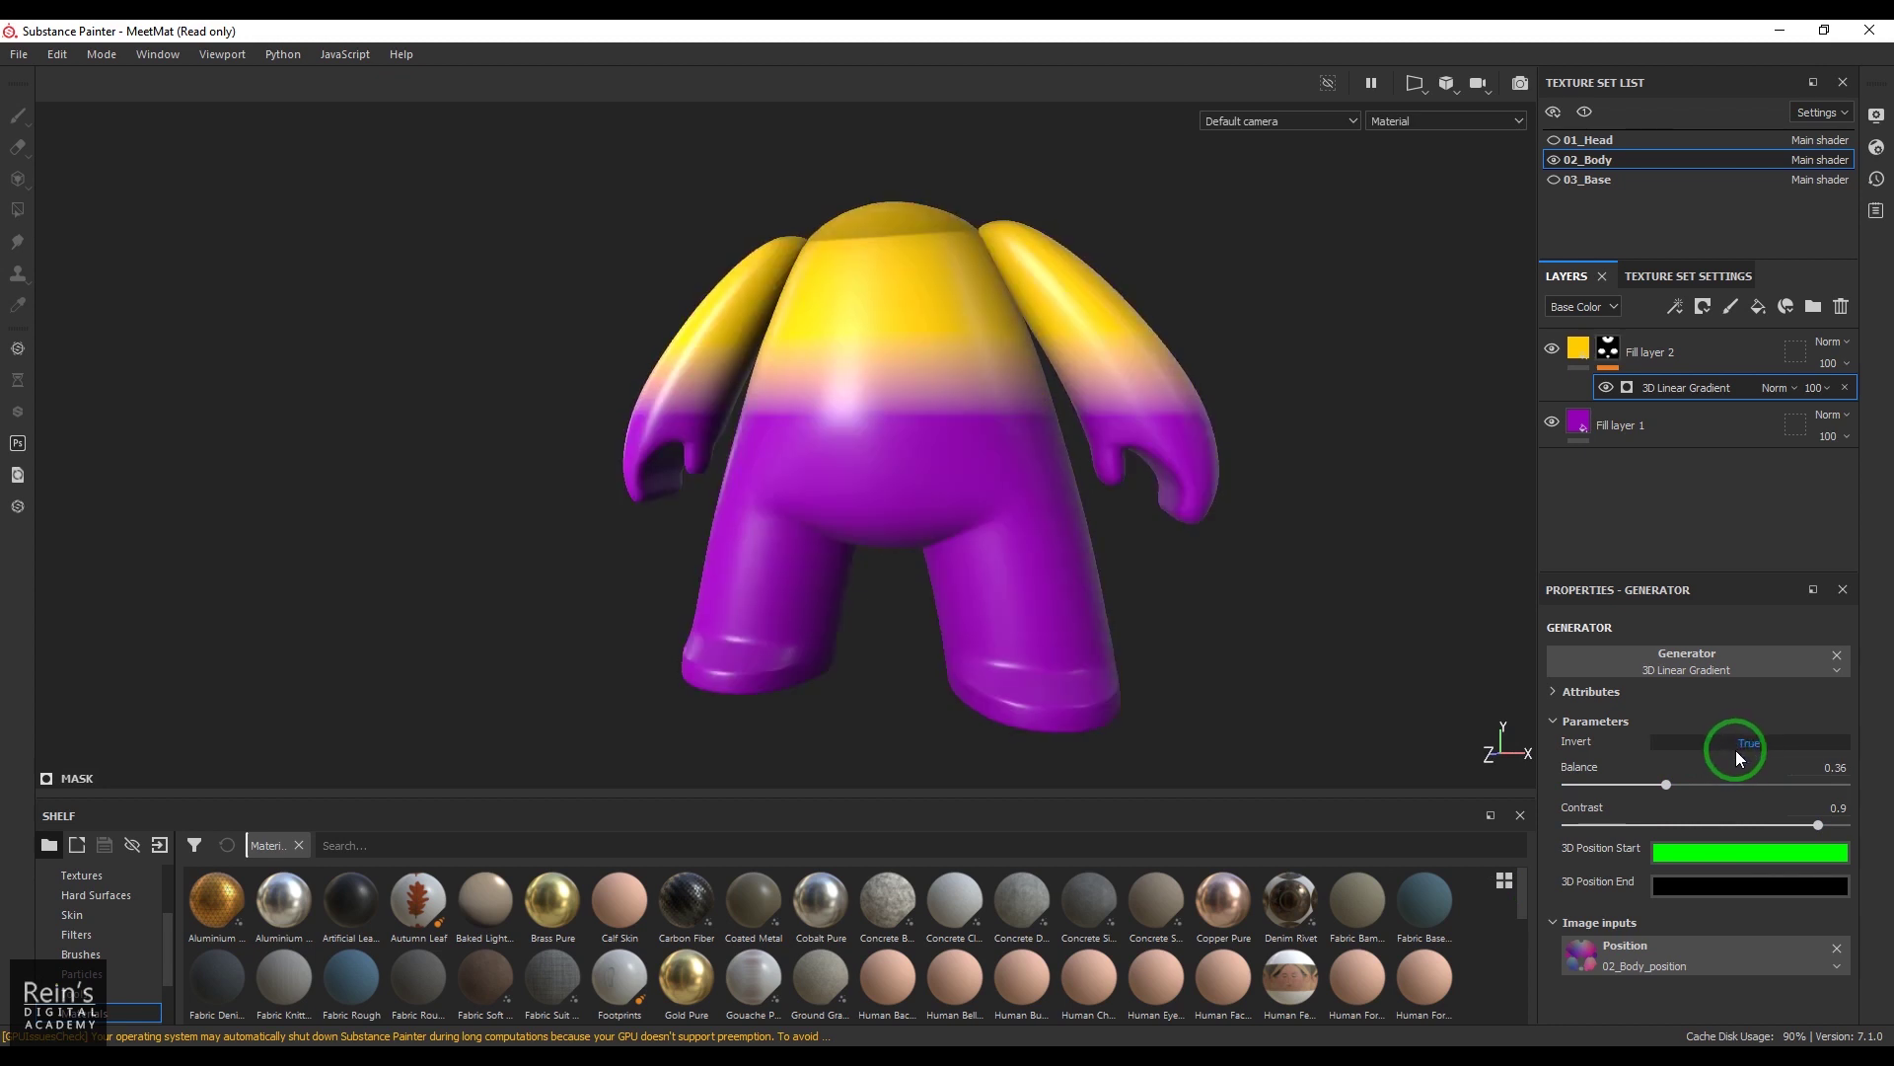
- Change the gradient's start colour to blue with green set to 0
click(1743, 850)
drag(1790, 754, 1792, 703)
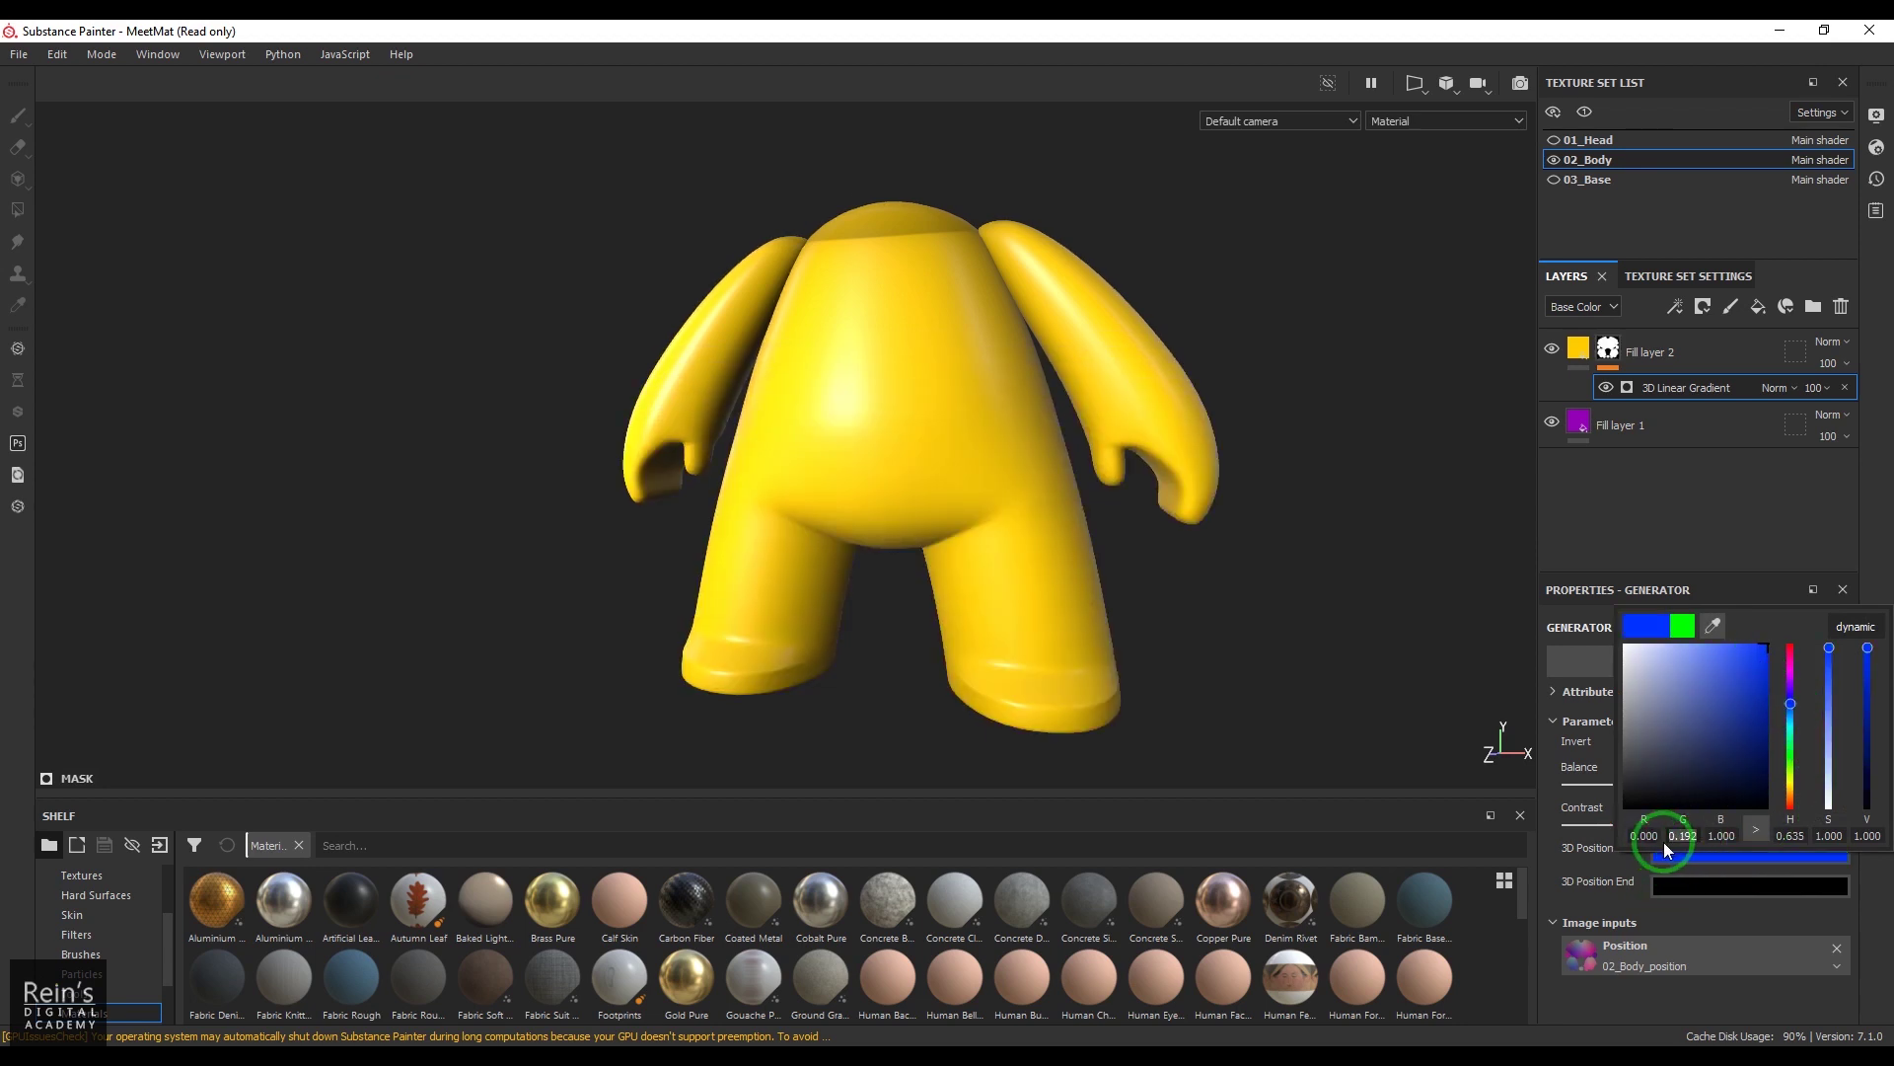
text(0)
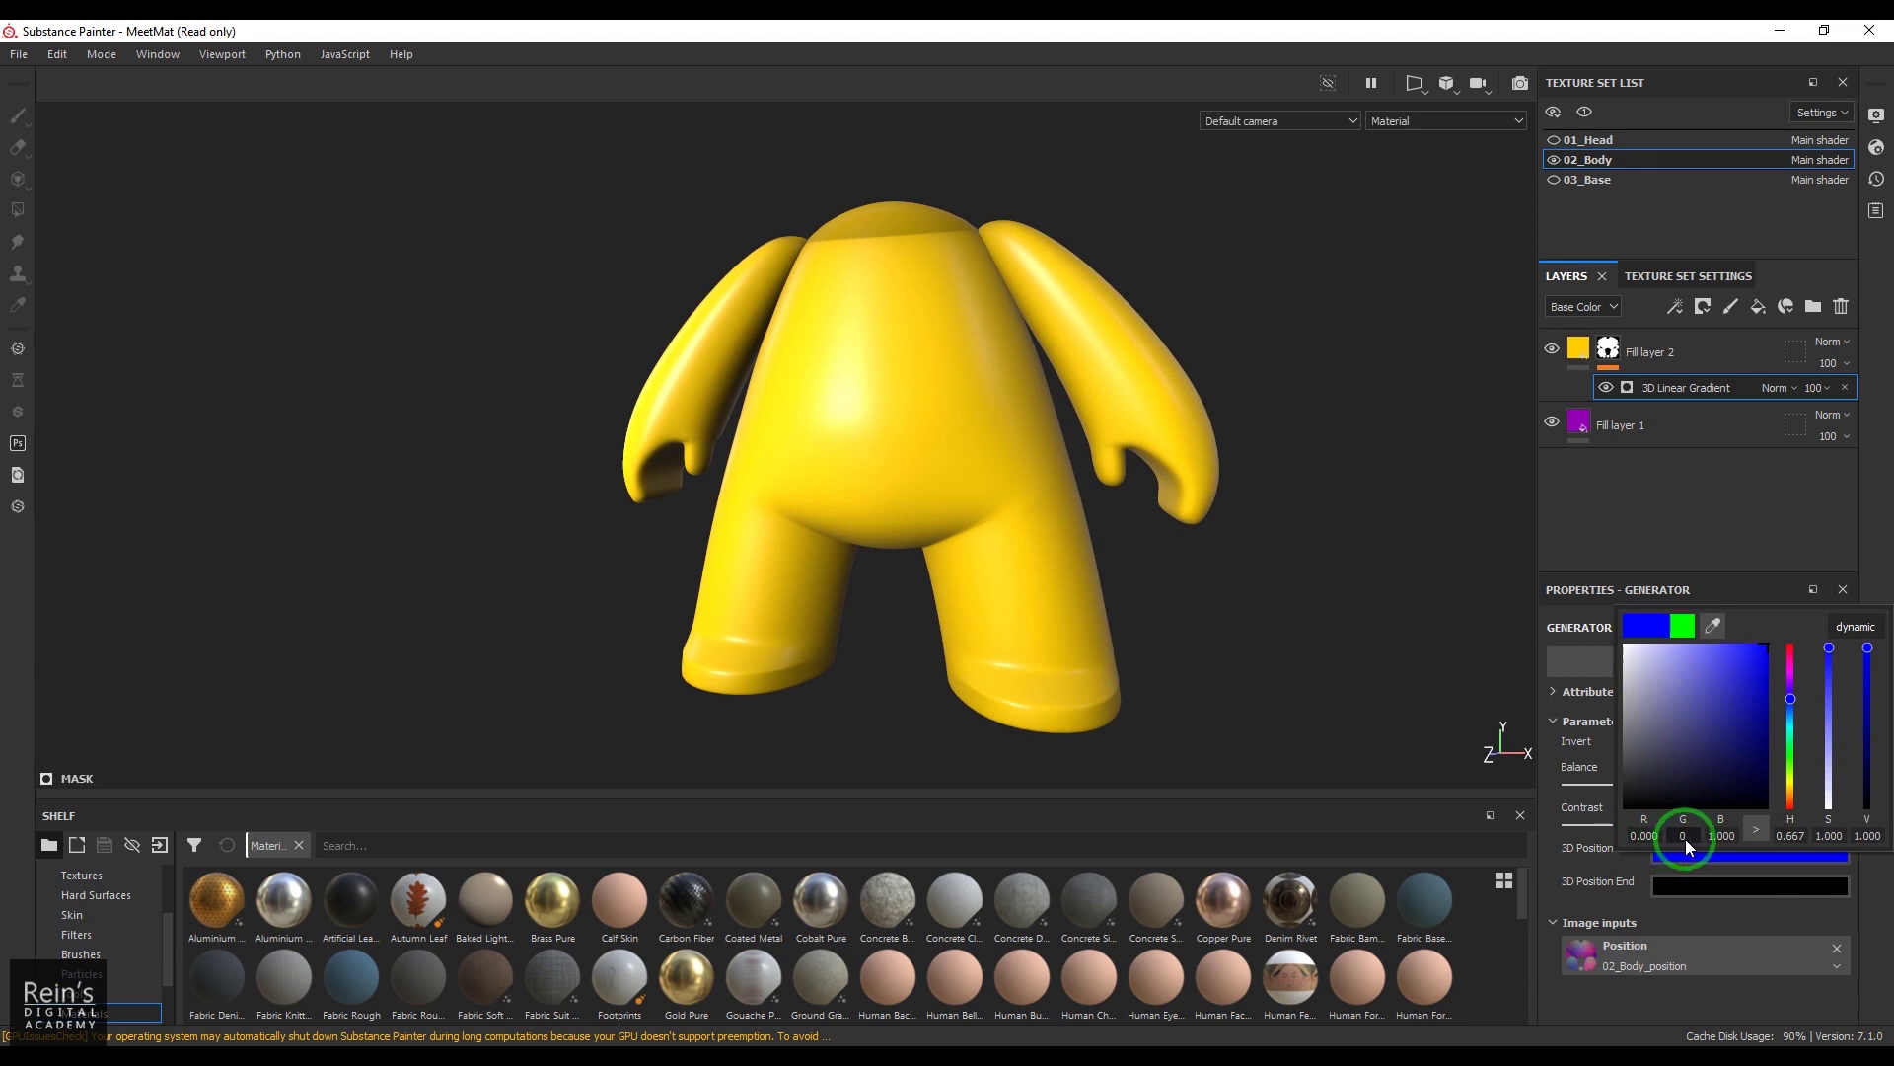
click(1724, 834)
alt+drag(1211, 584, 1268, 631)
shift+right_drag(1268, 632, 1134, 626)
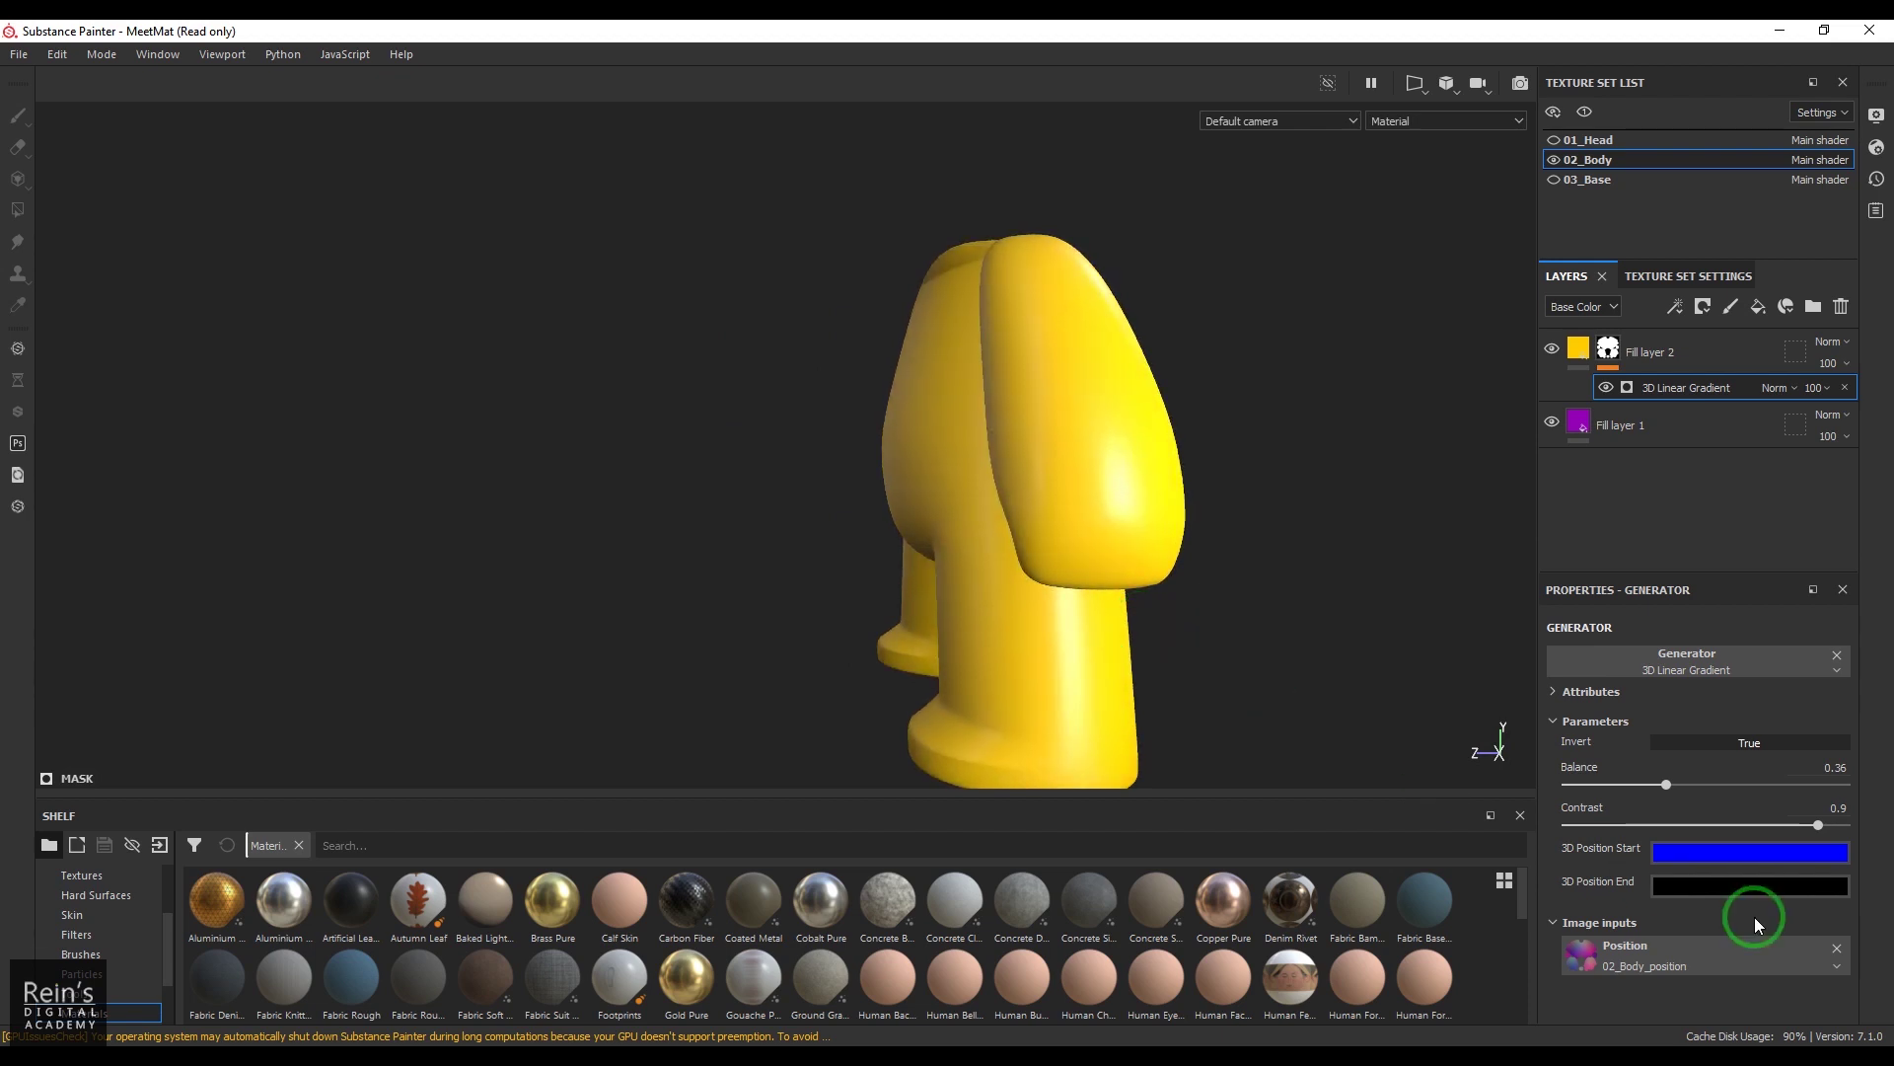
- Set the gradient Contrast to 1 and Balance to 0.52, checking the yellow-purple split
drag(1684, 797, 1724, 801)
alt+drag(1214, 622, 1105, 632)
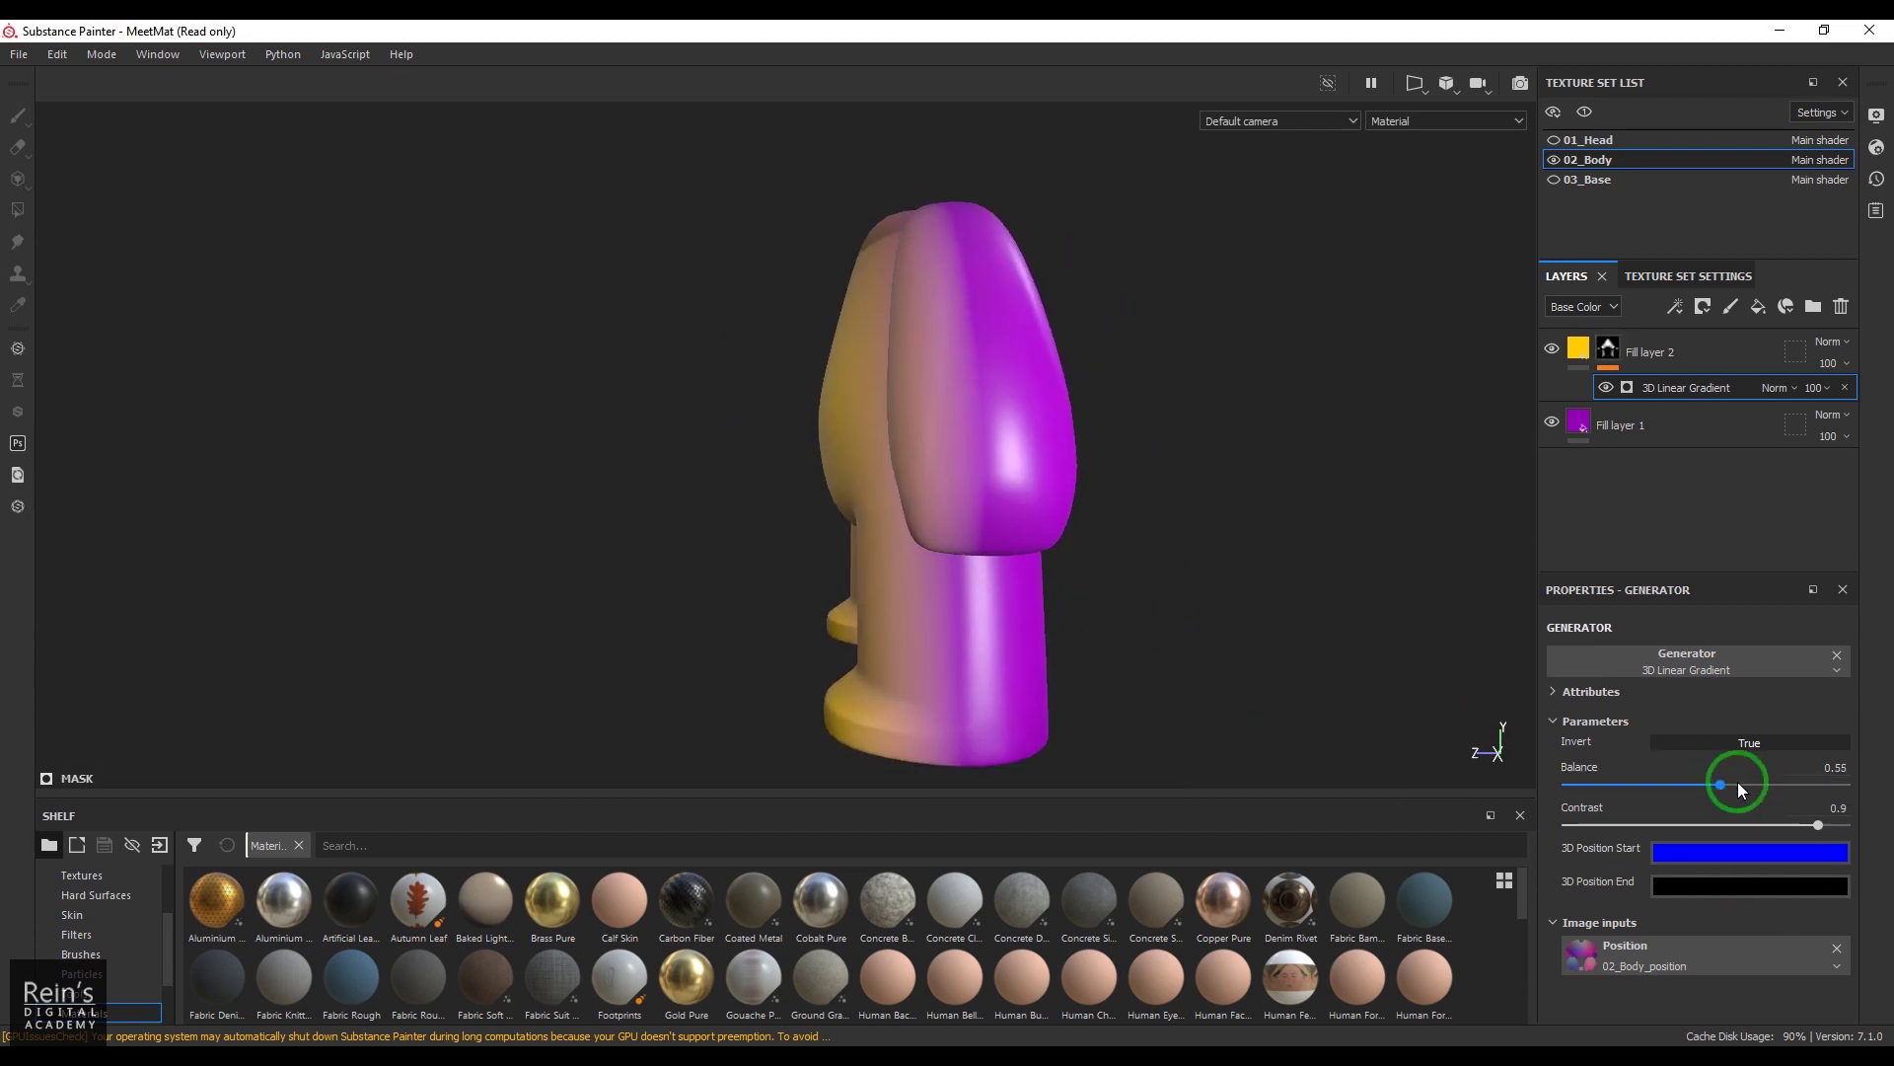
drag(1734, 784, 1721, 784)
drag(1833, 838, 1872, 828)
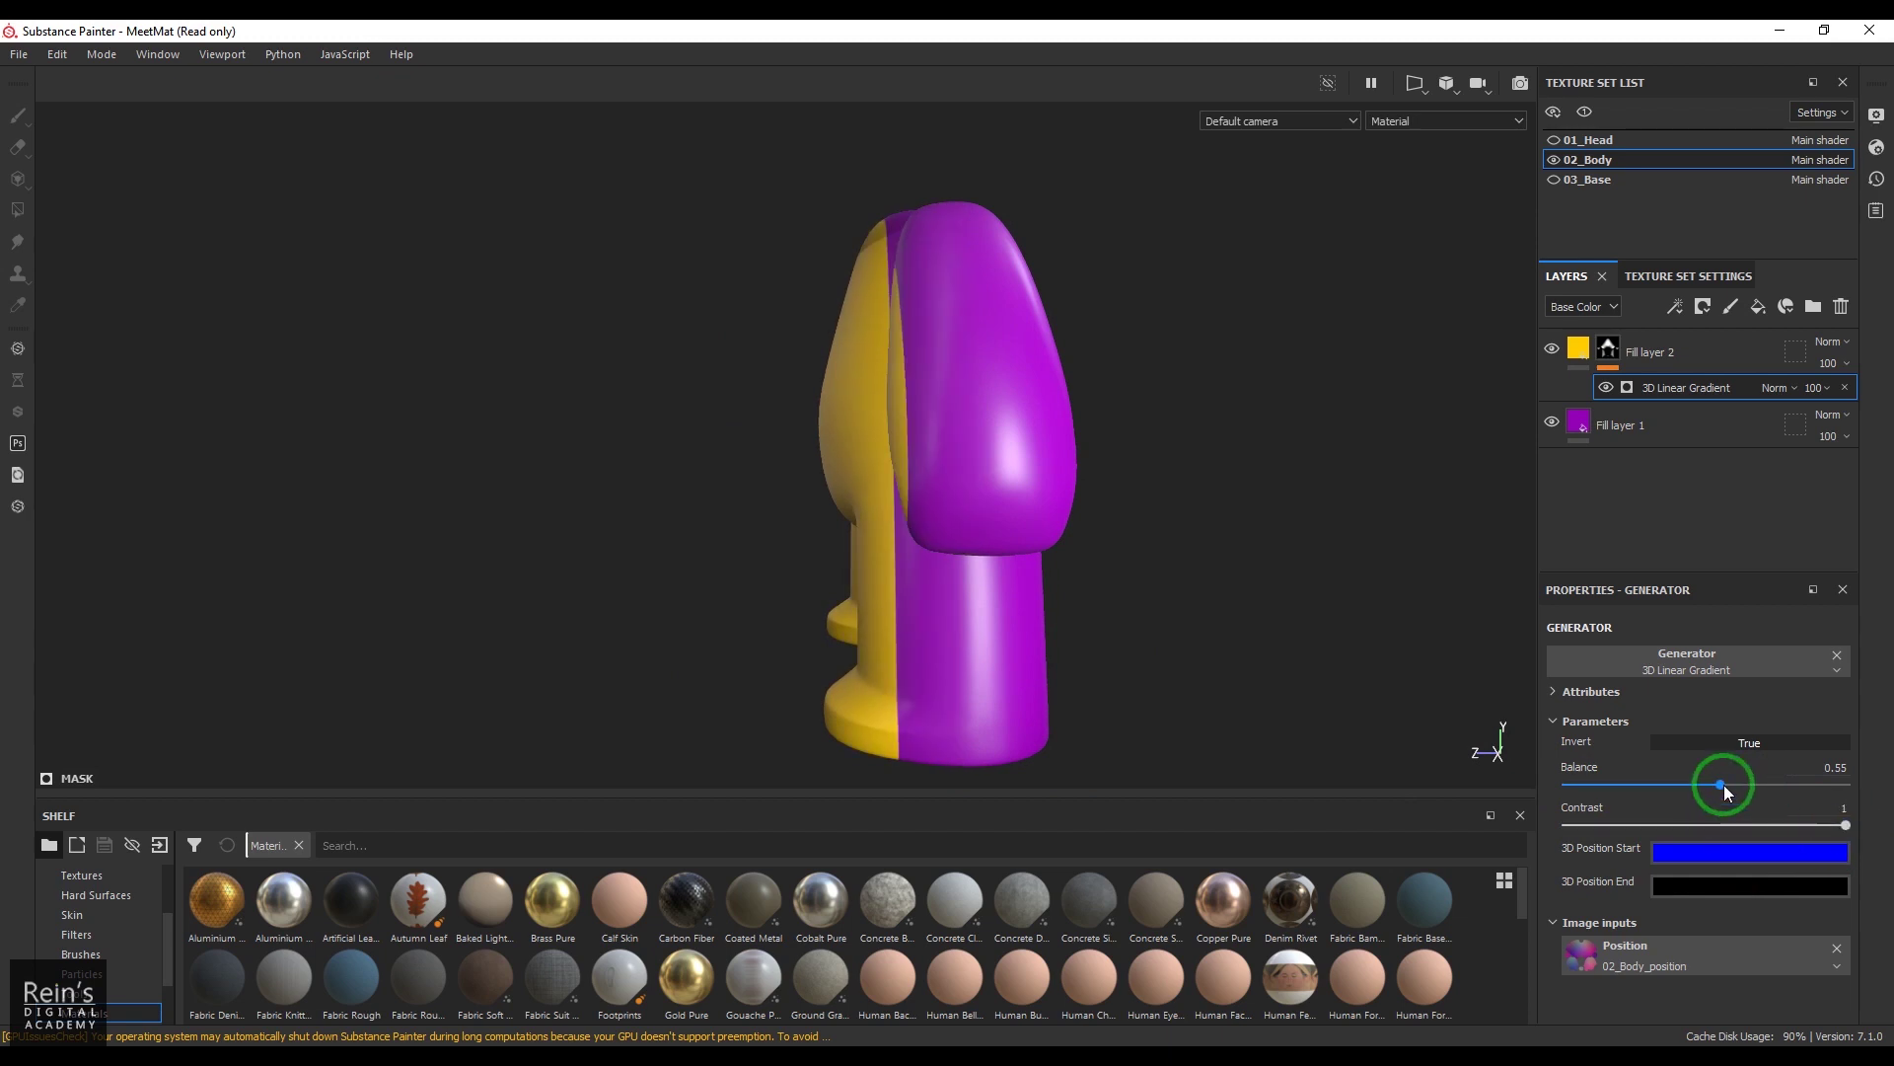
drag(1725, 784, 1712, 784)
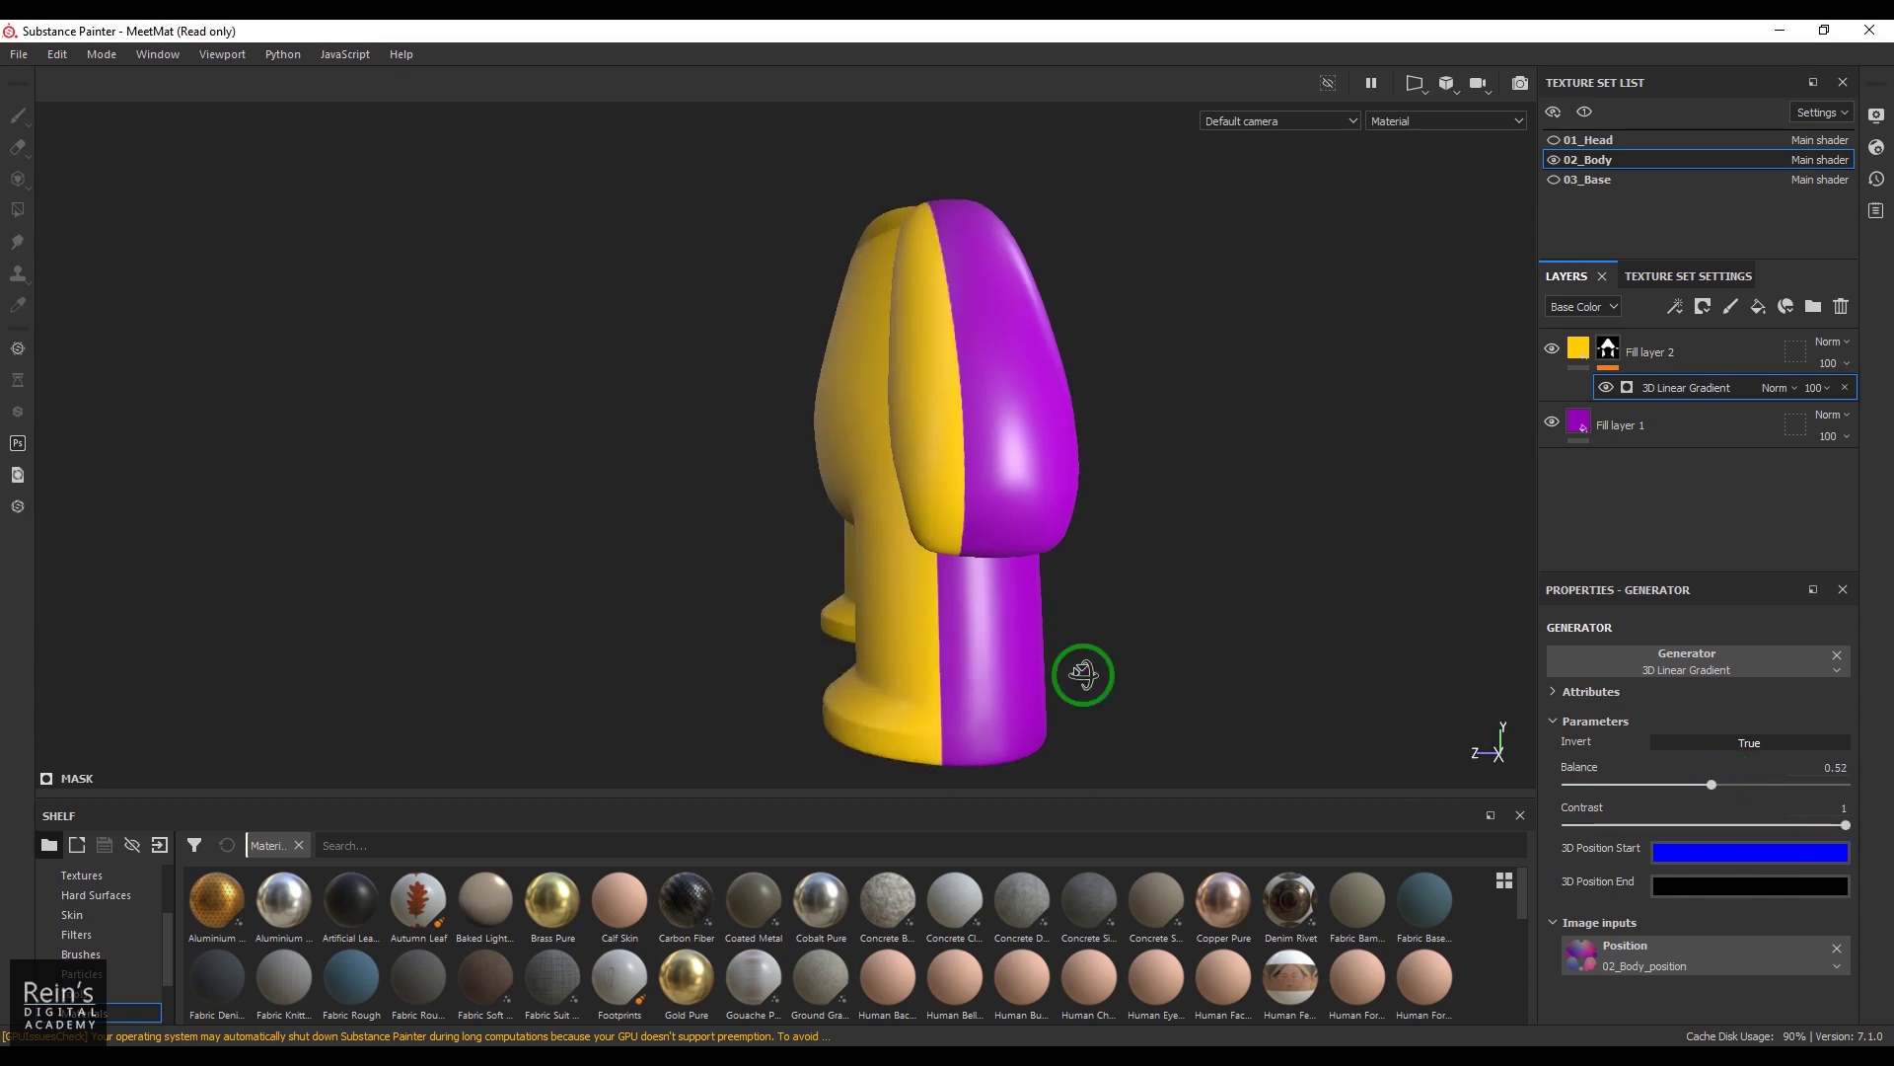
alt+drag(1082, 668, 1492, 689)
scroll(842, 516, down, 3)
alt+drag(842, 516, 980, 677)
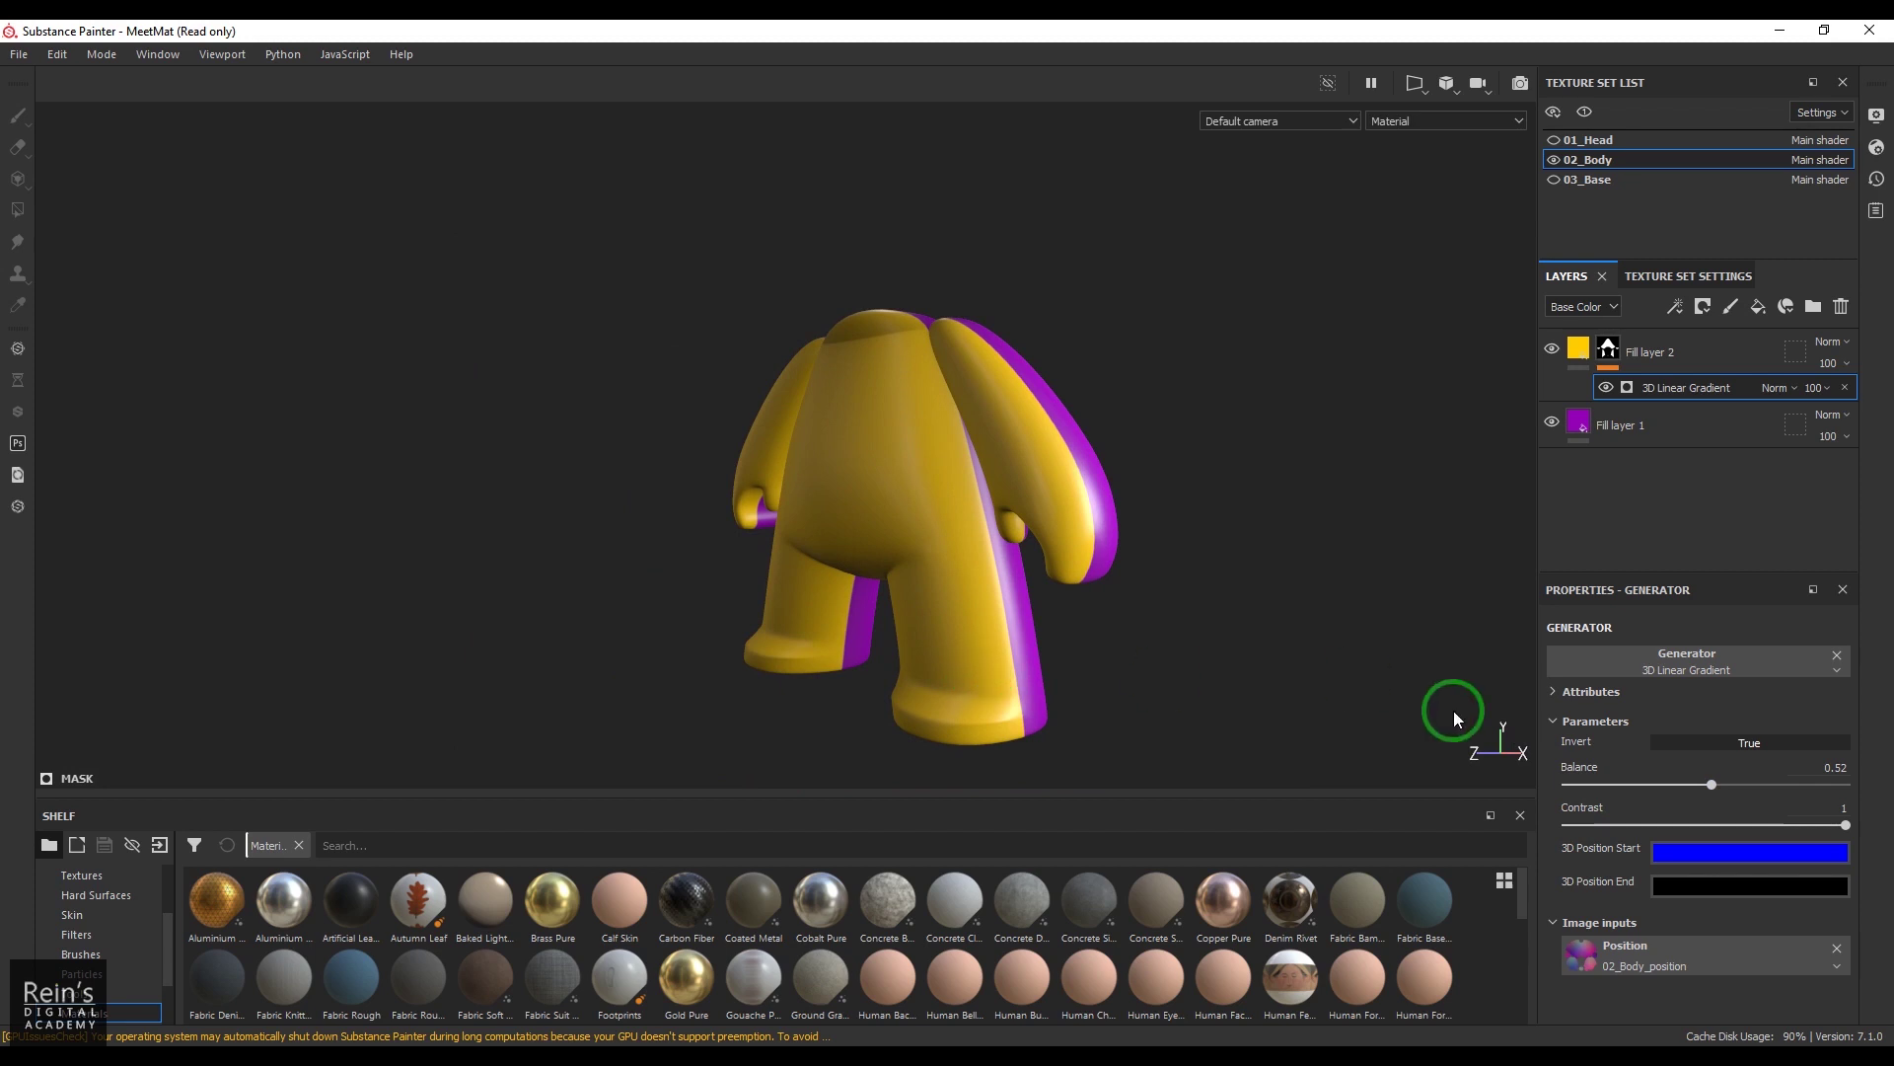
alt+drag(1016, 565, 1044, 553)
scroll(1044, 553, up, 2)
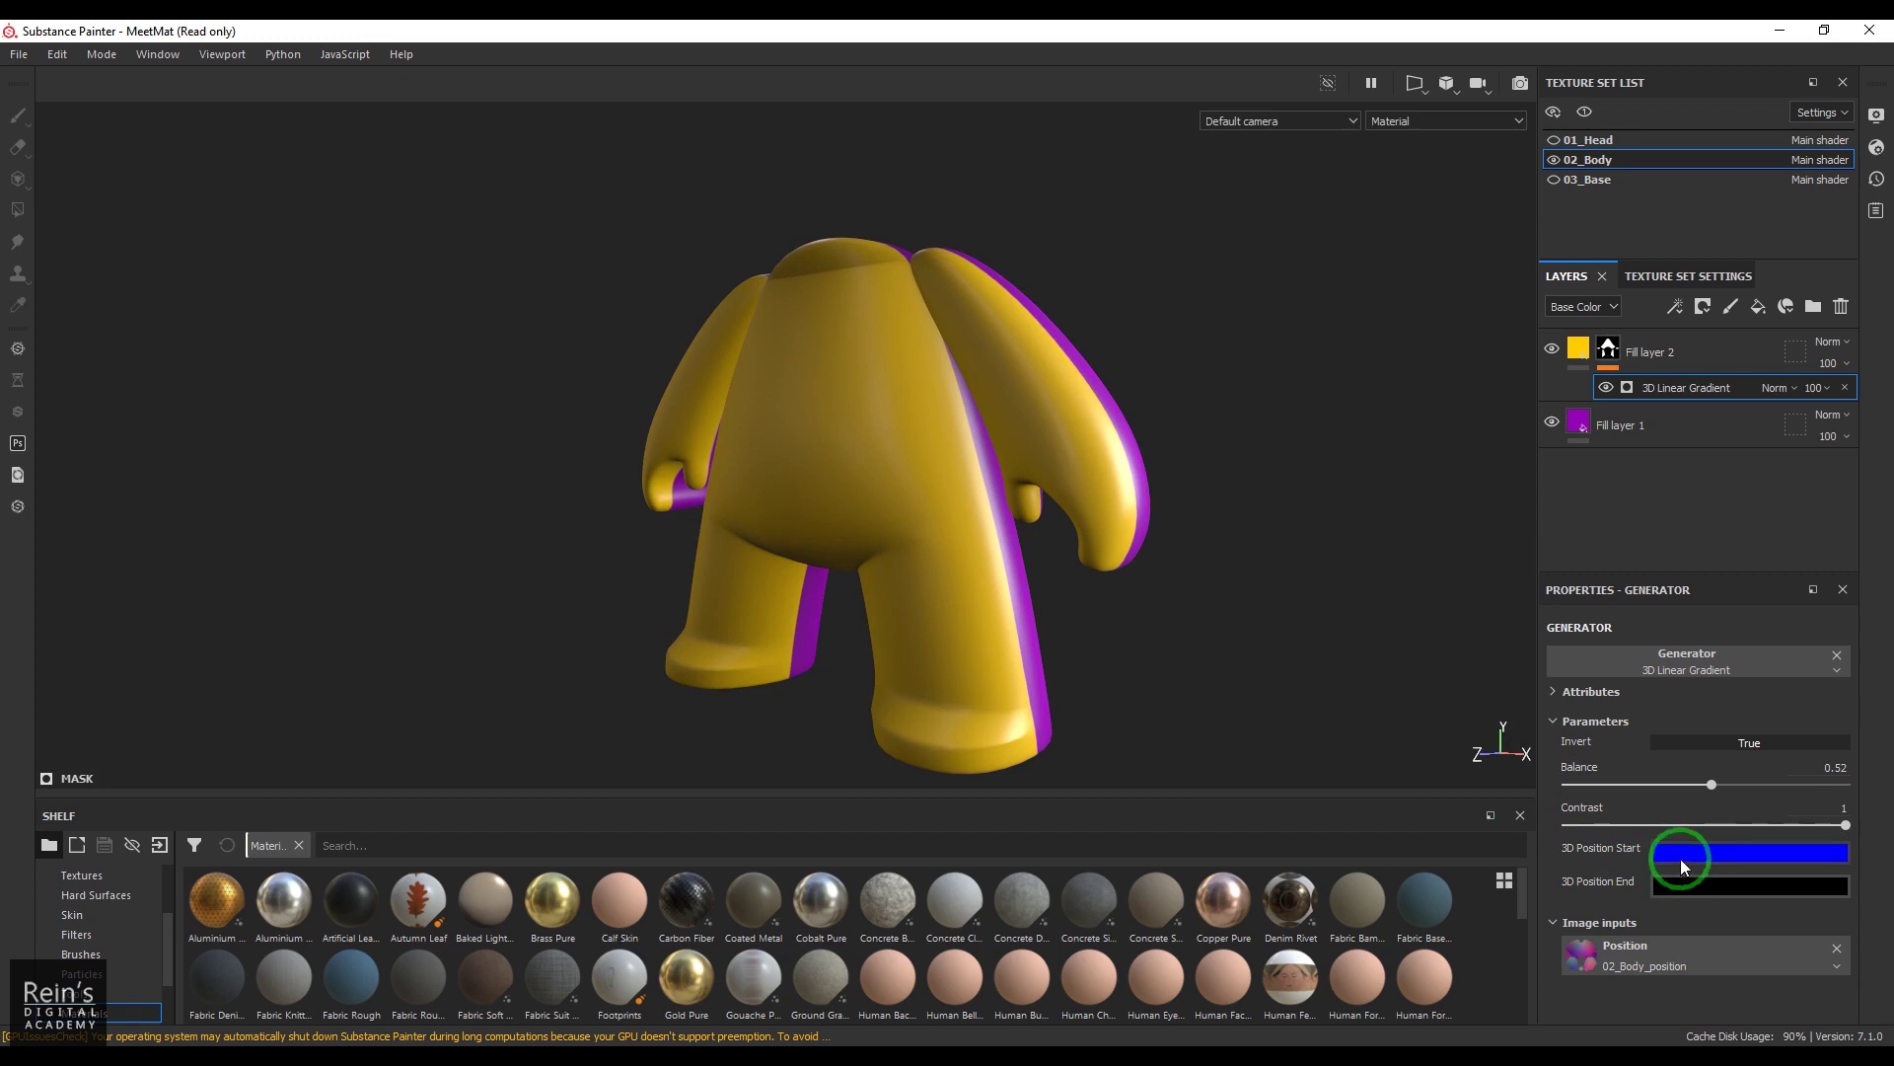
- Set the gradient's 3D Position End colour to pure red and inspect both halves
click(1690, 882)
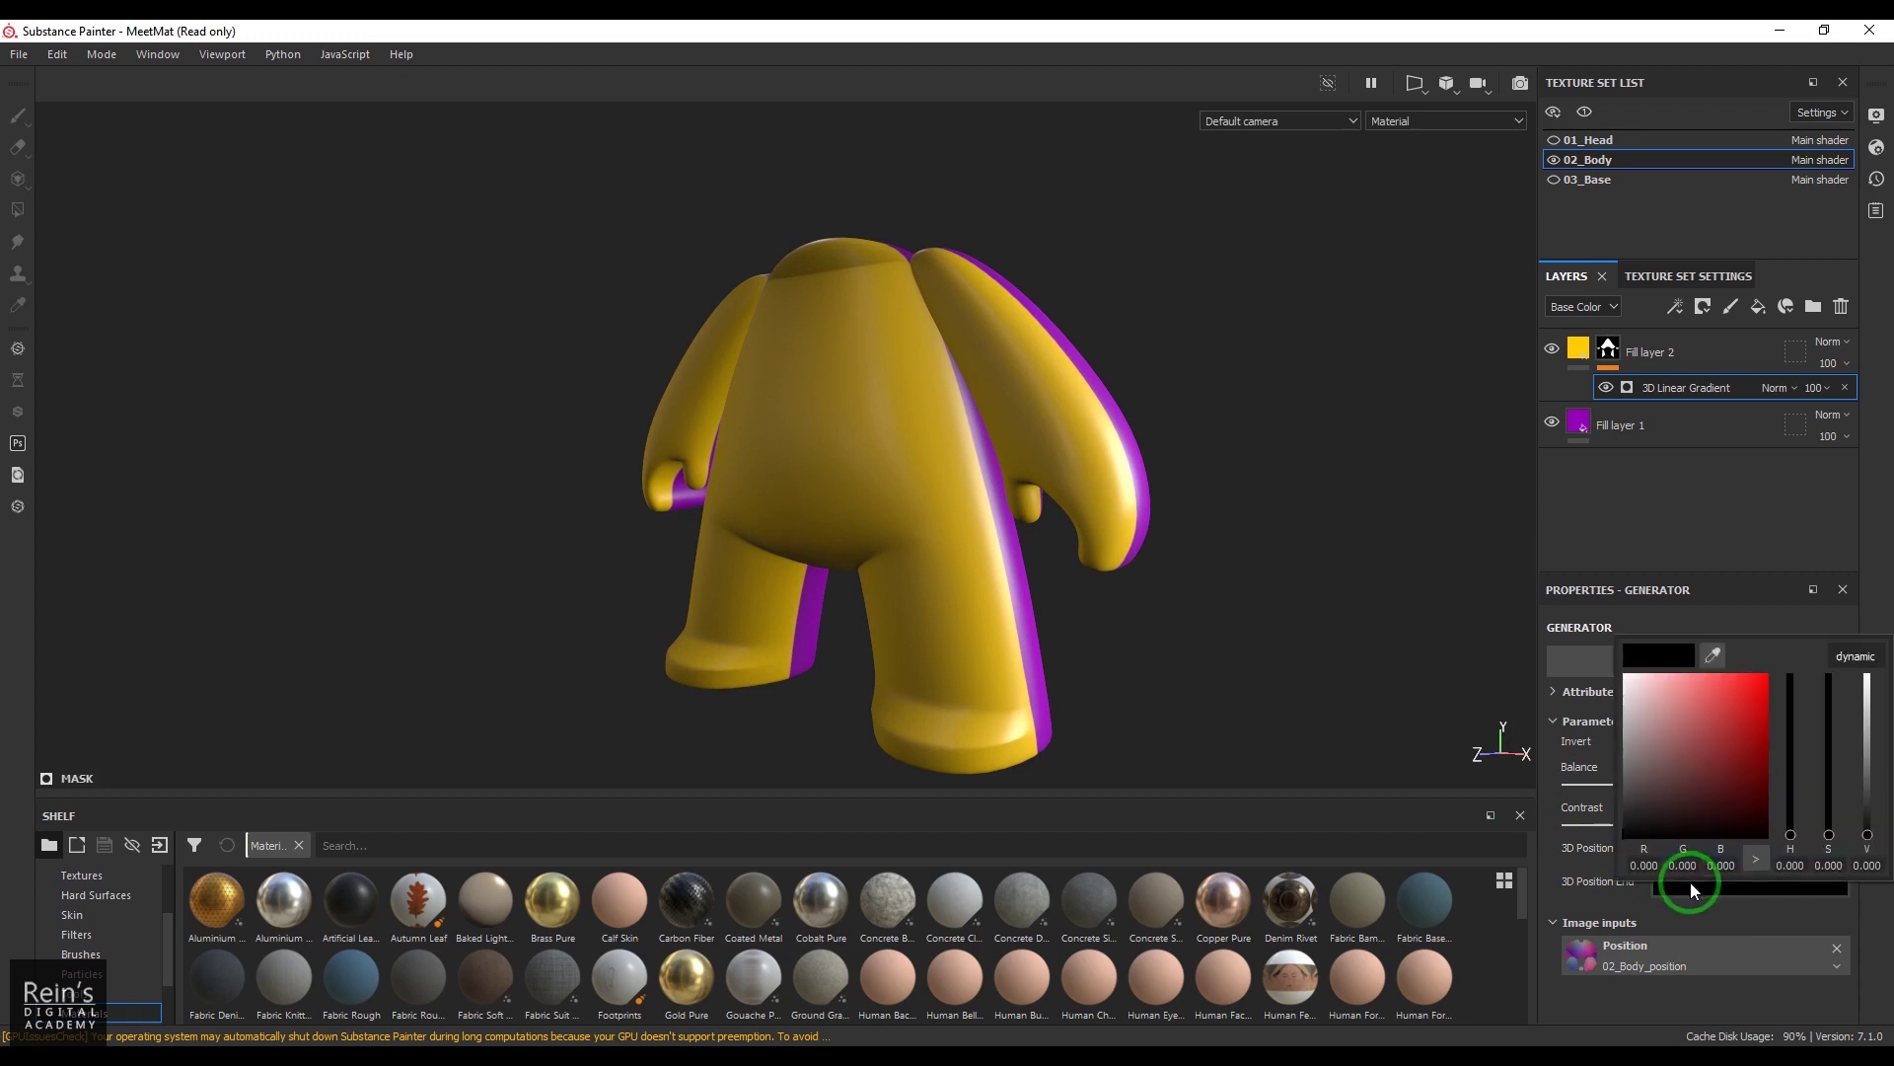
drag(1740, 688, 1783, 664)
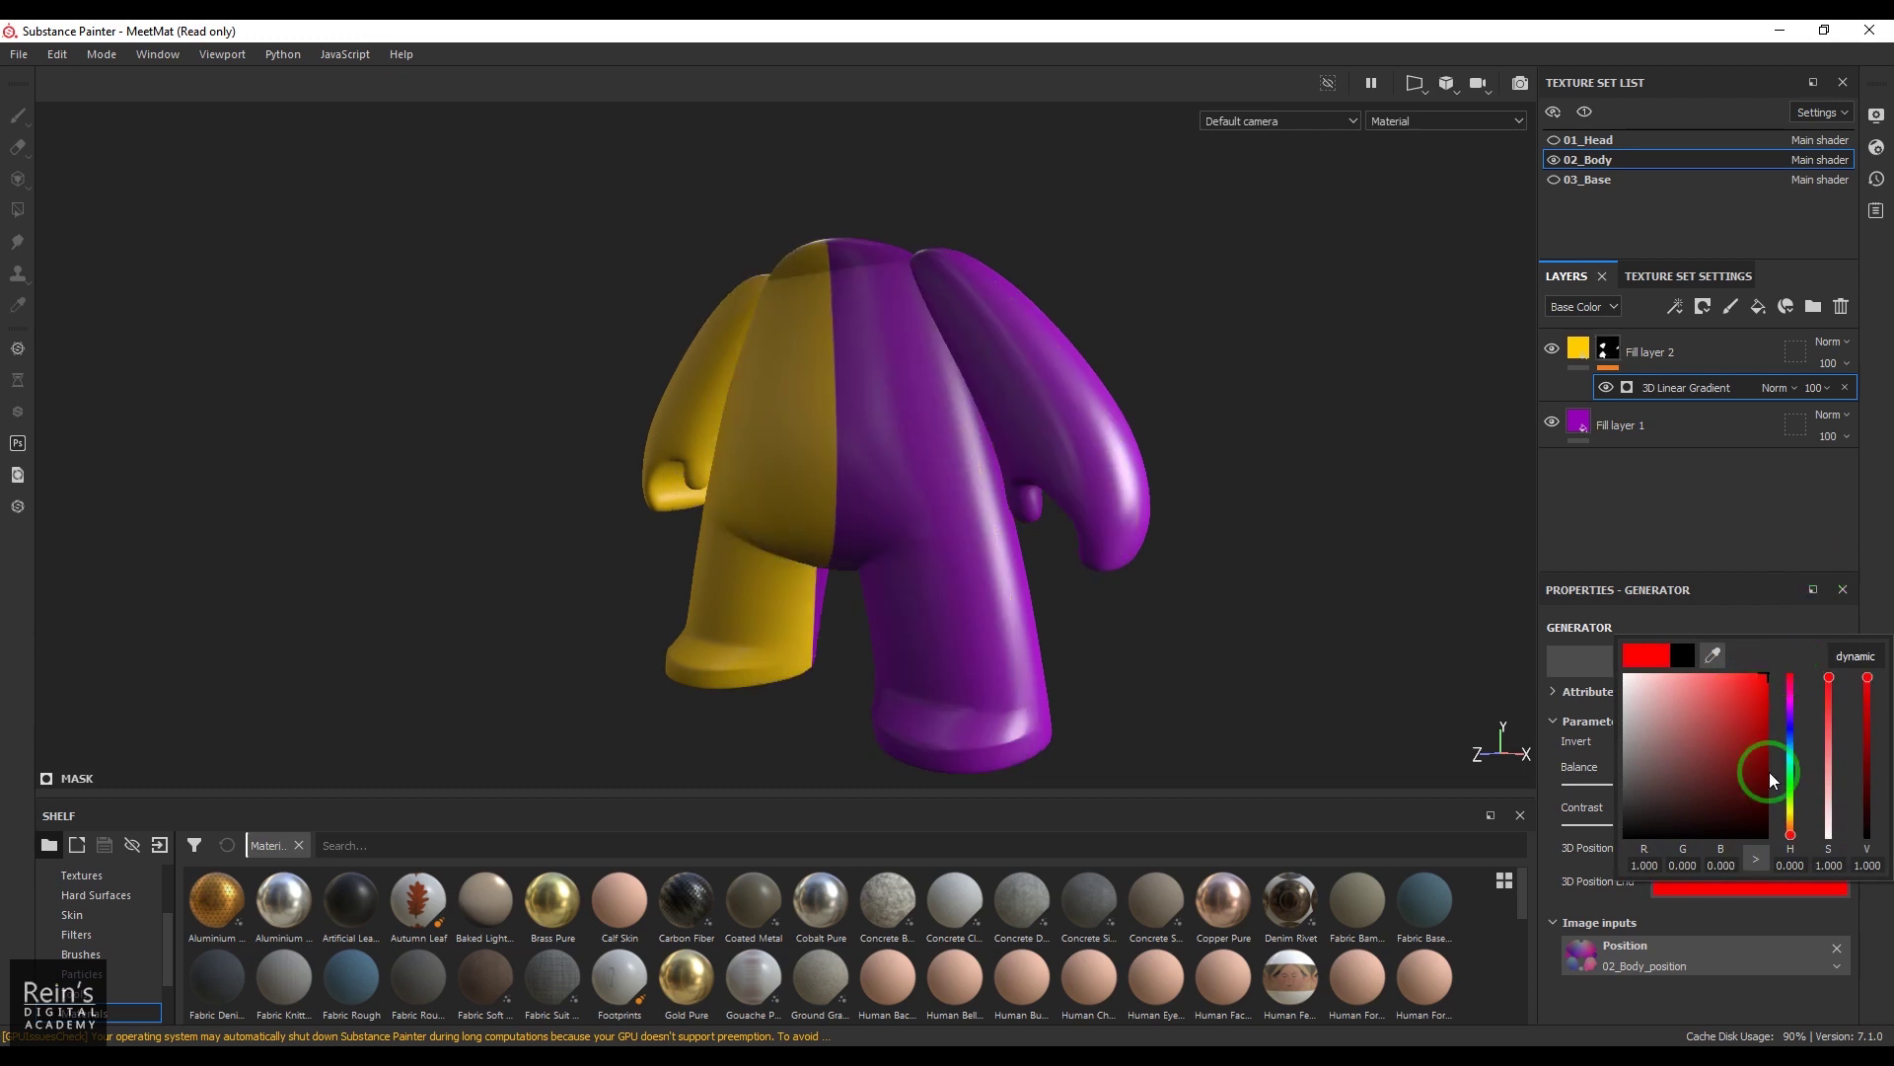
click(1872, 551)
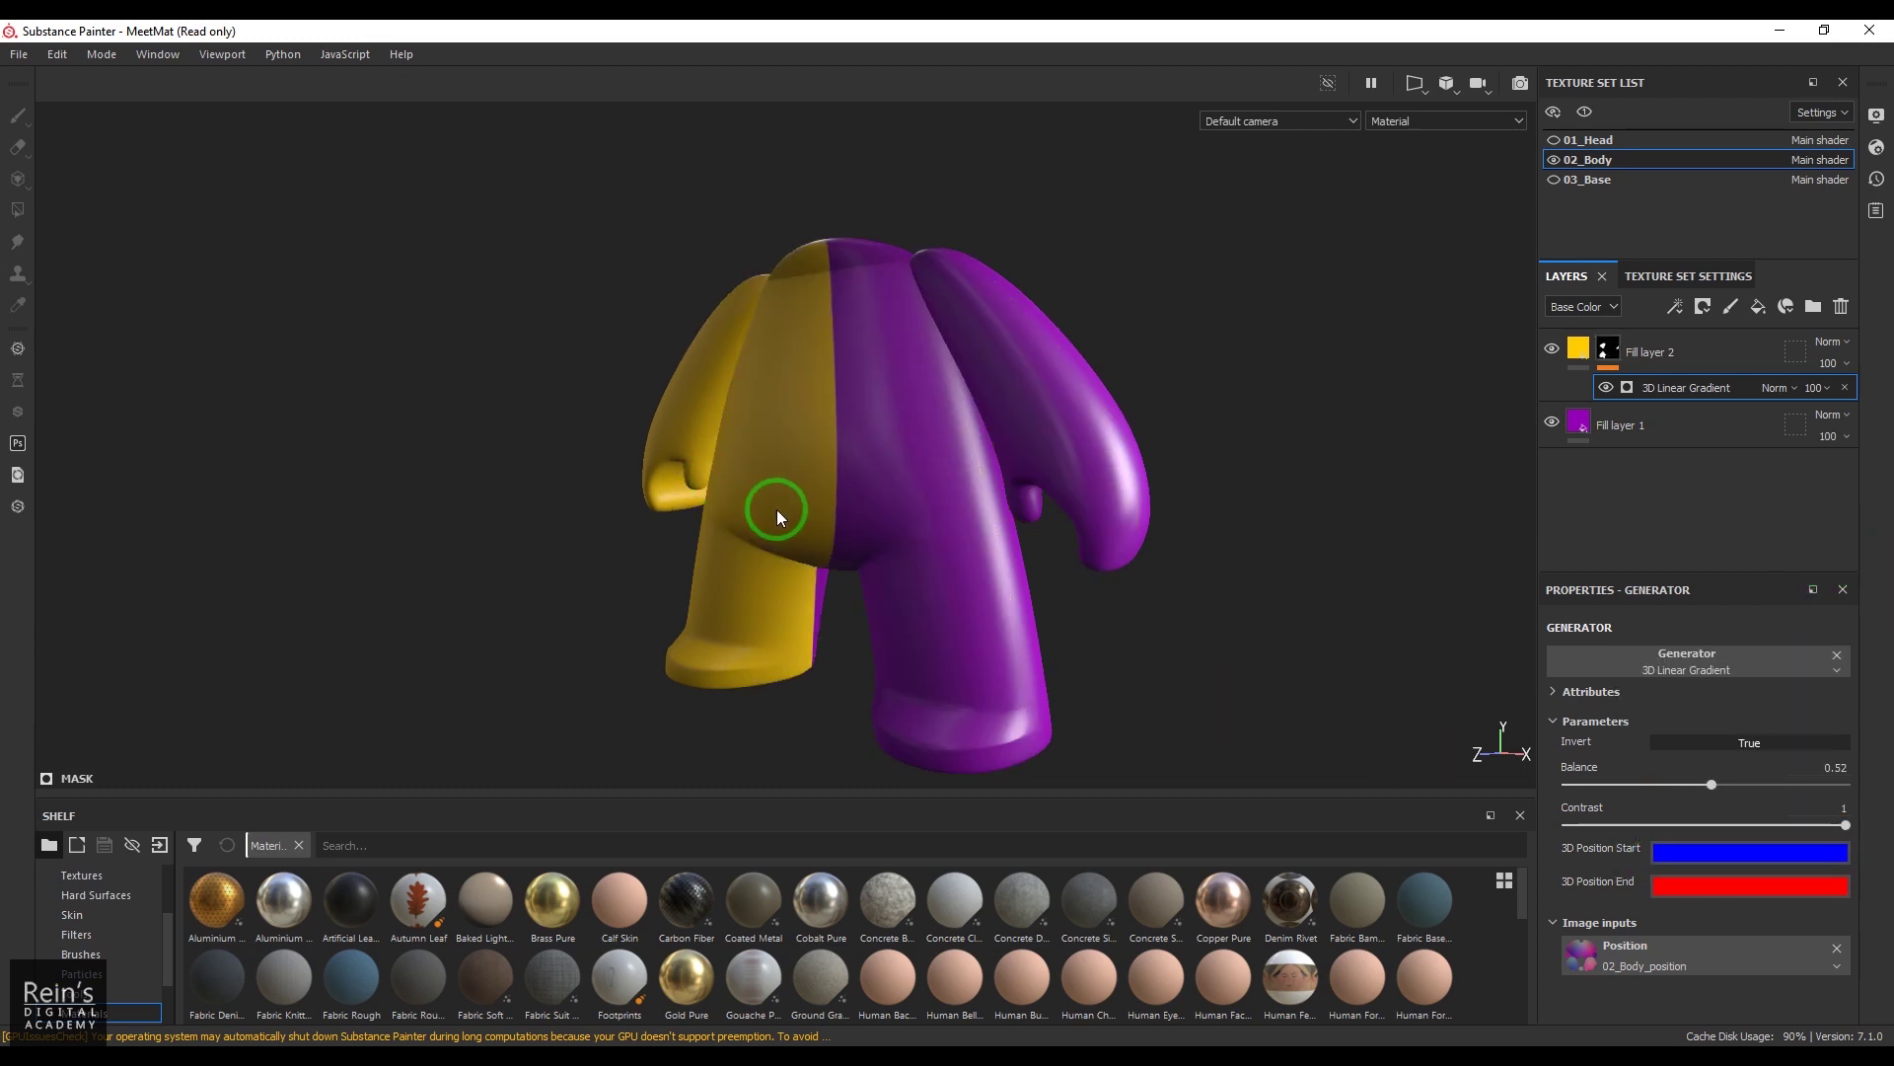
alt+drag(778, 509, 1046, 570)
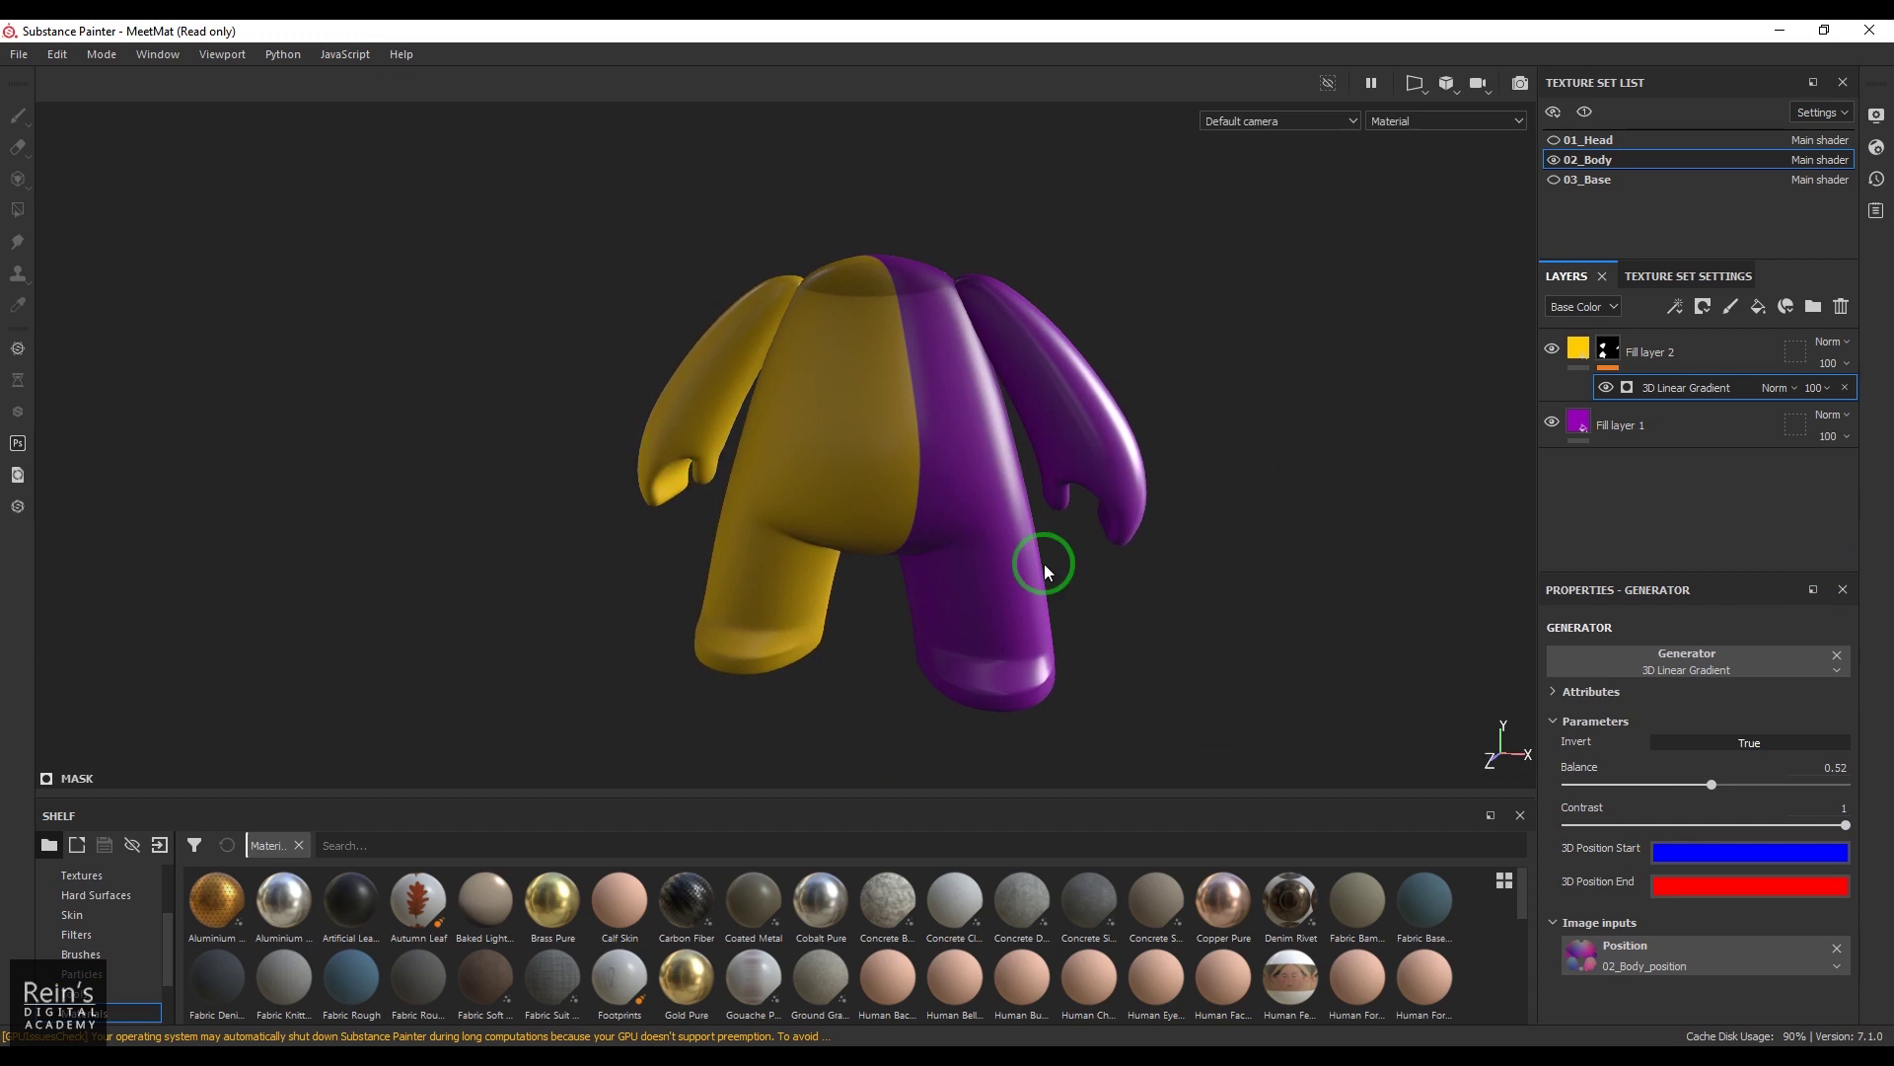
shift+right_drag(1046, 570, 1091, 626)
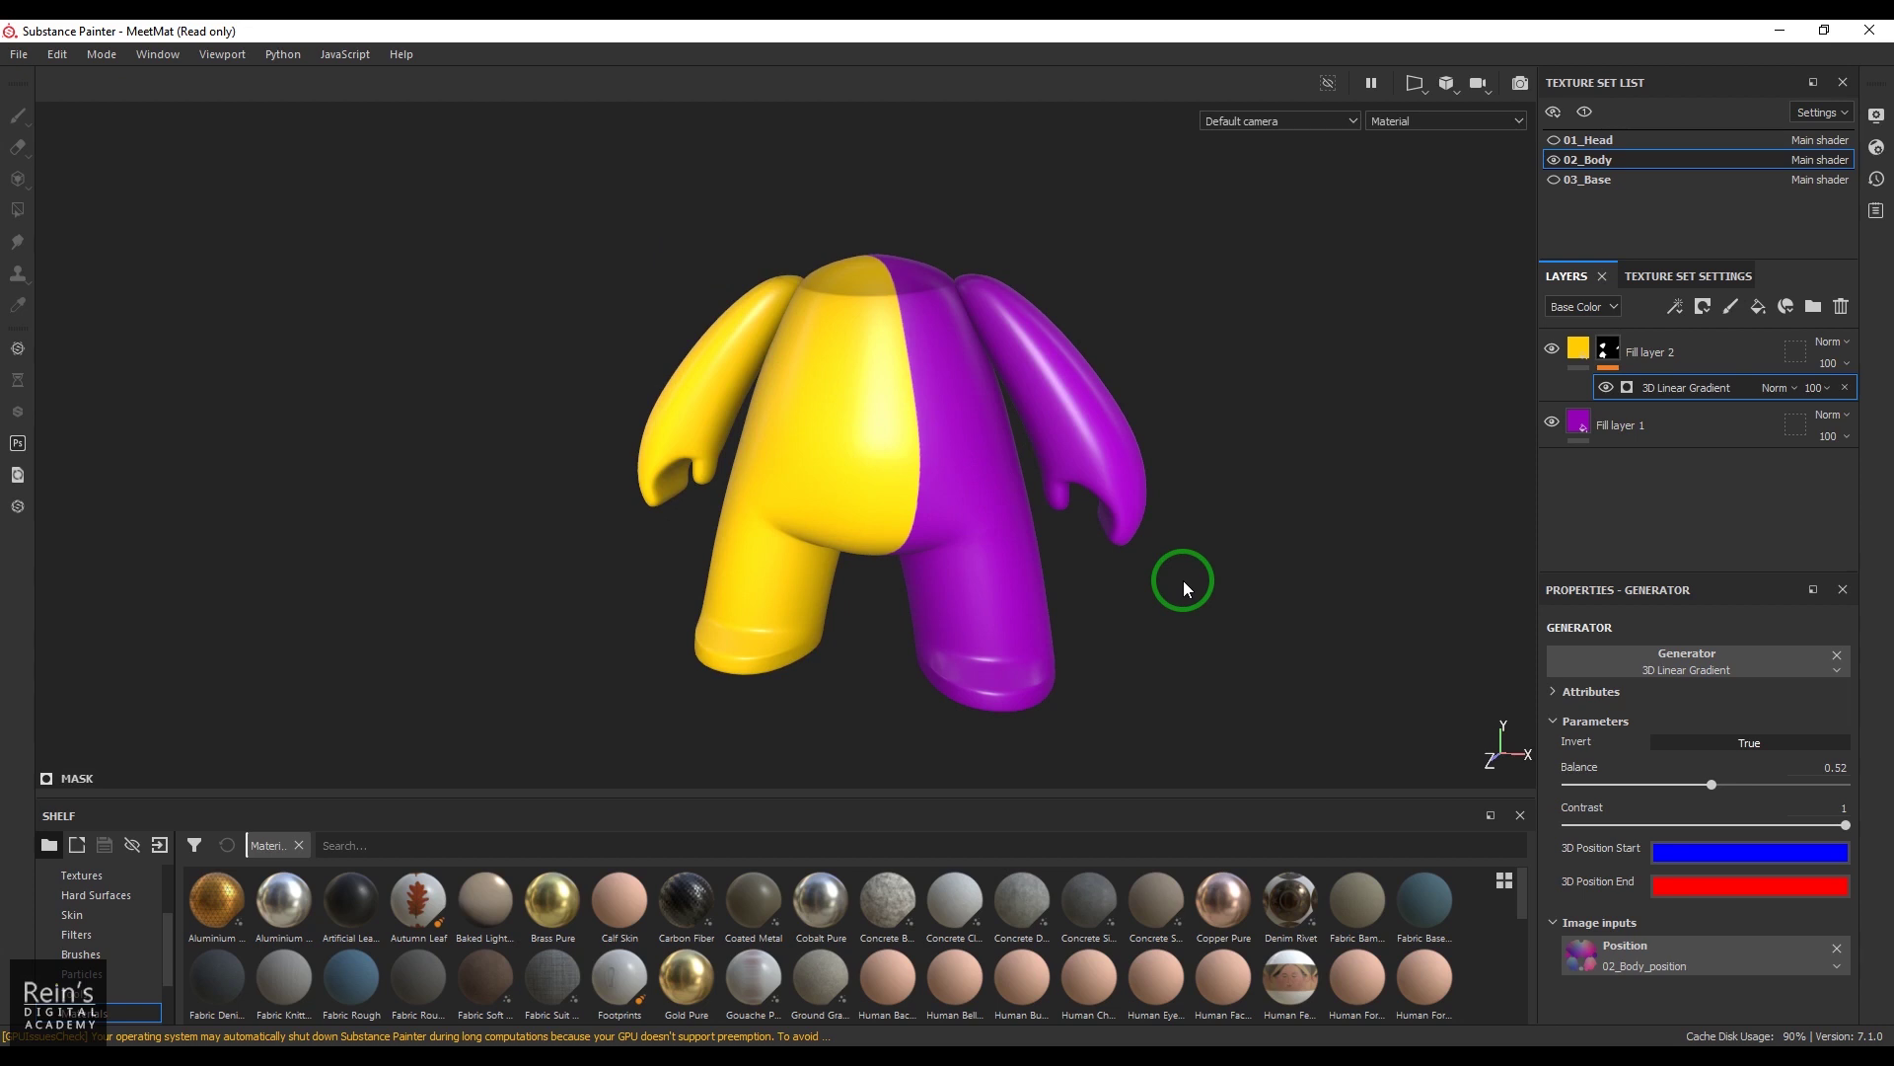
alt+drag(1184, 582, 1033, 608)
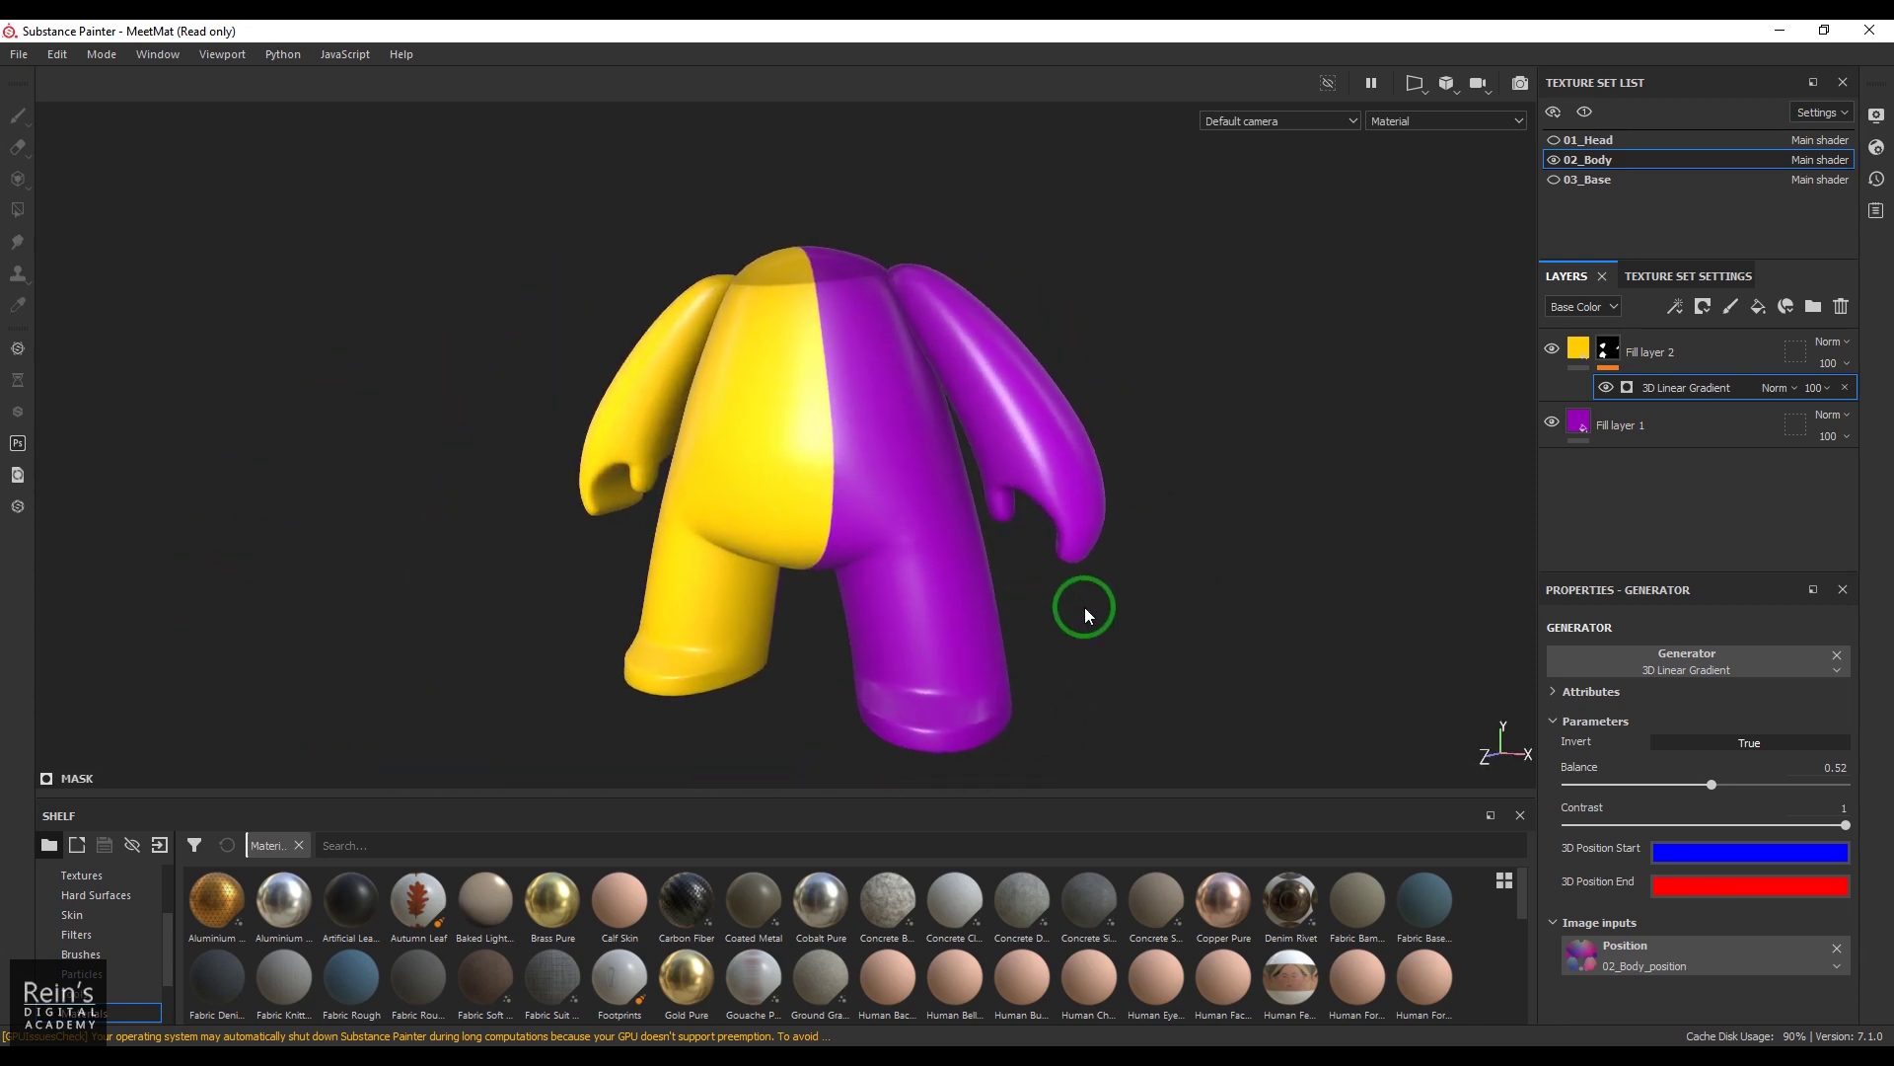
- Reset the gradient to Balance 0.5 and Contrast 0 for a soft peach-to-pink blend
double_click(1841, 807)
text(0)
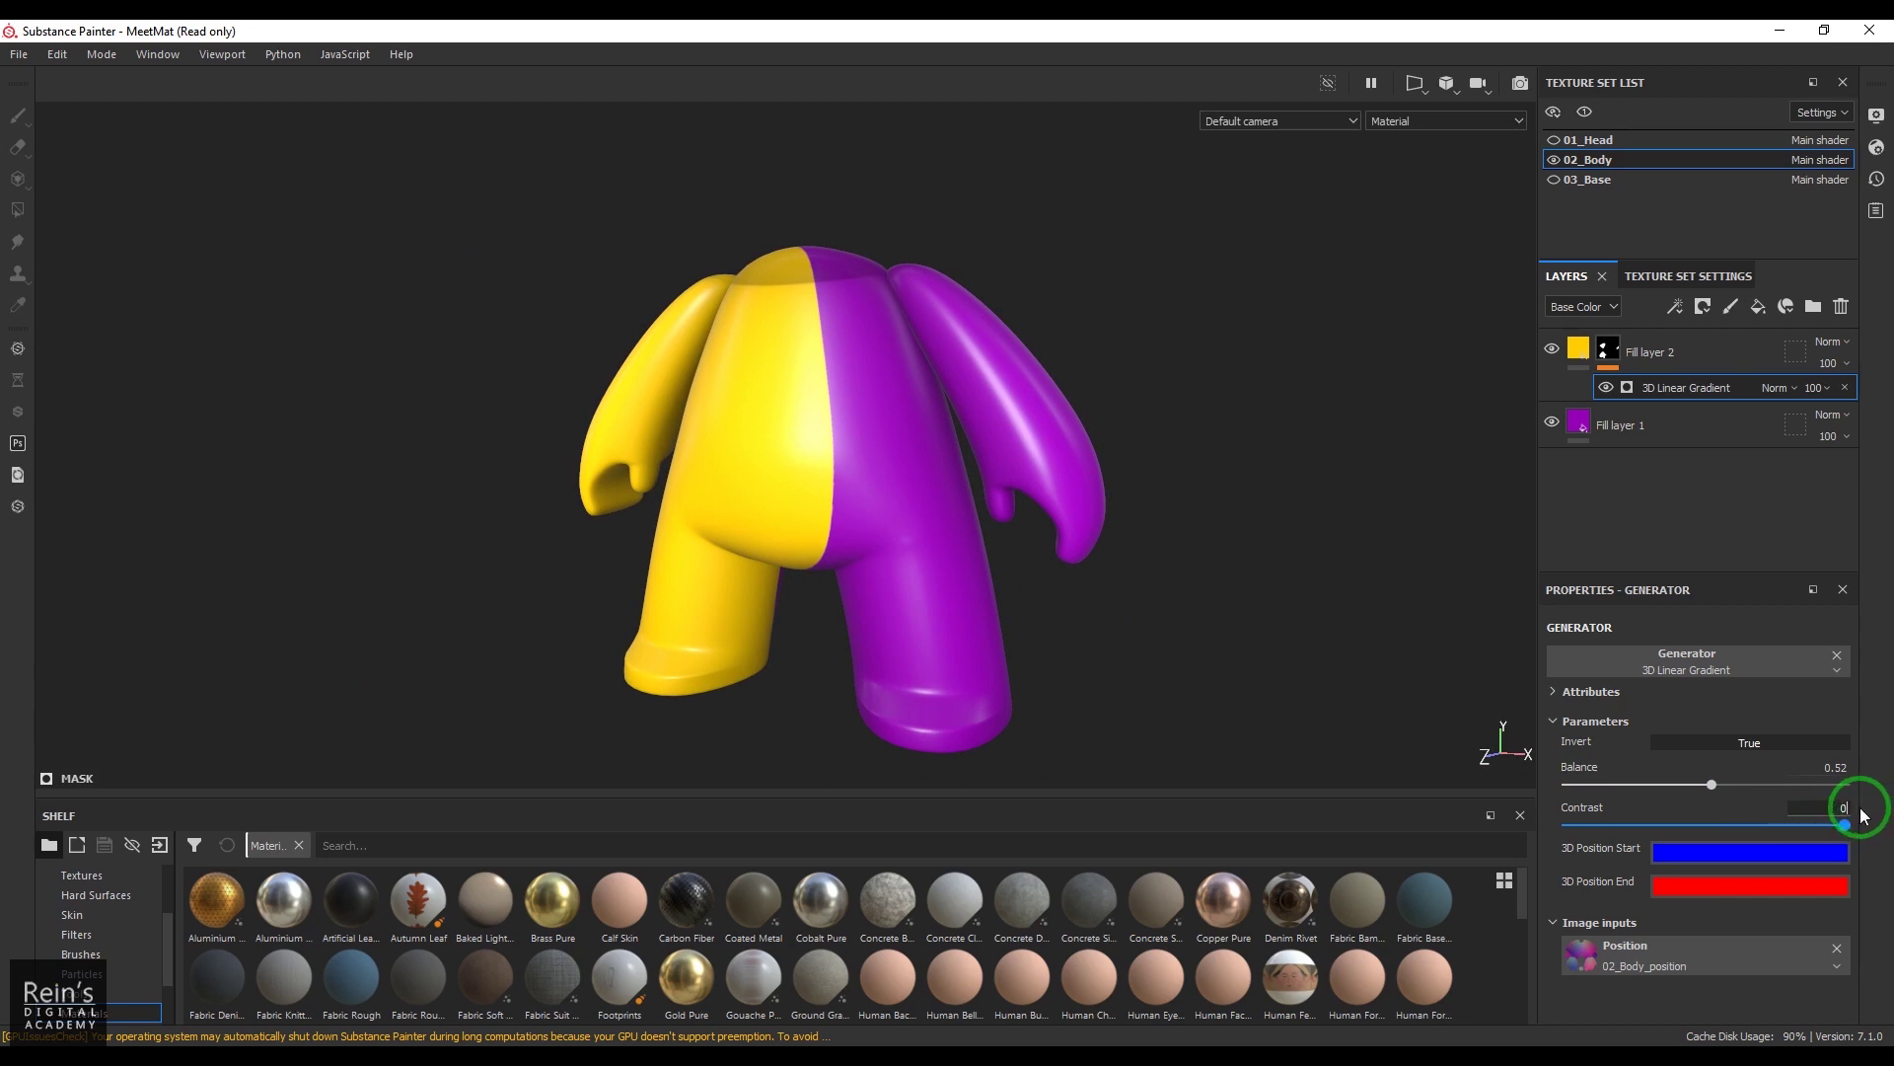
text(.5)
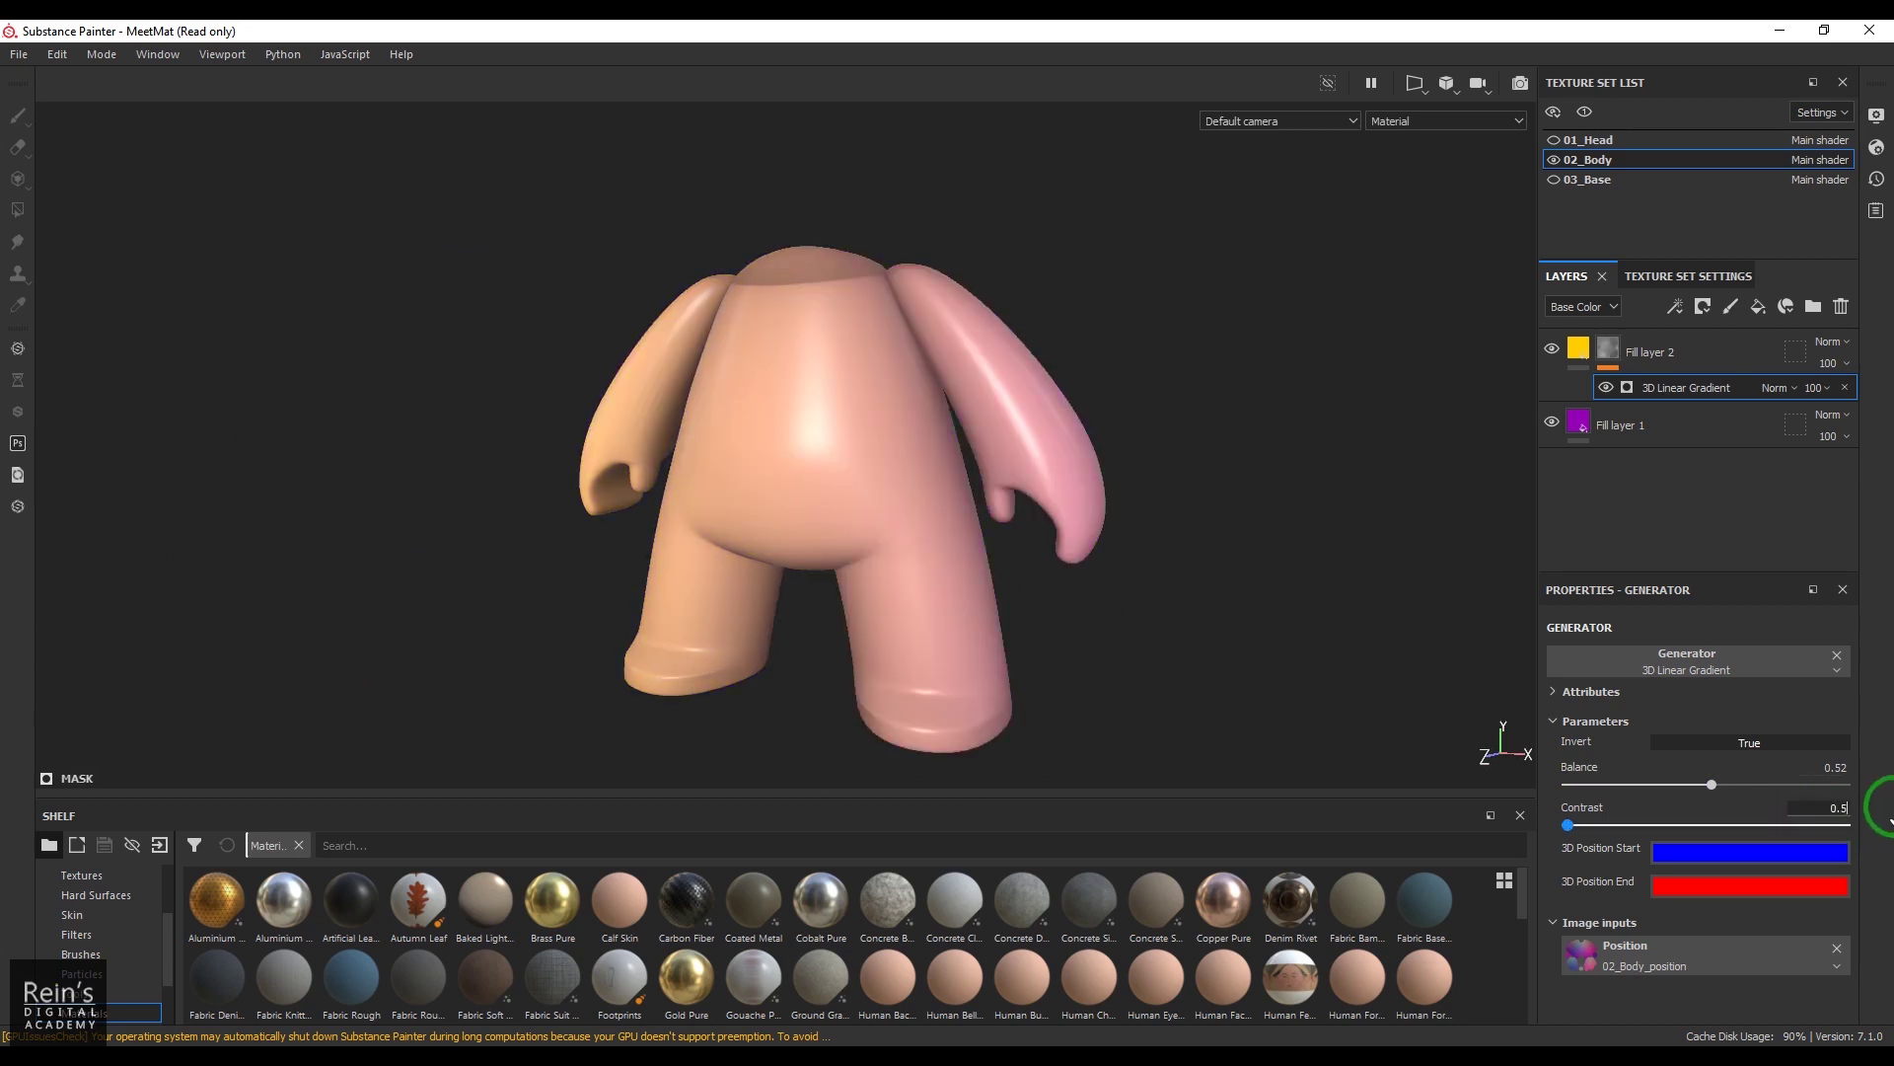
key(Return)
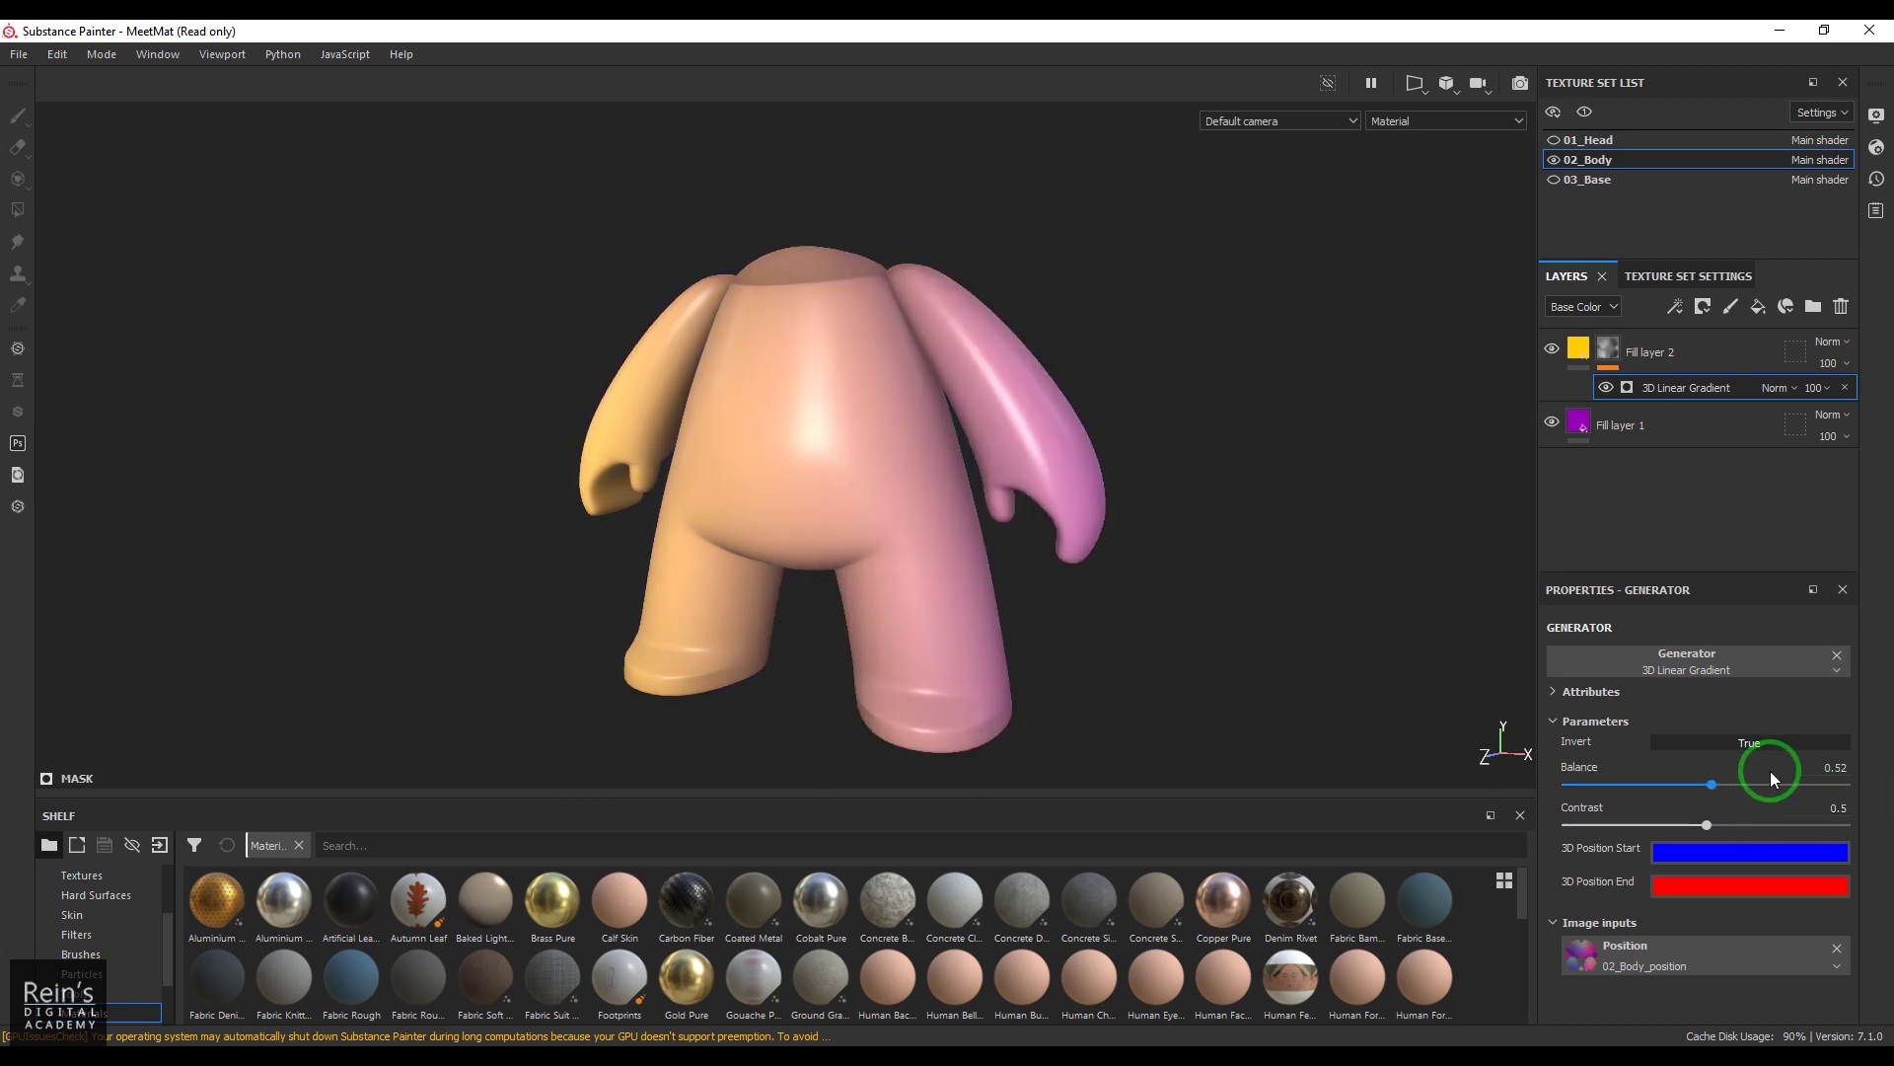
double_click(1833, 769)
key(BackSpace)
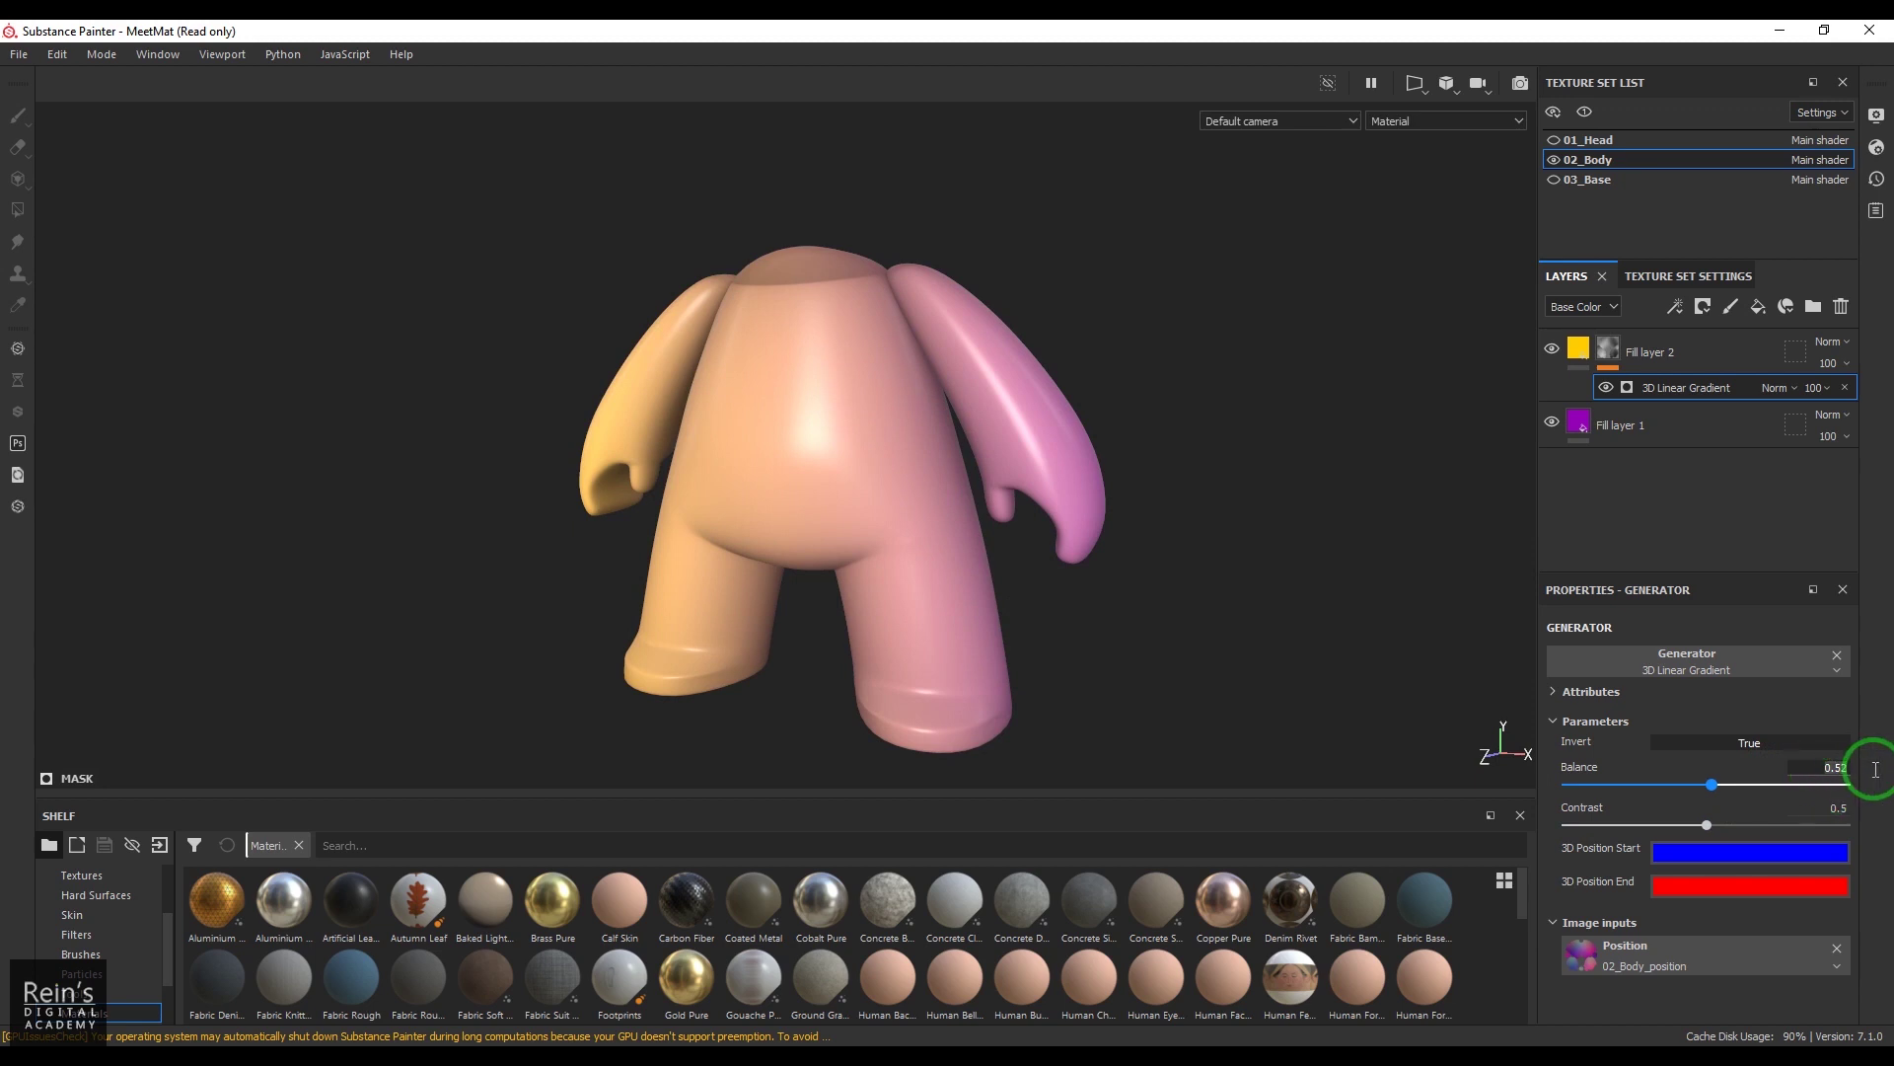
key(Tab)
text(0)
key(Return)
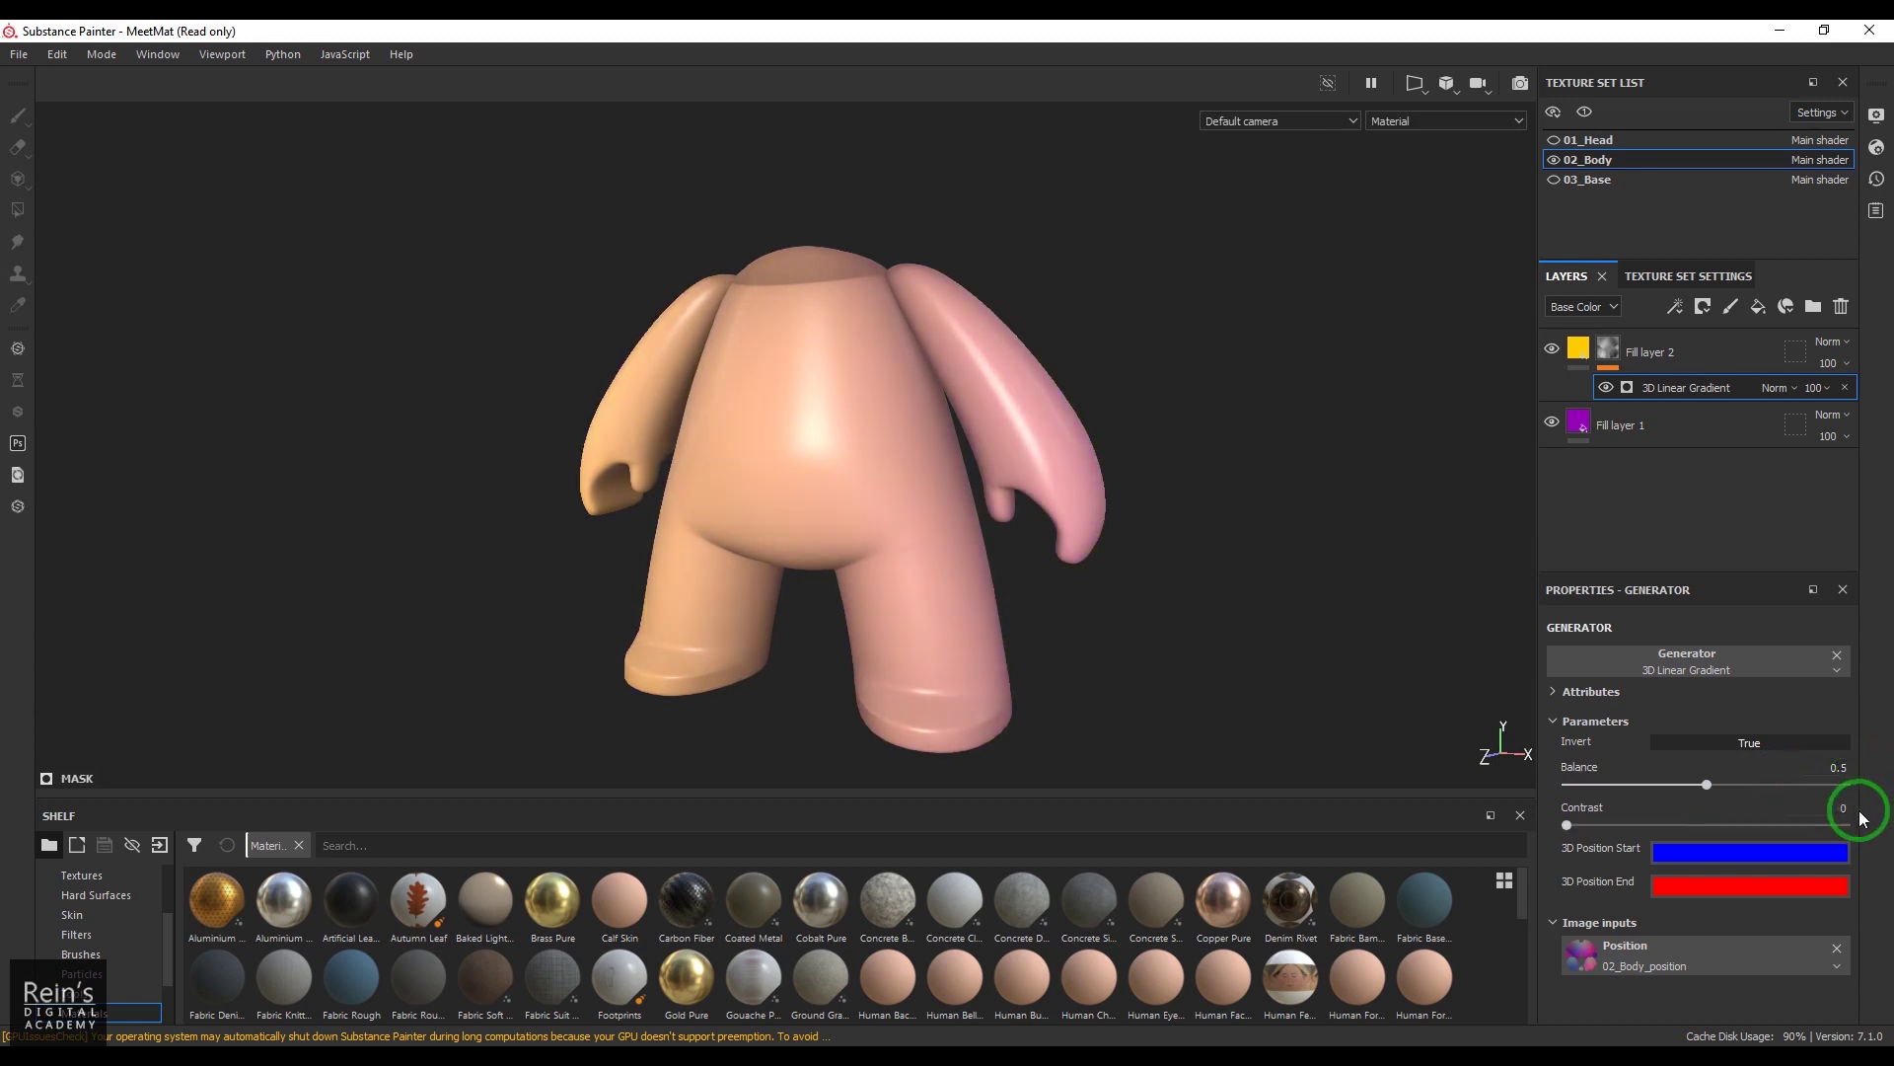
alt+drag(1046, 636, 1097, 614)
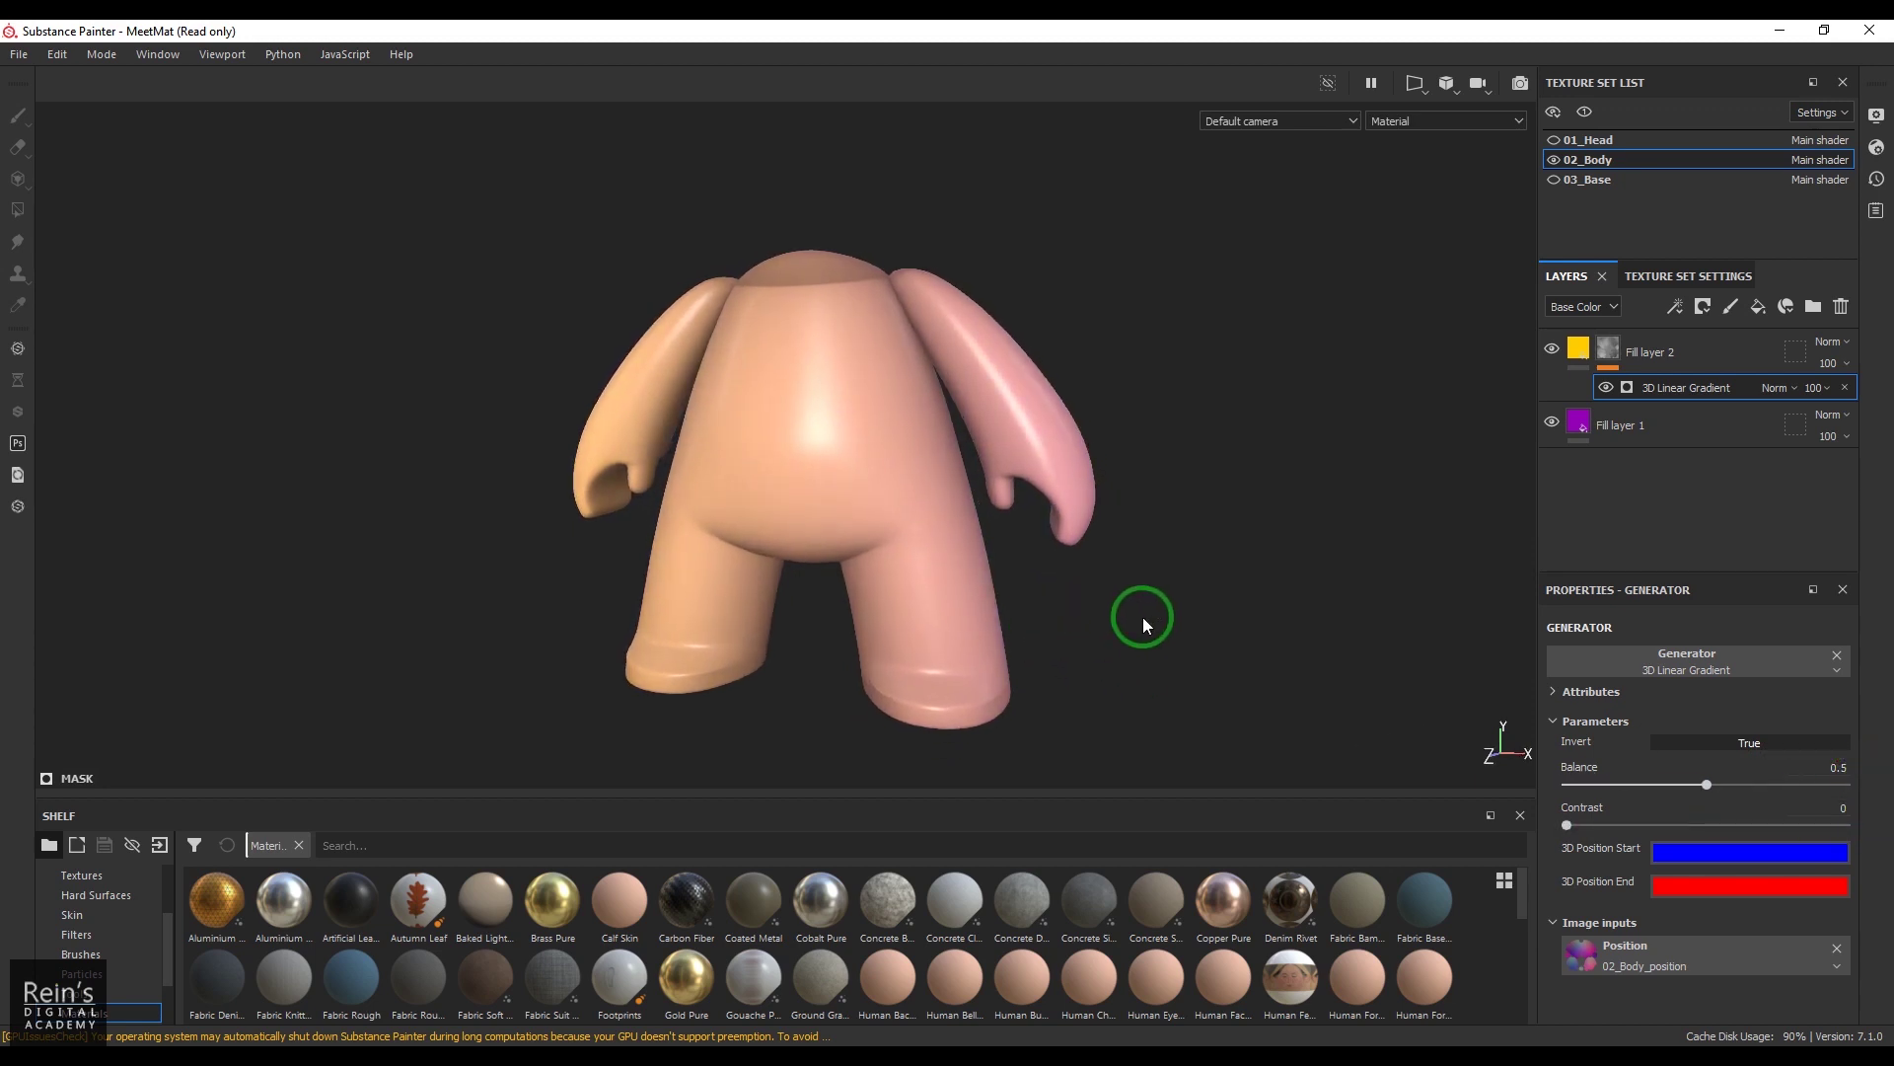
- Show the baked Position mesh map in the viewport and check the Texture Set's Bake Mesh Maps
click(1413, 120)
scroll(1430, 187, down, 3)
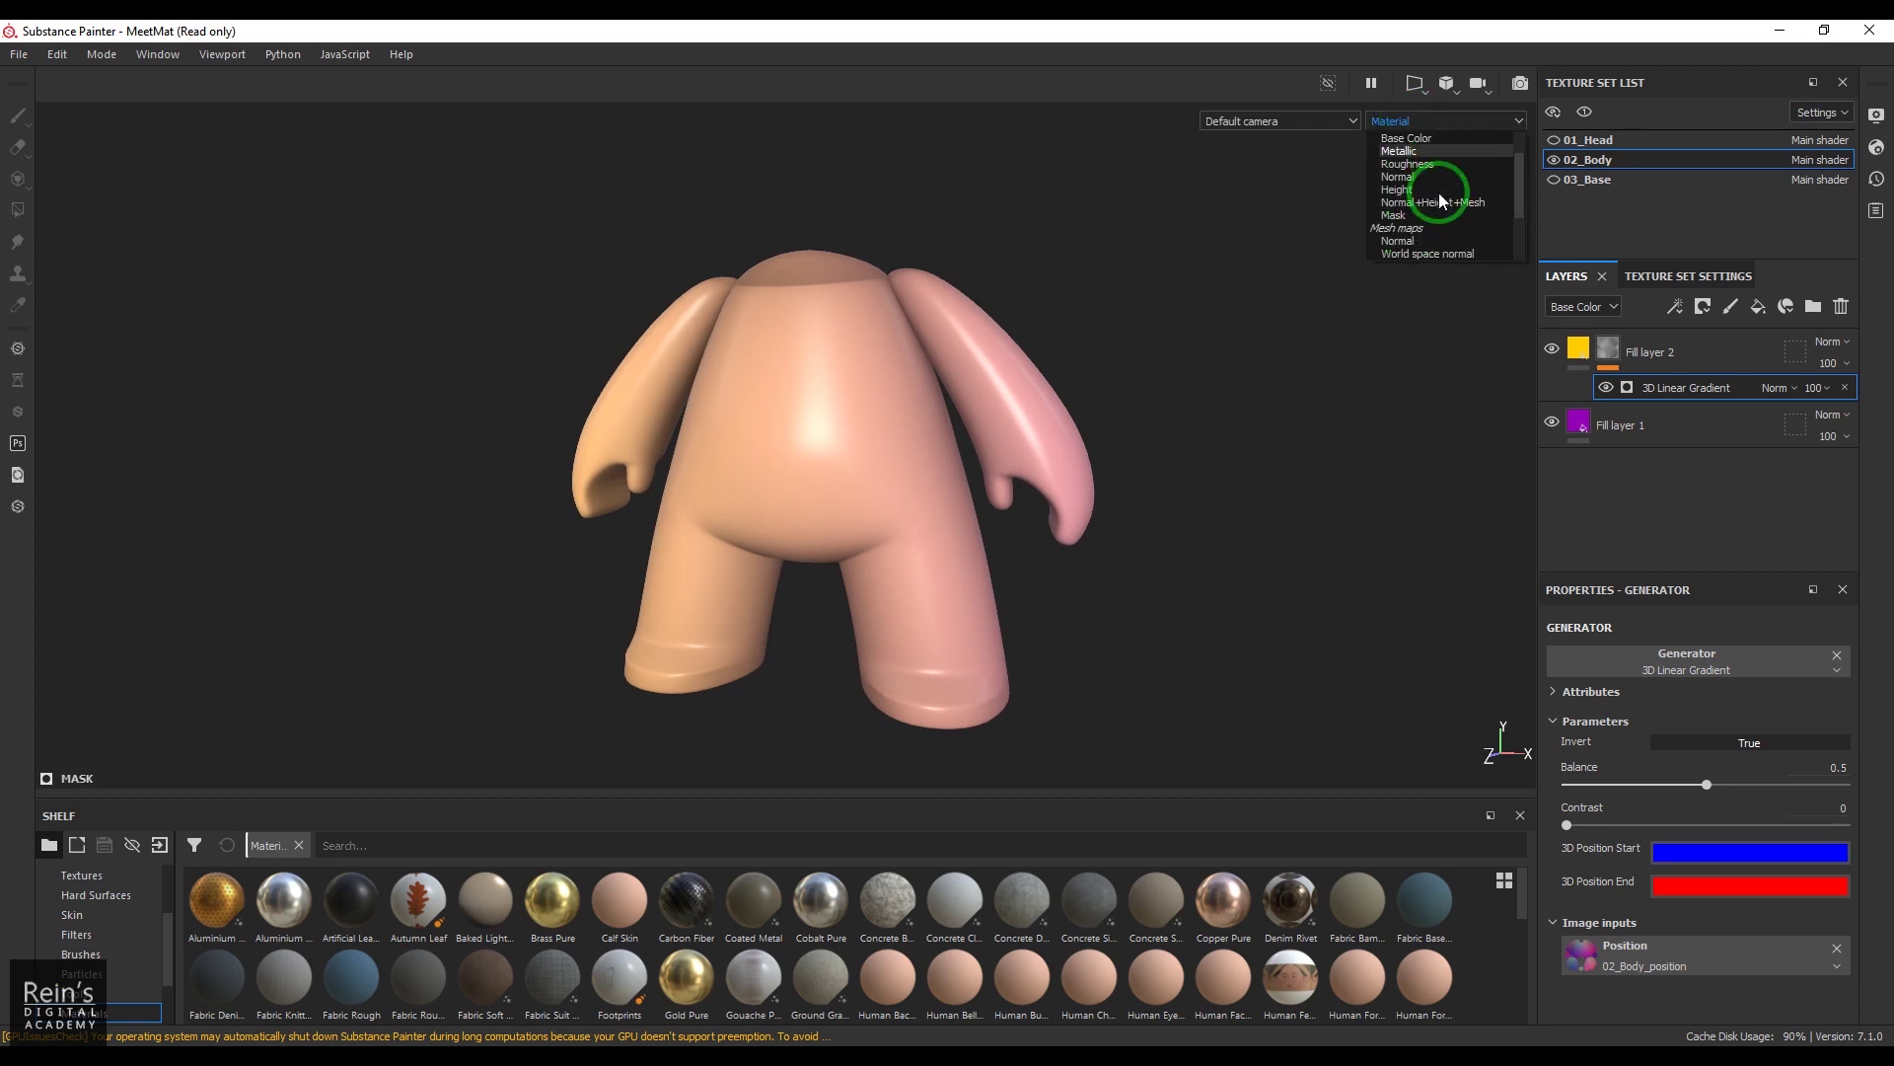
click(1436, 228)
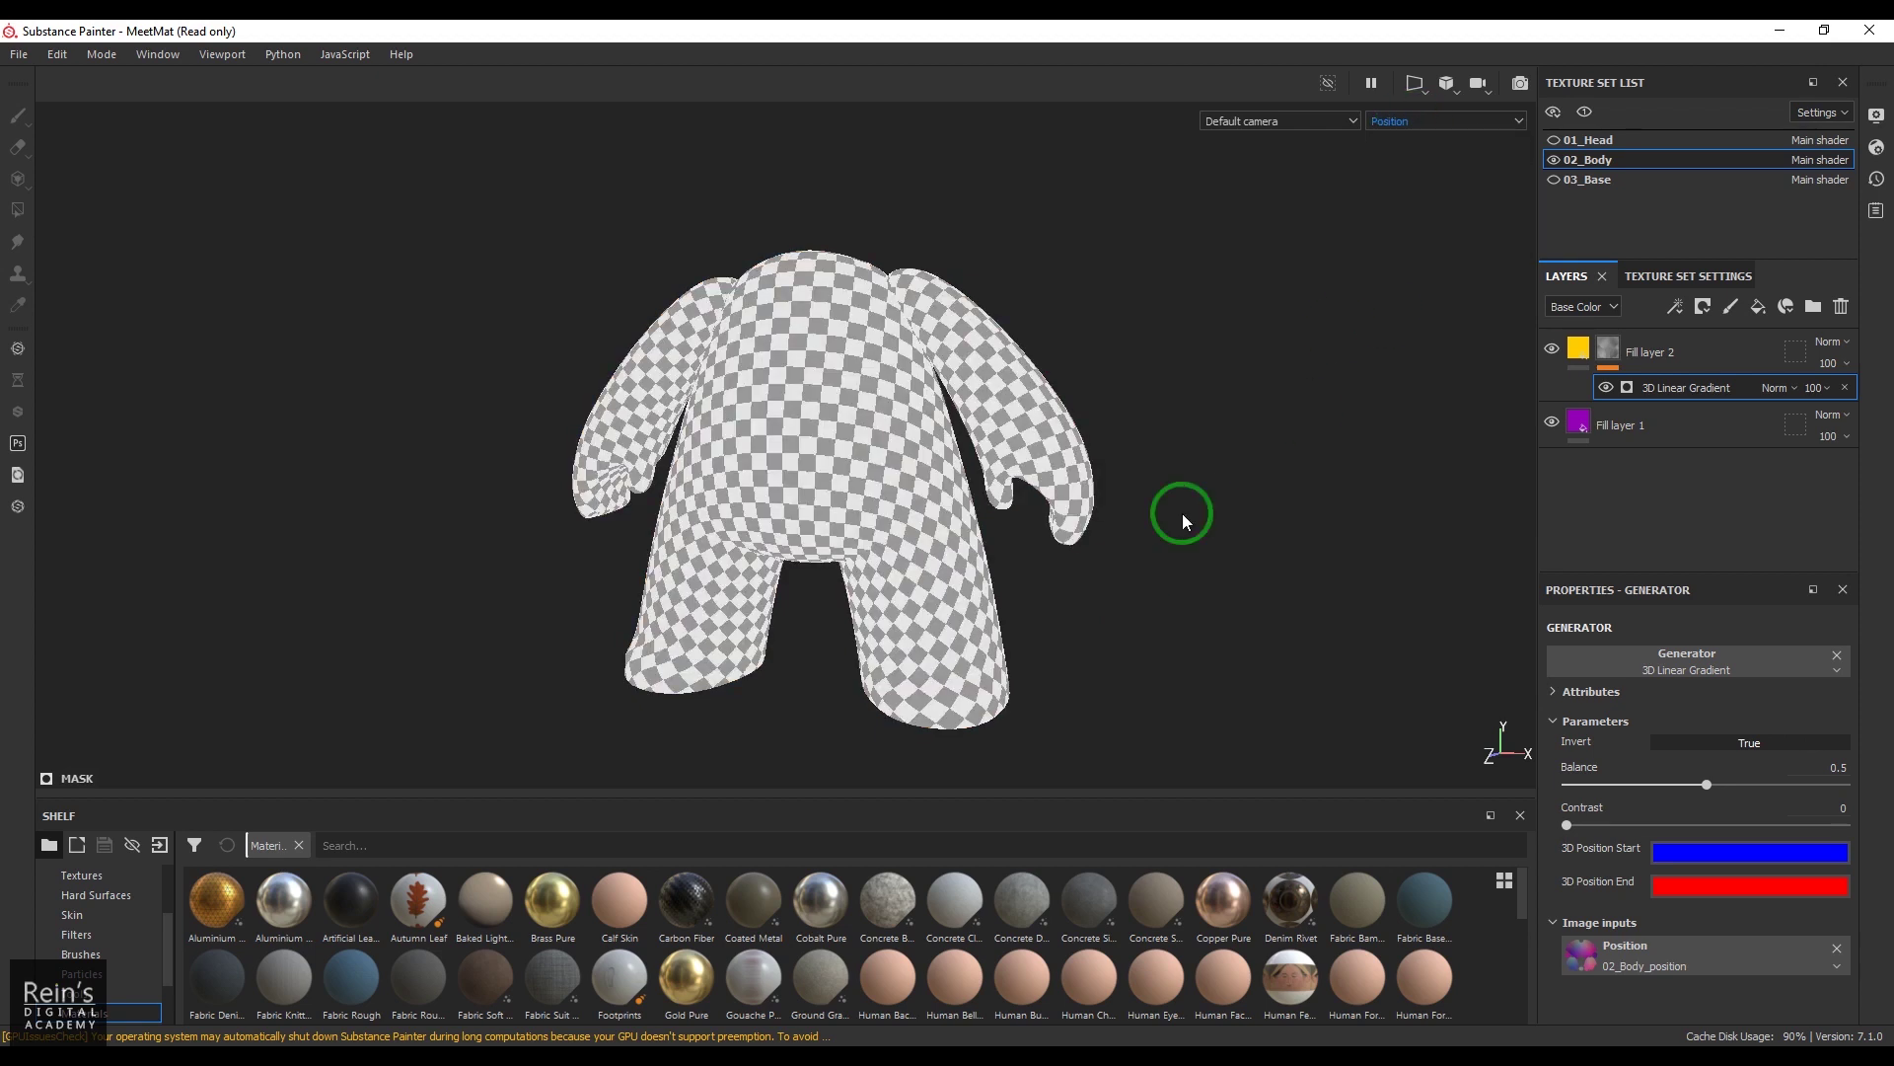
alt+drag(1205, 529, 1074, 614)
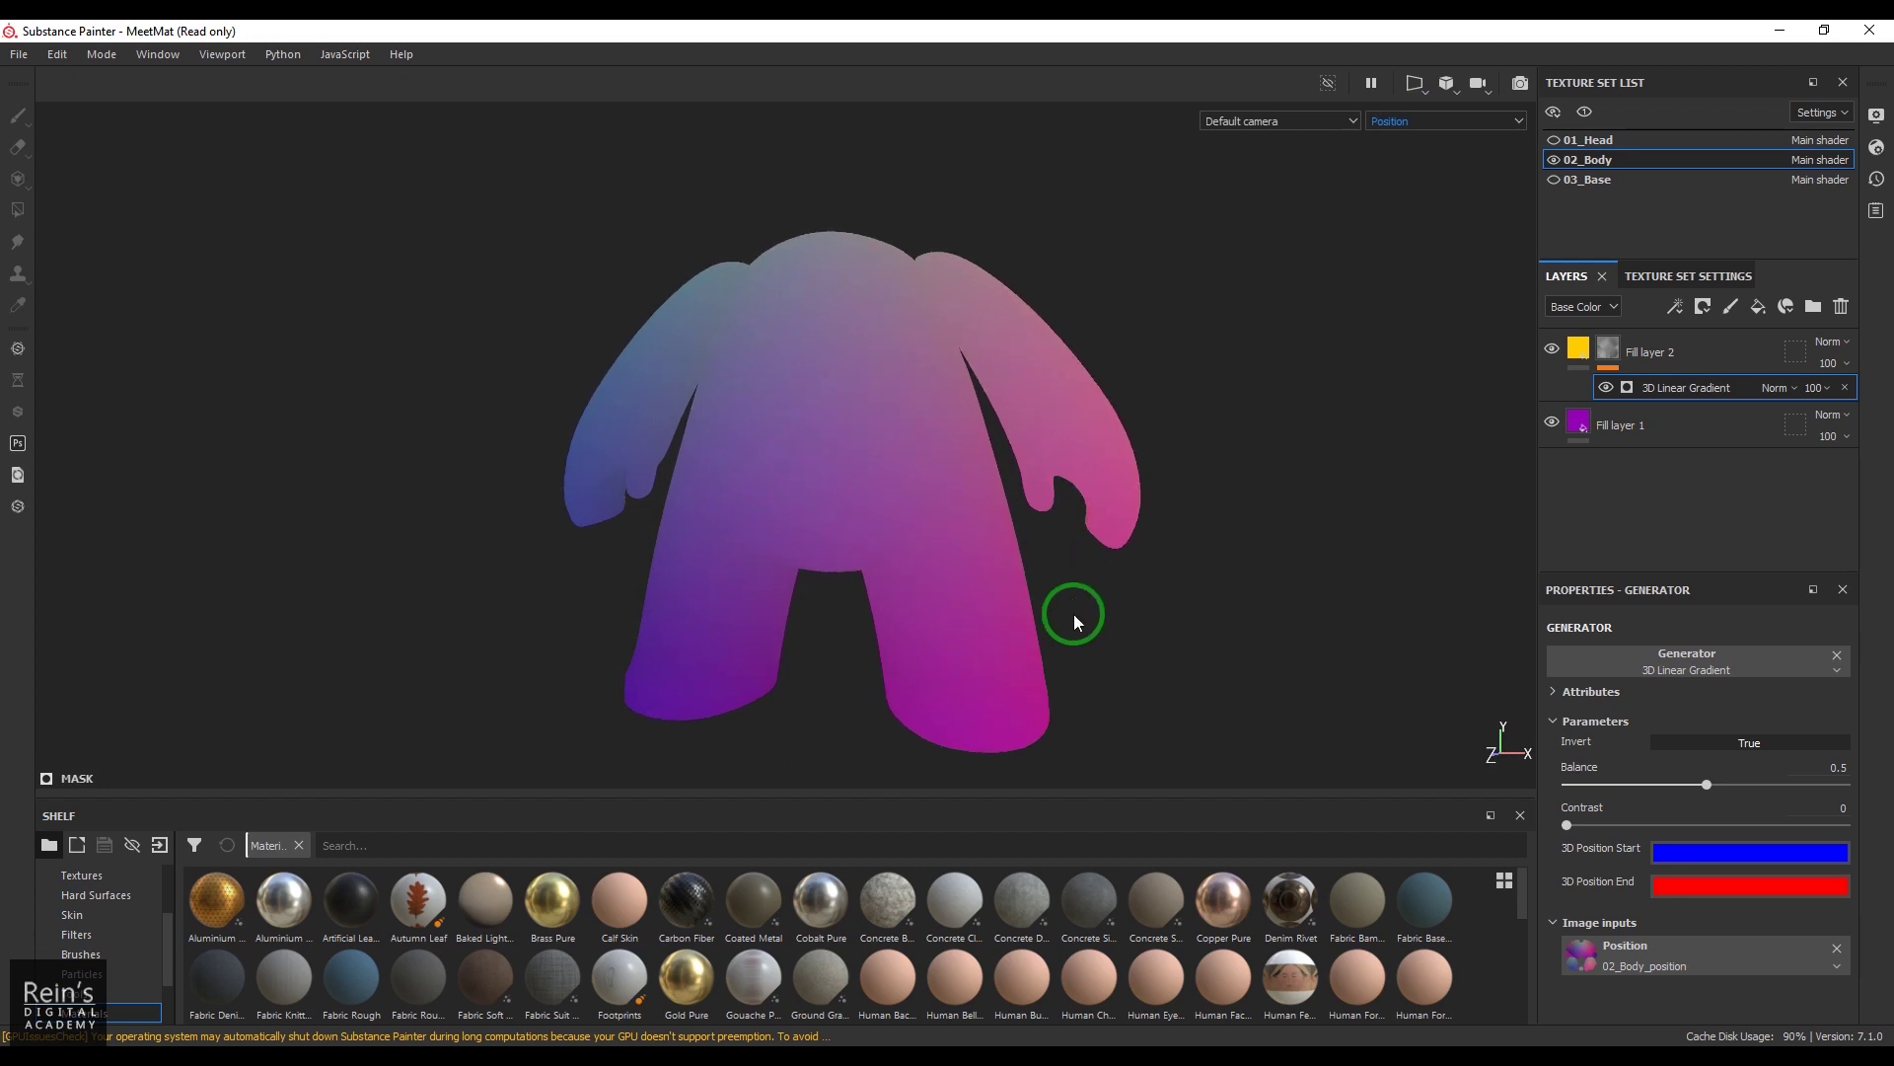
click(1714, 280)
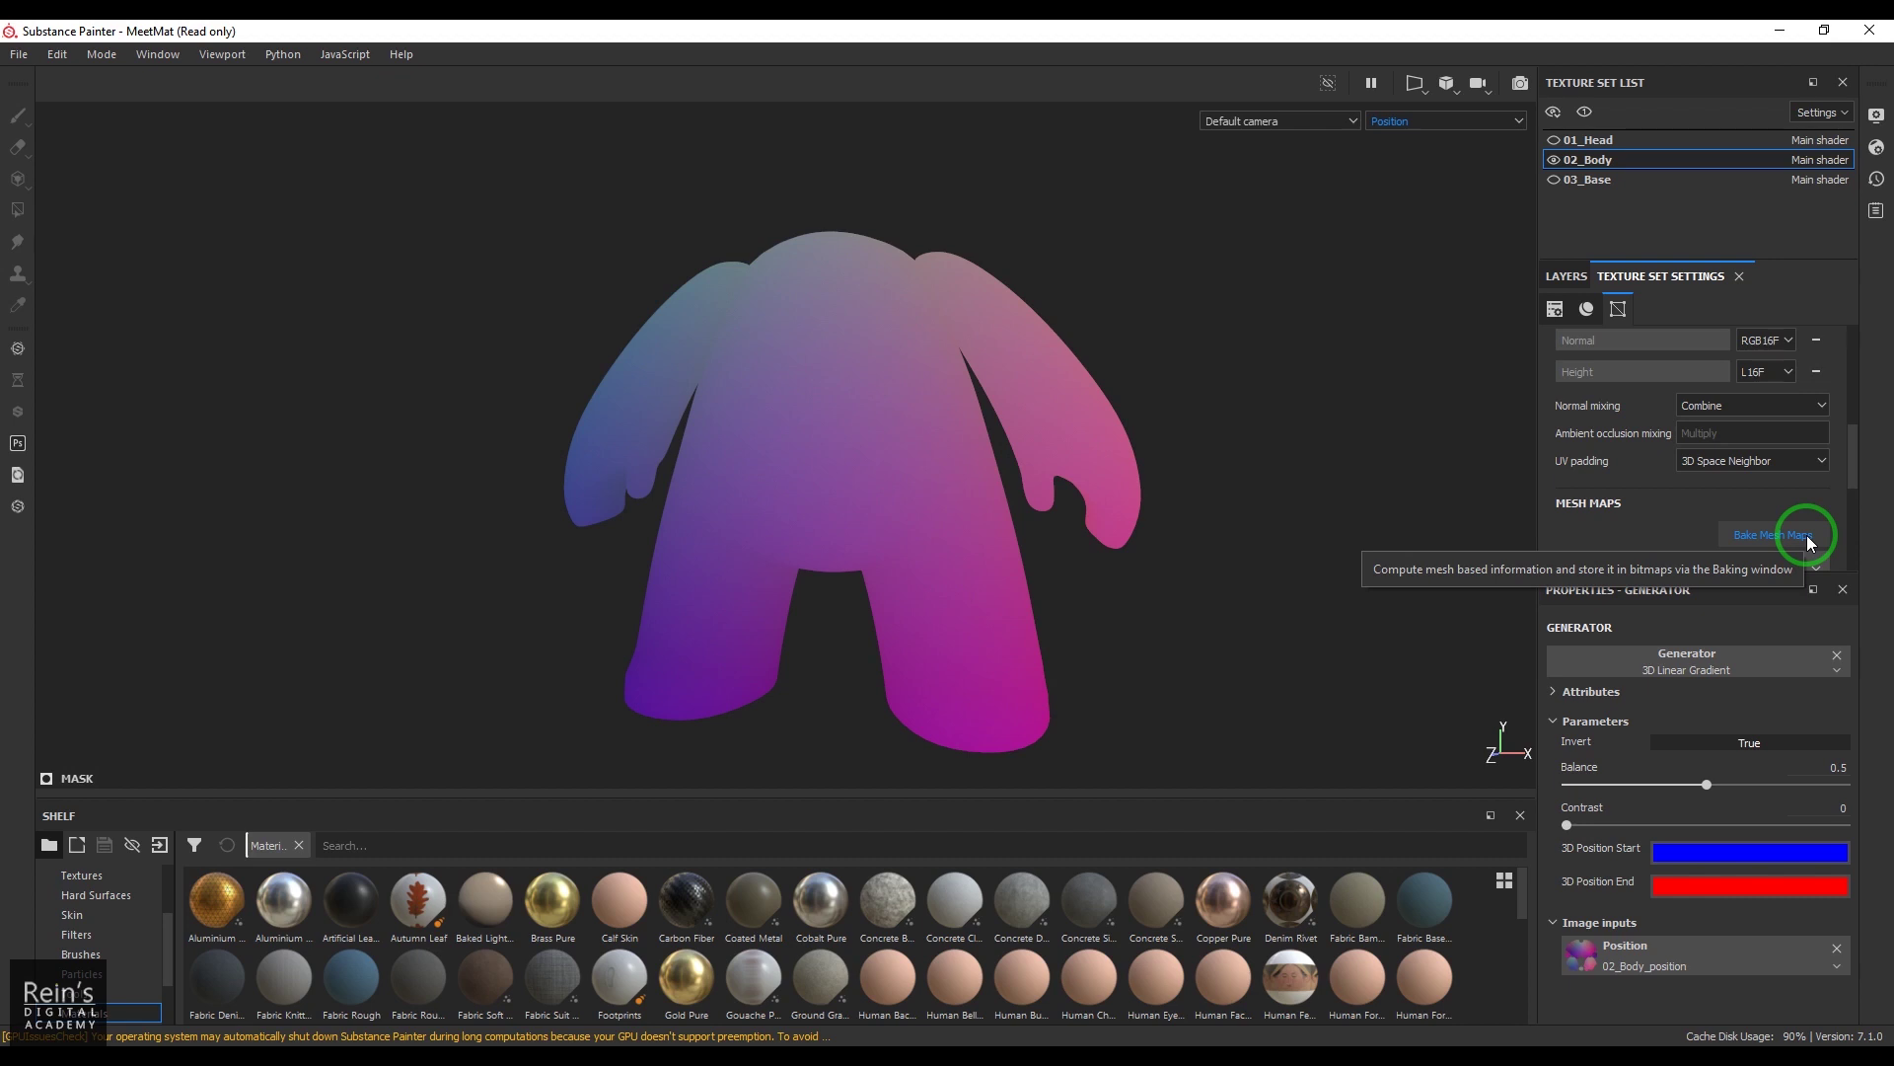
click(1565, 276)
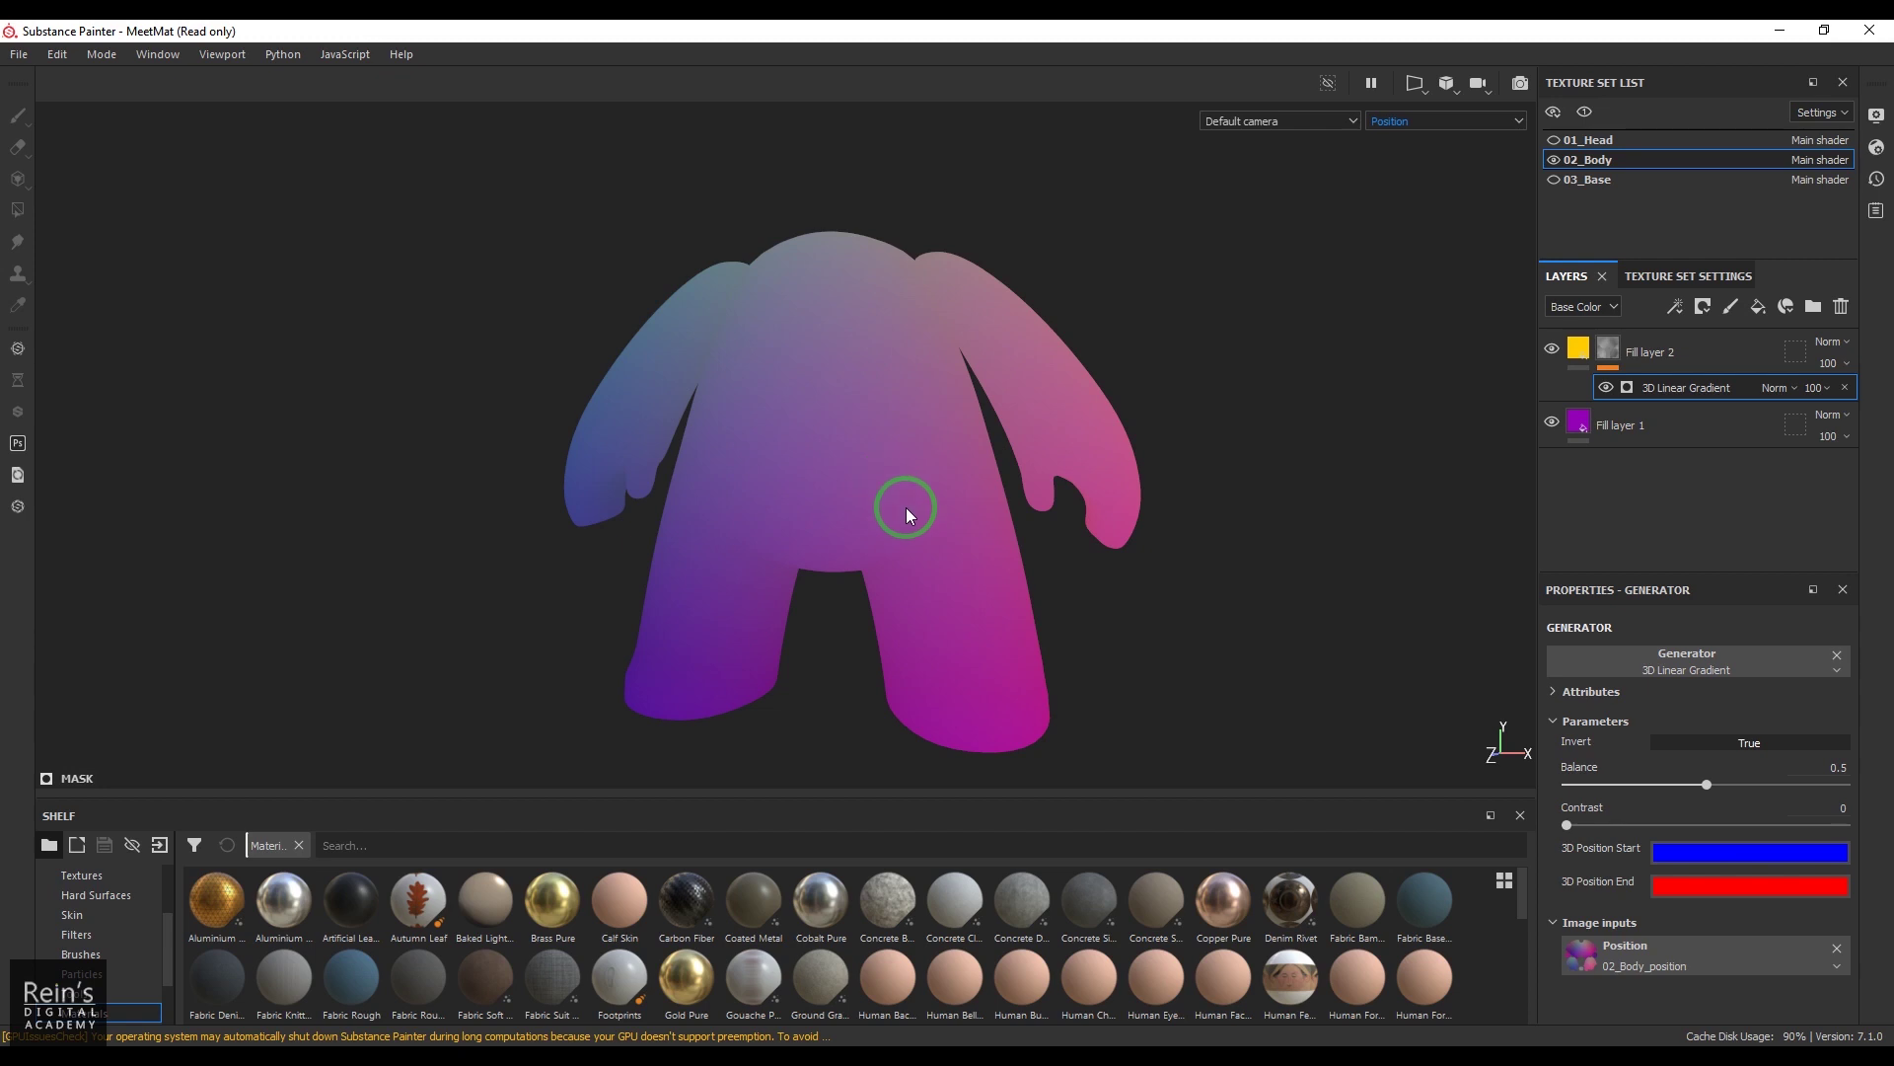
alt+drag(1240, 524, 1028, 684)
click(1759, 863)
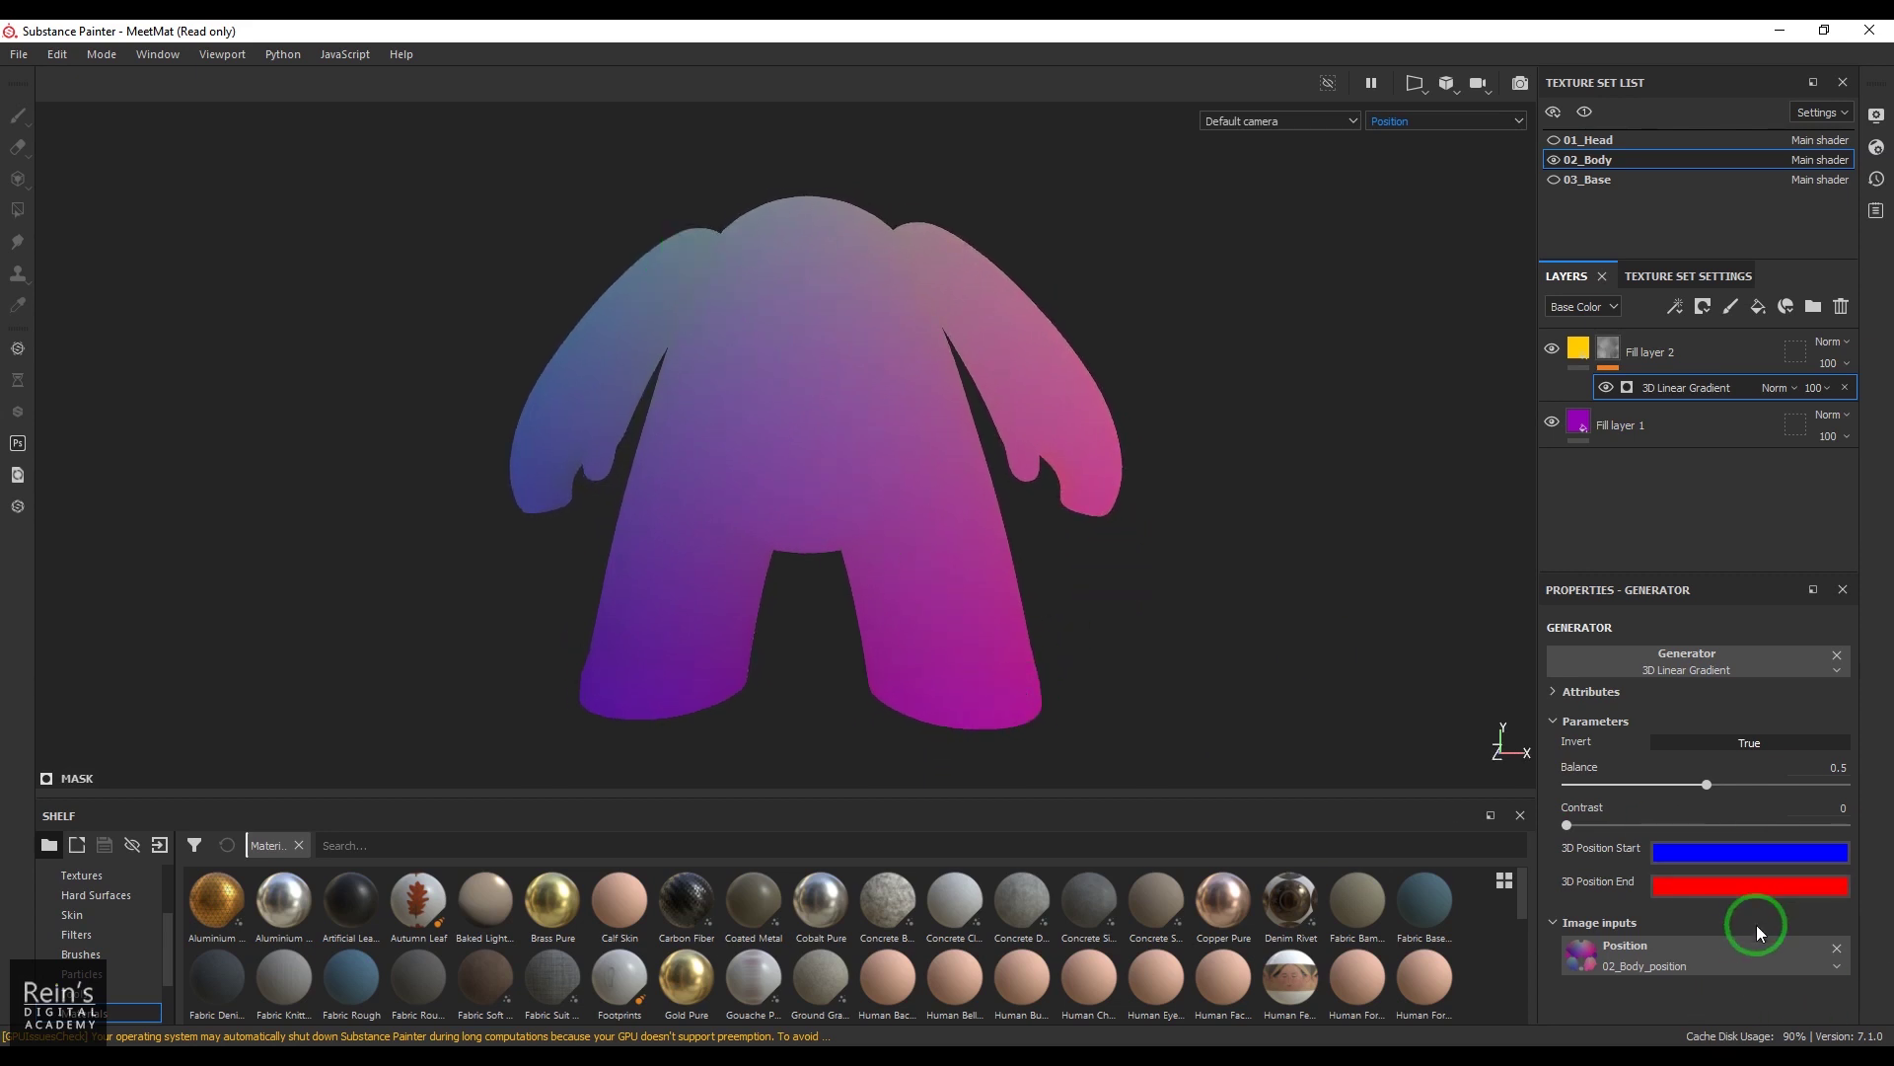
- Sample magenta from the position map as the gradient's start position colour
click(1725, 855)
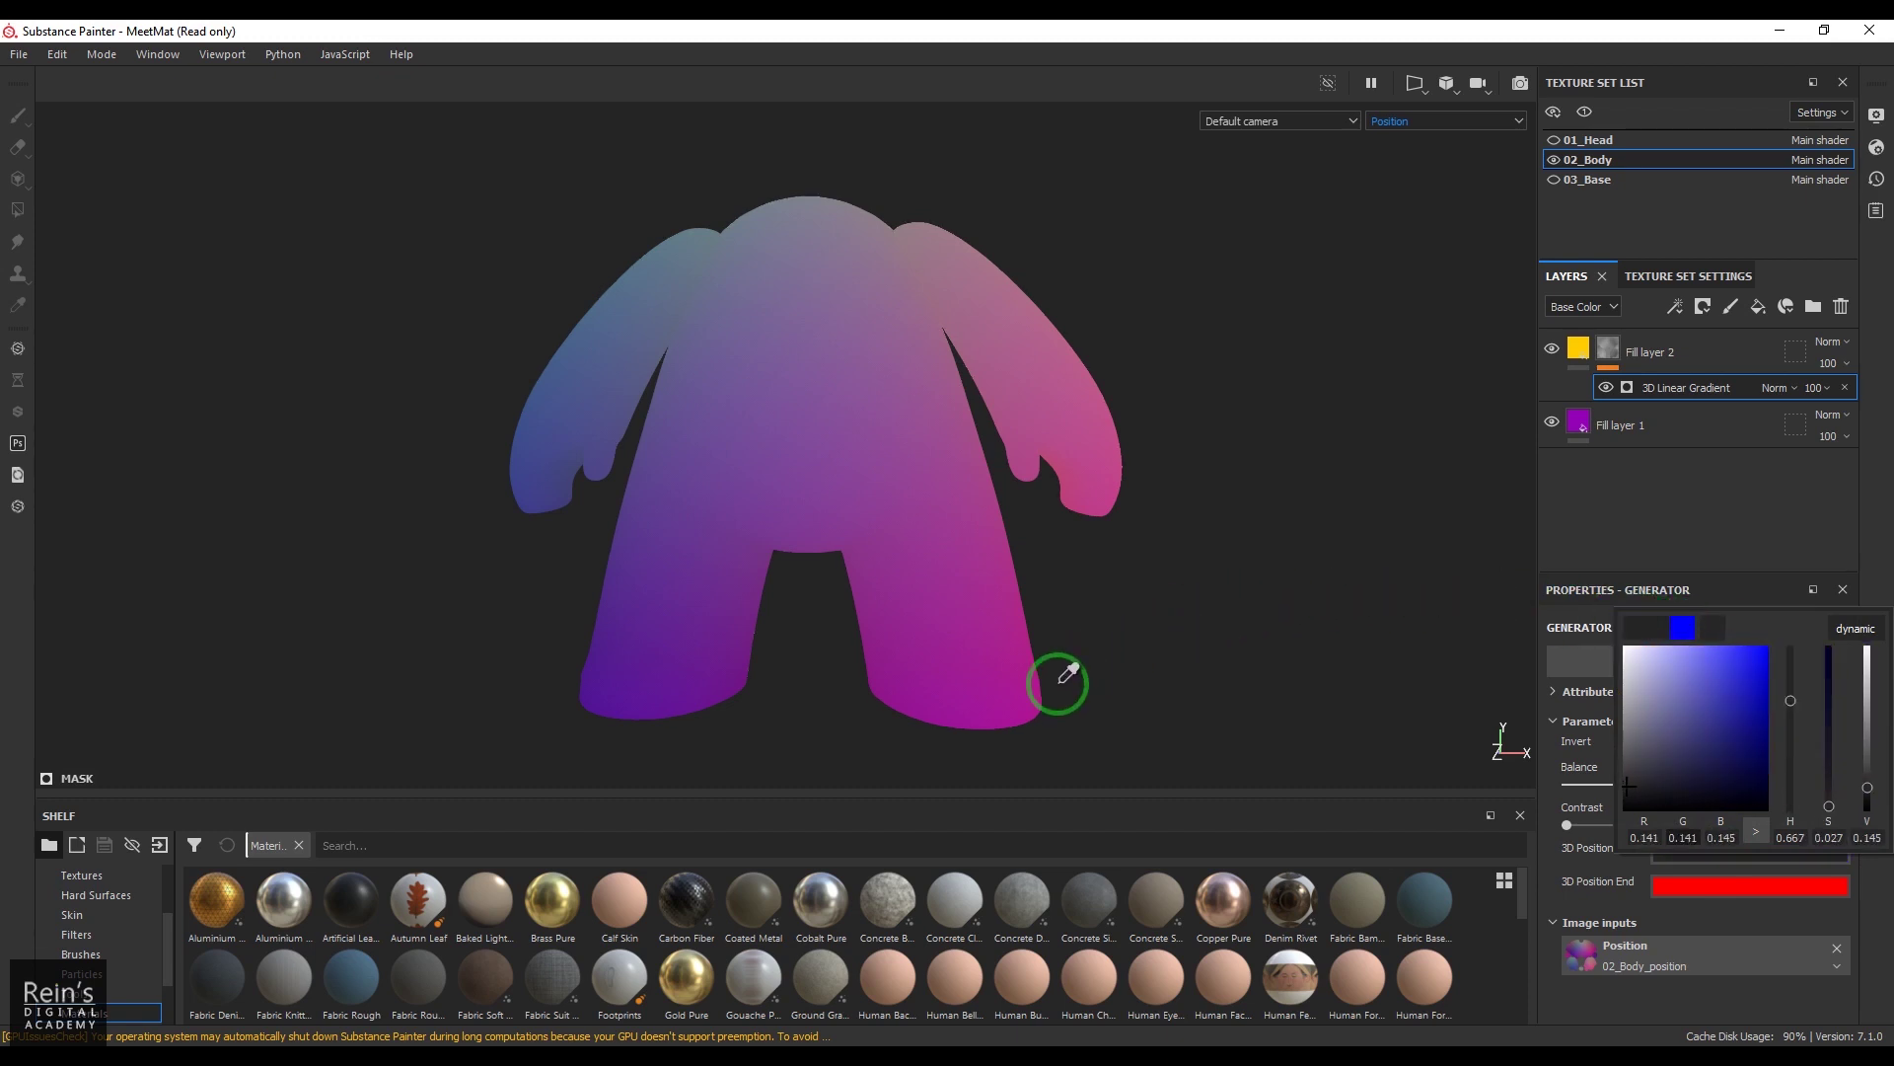
click(1033, 700)
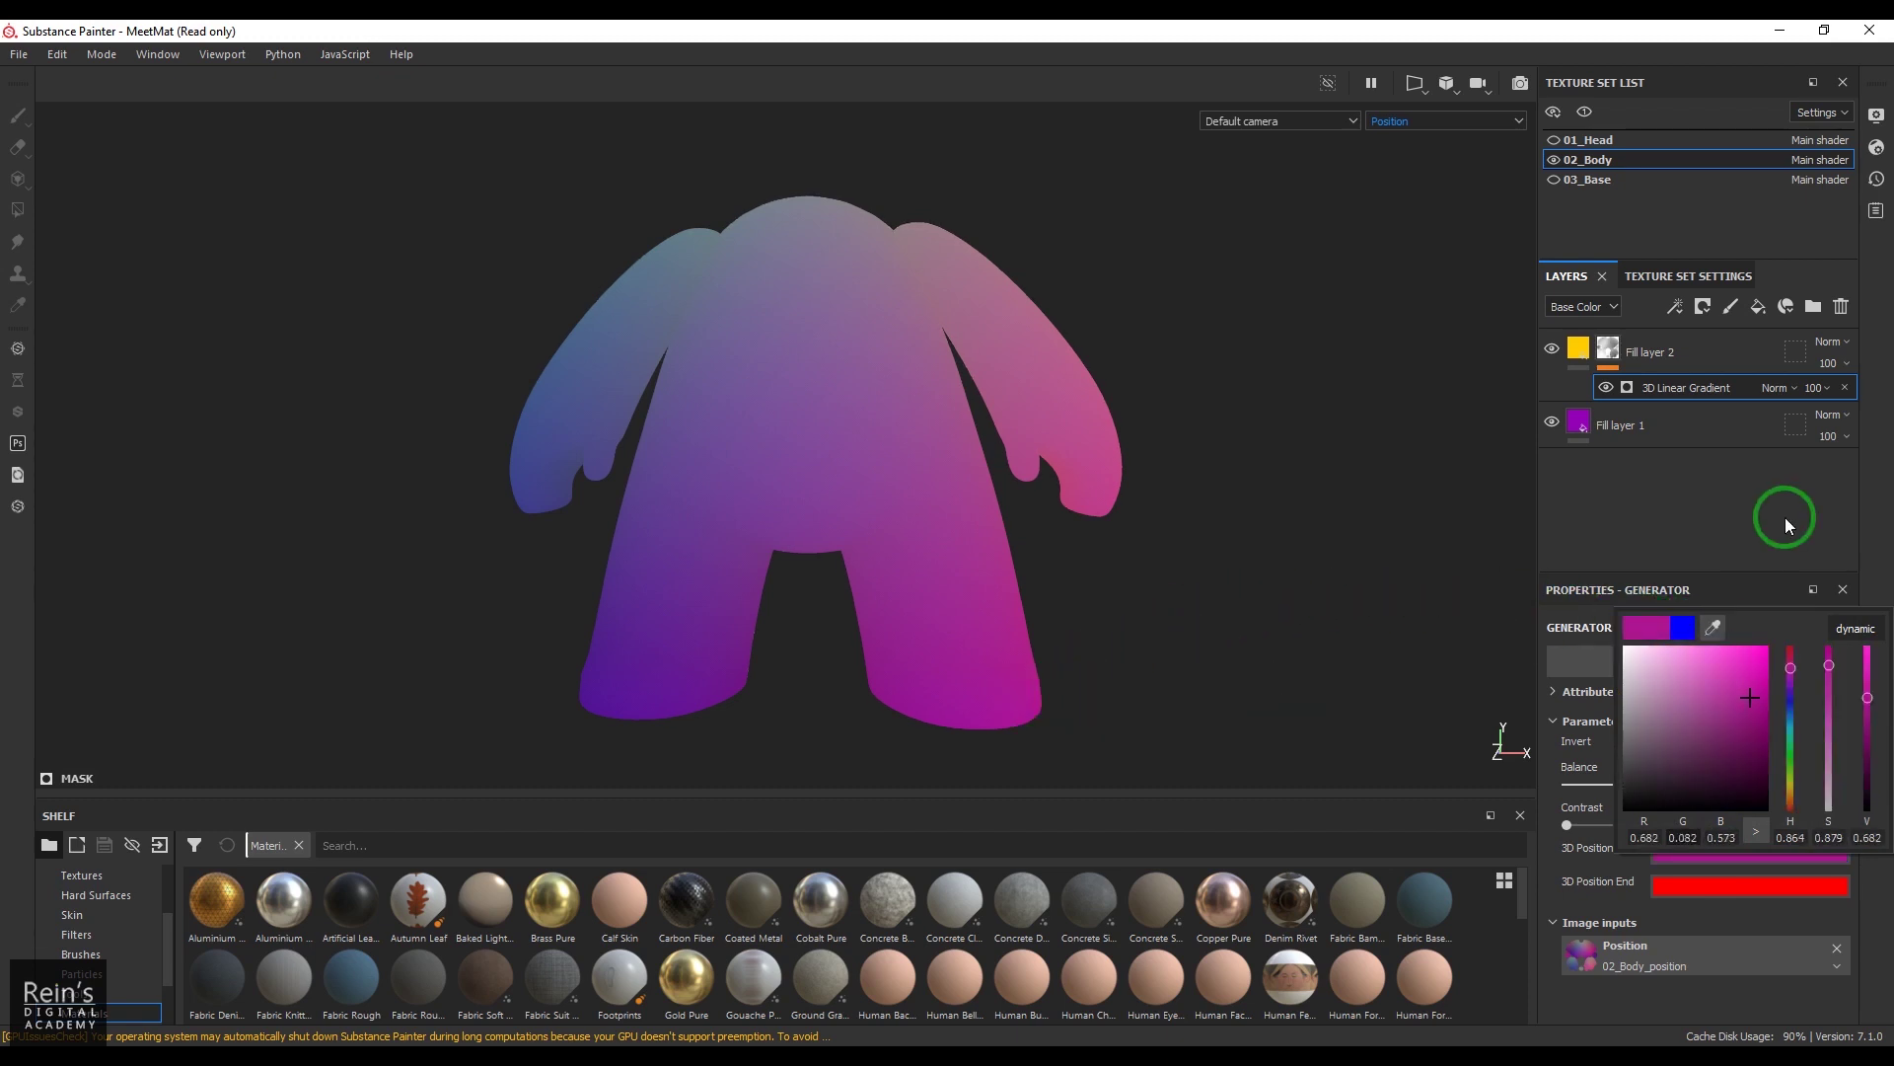
click(1881, 508)
click(1742, 891)
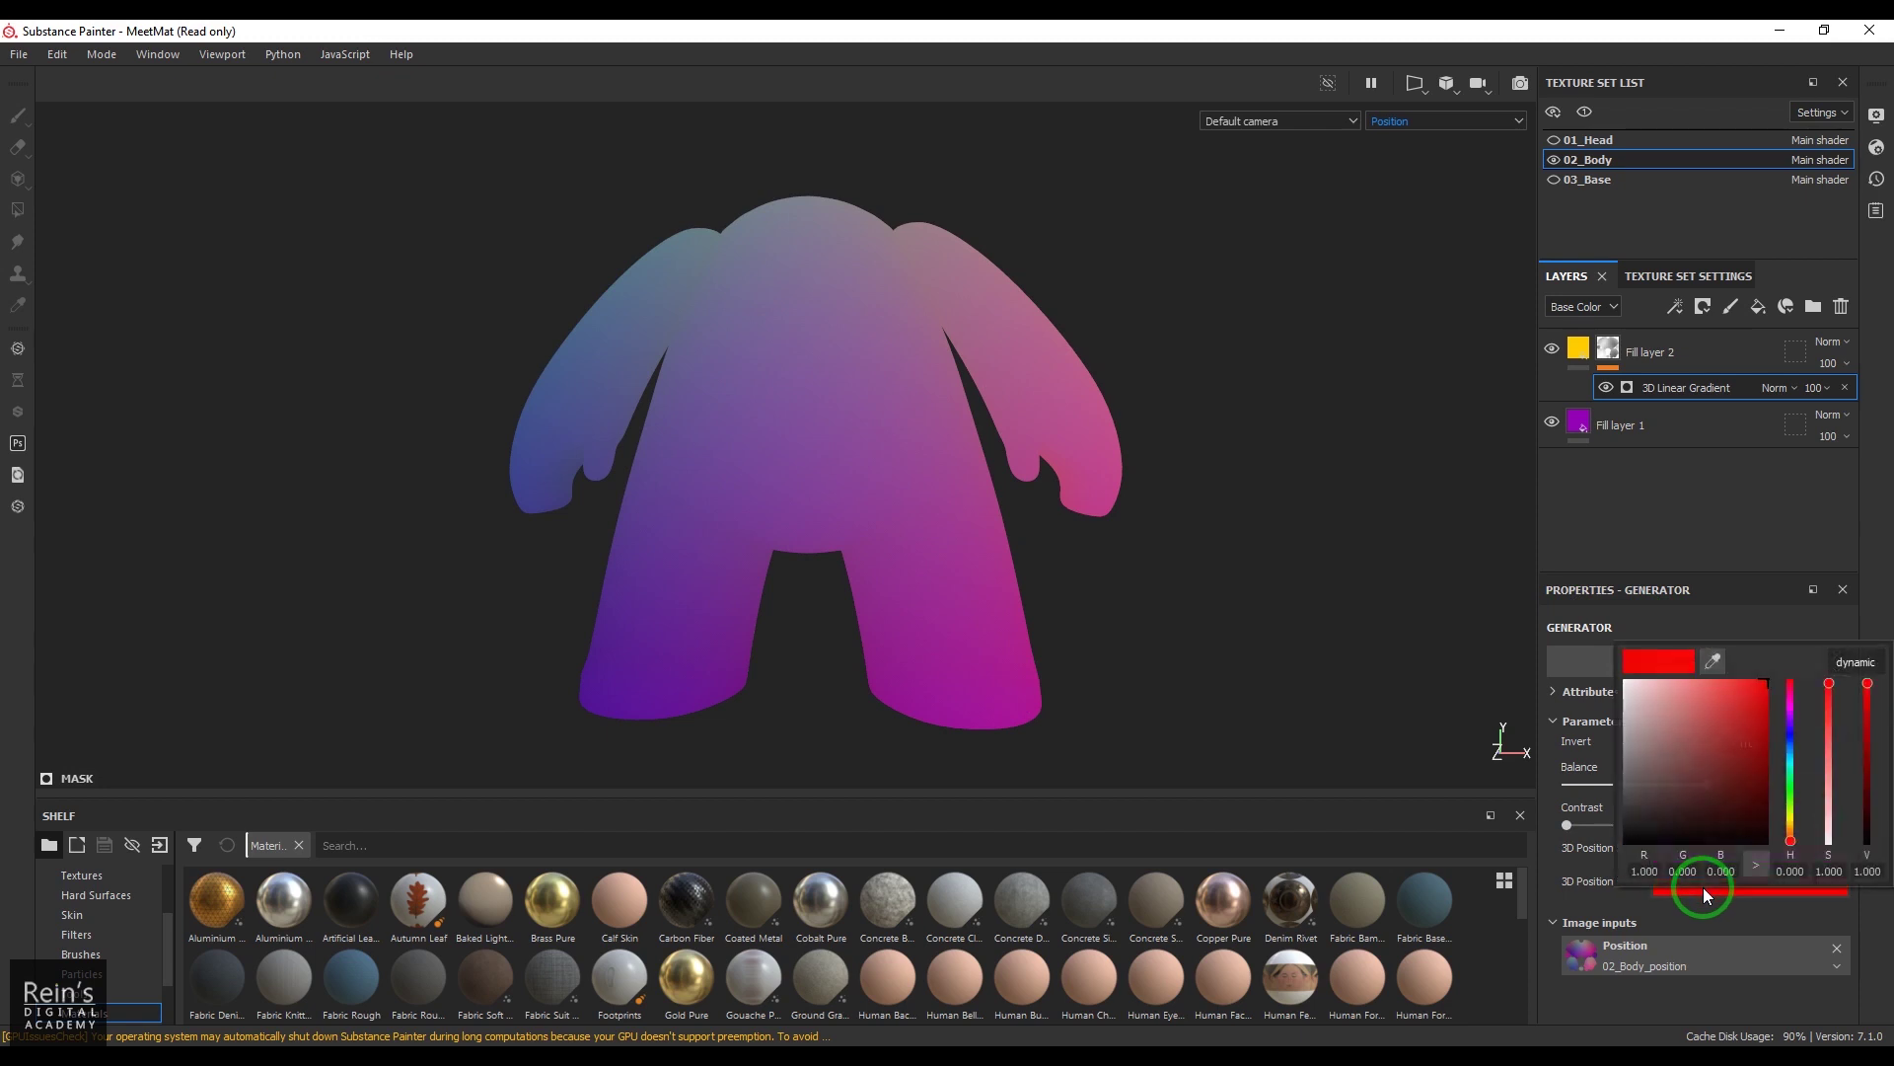
- Sample the blue-grey at the top of the head as the gradient's end position colour
click(1736, 696)
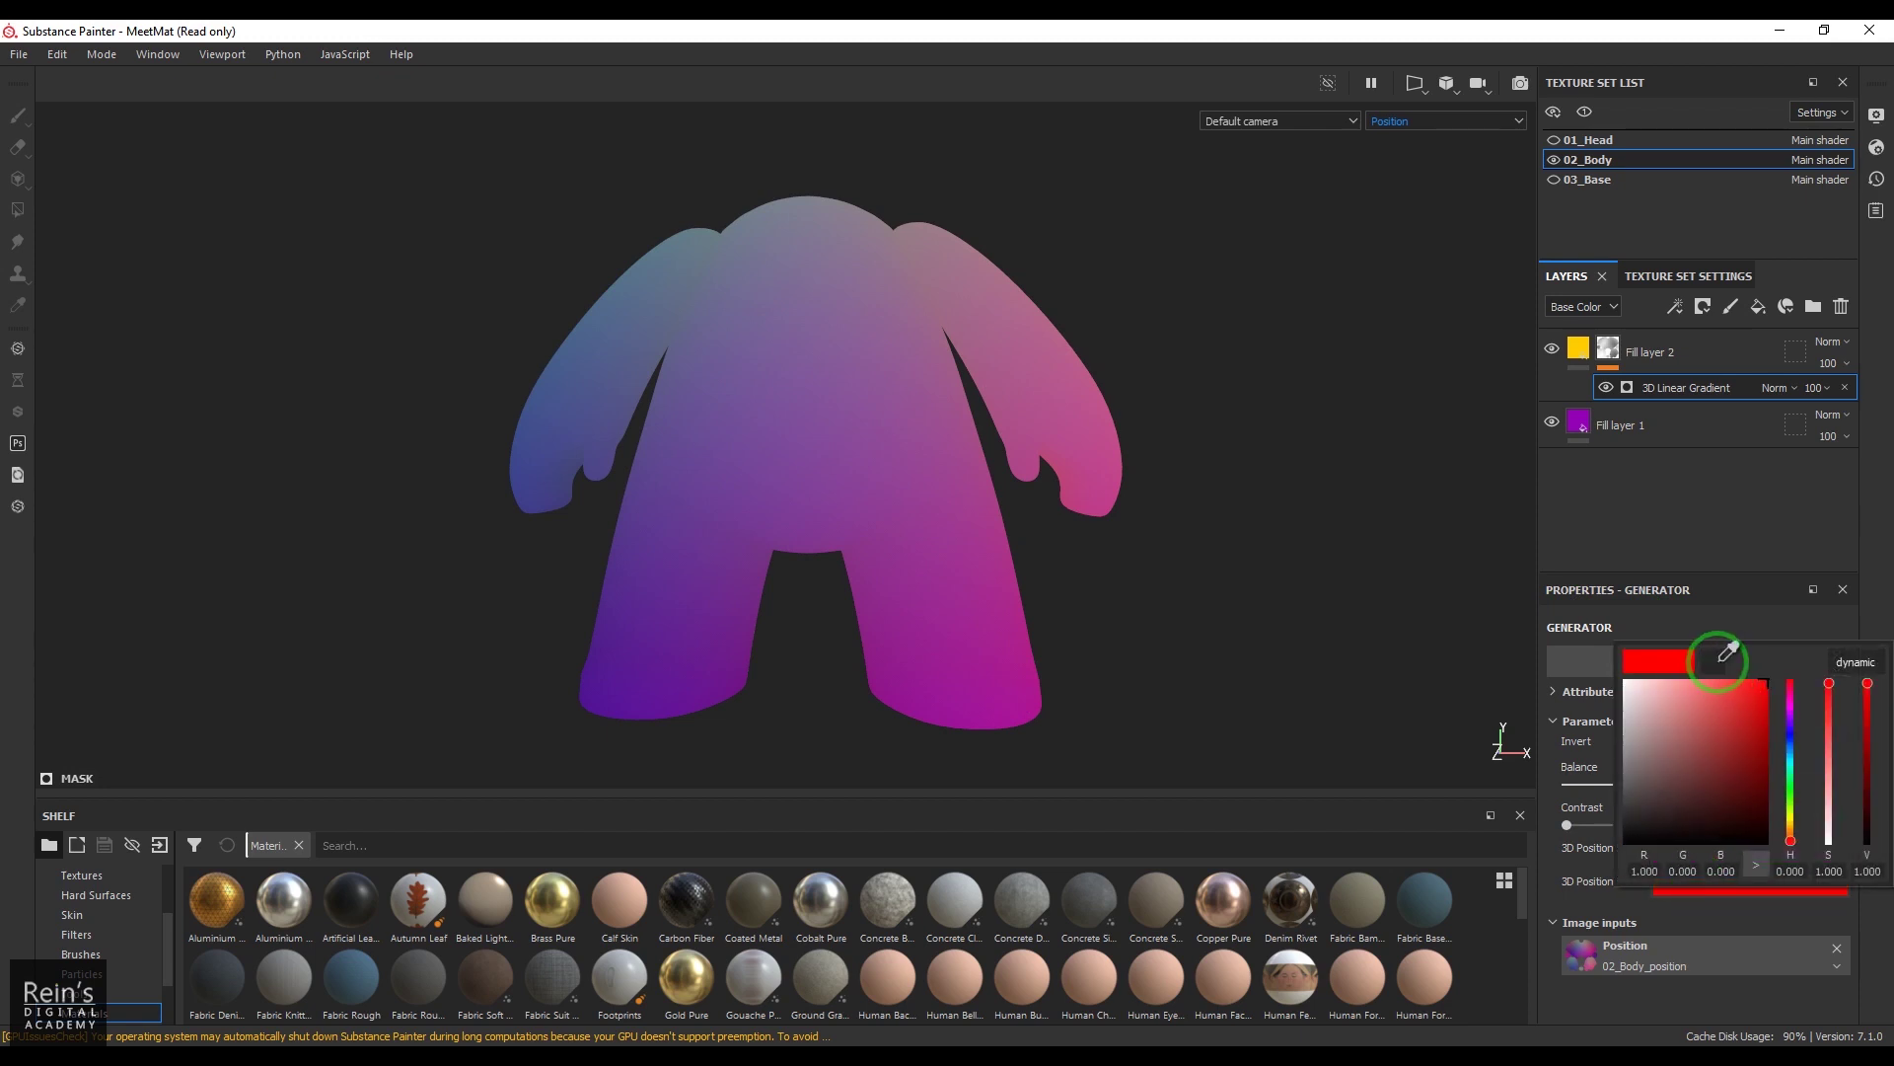
click(1727, 651)
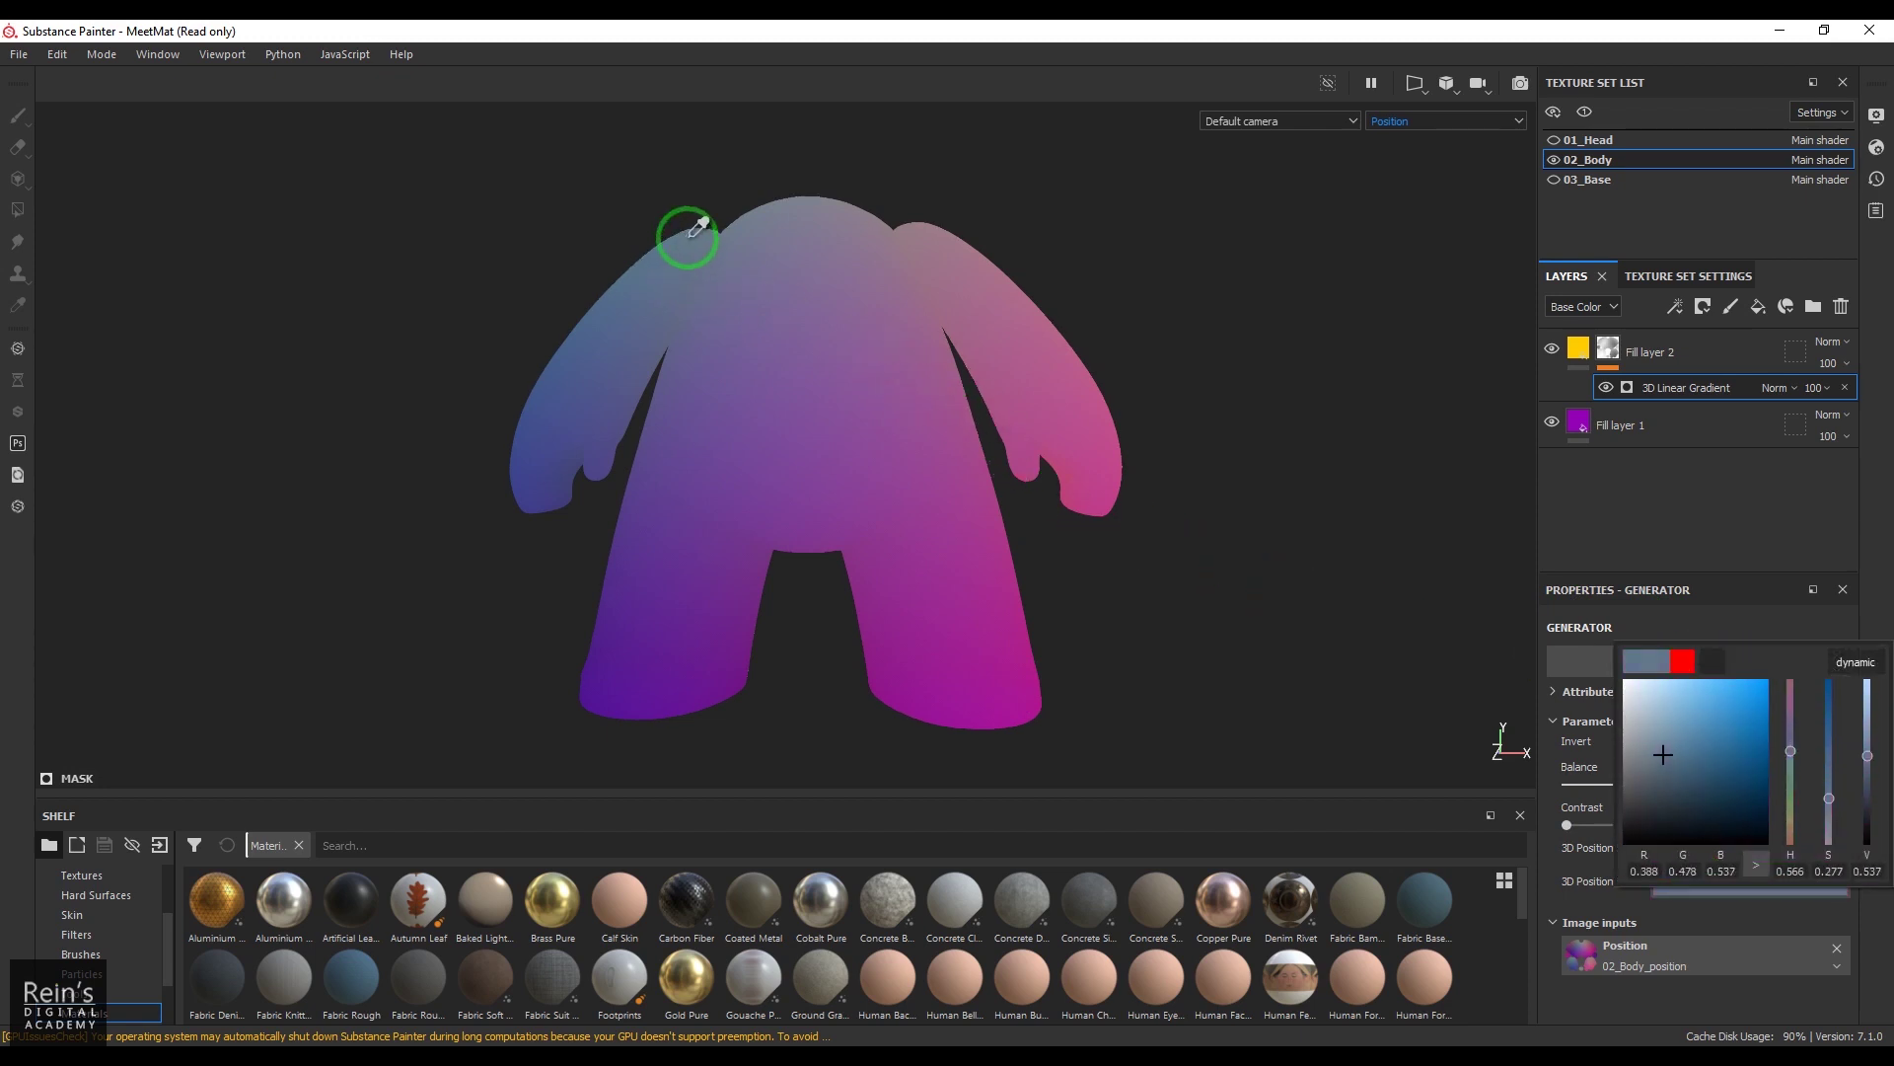
click(688, 245)
click(1782, 436)
click(1877, 480)
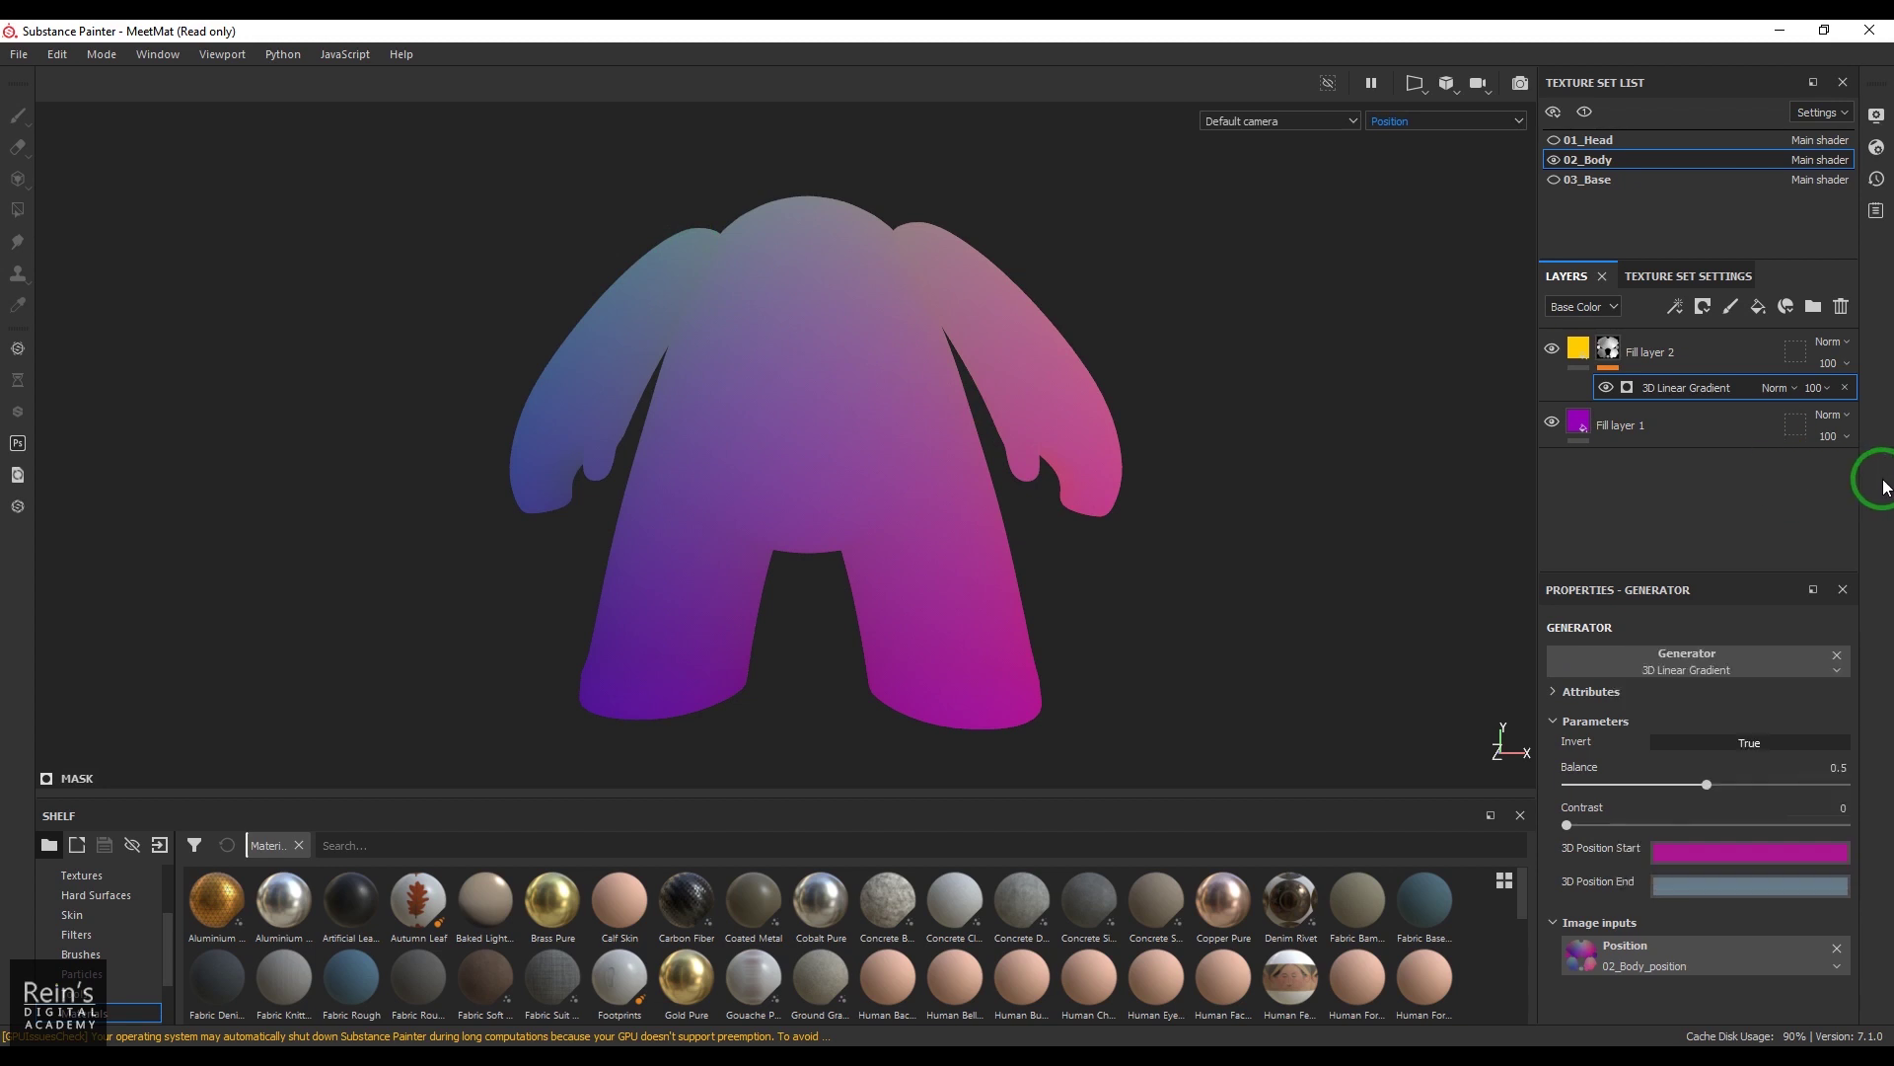
- Return to Material view and set Fill layer 2's 3D Linear Gradient to Balance 0.68, Contrast 0.33
click(1419, 126)
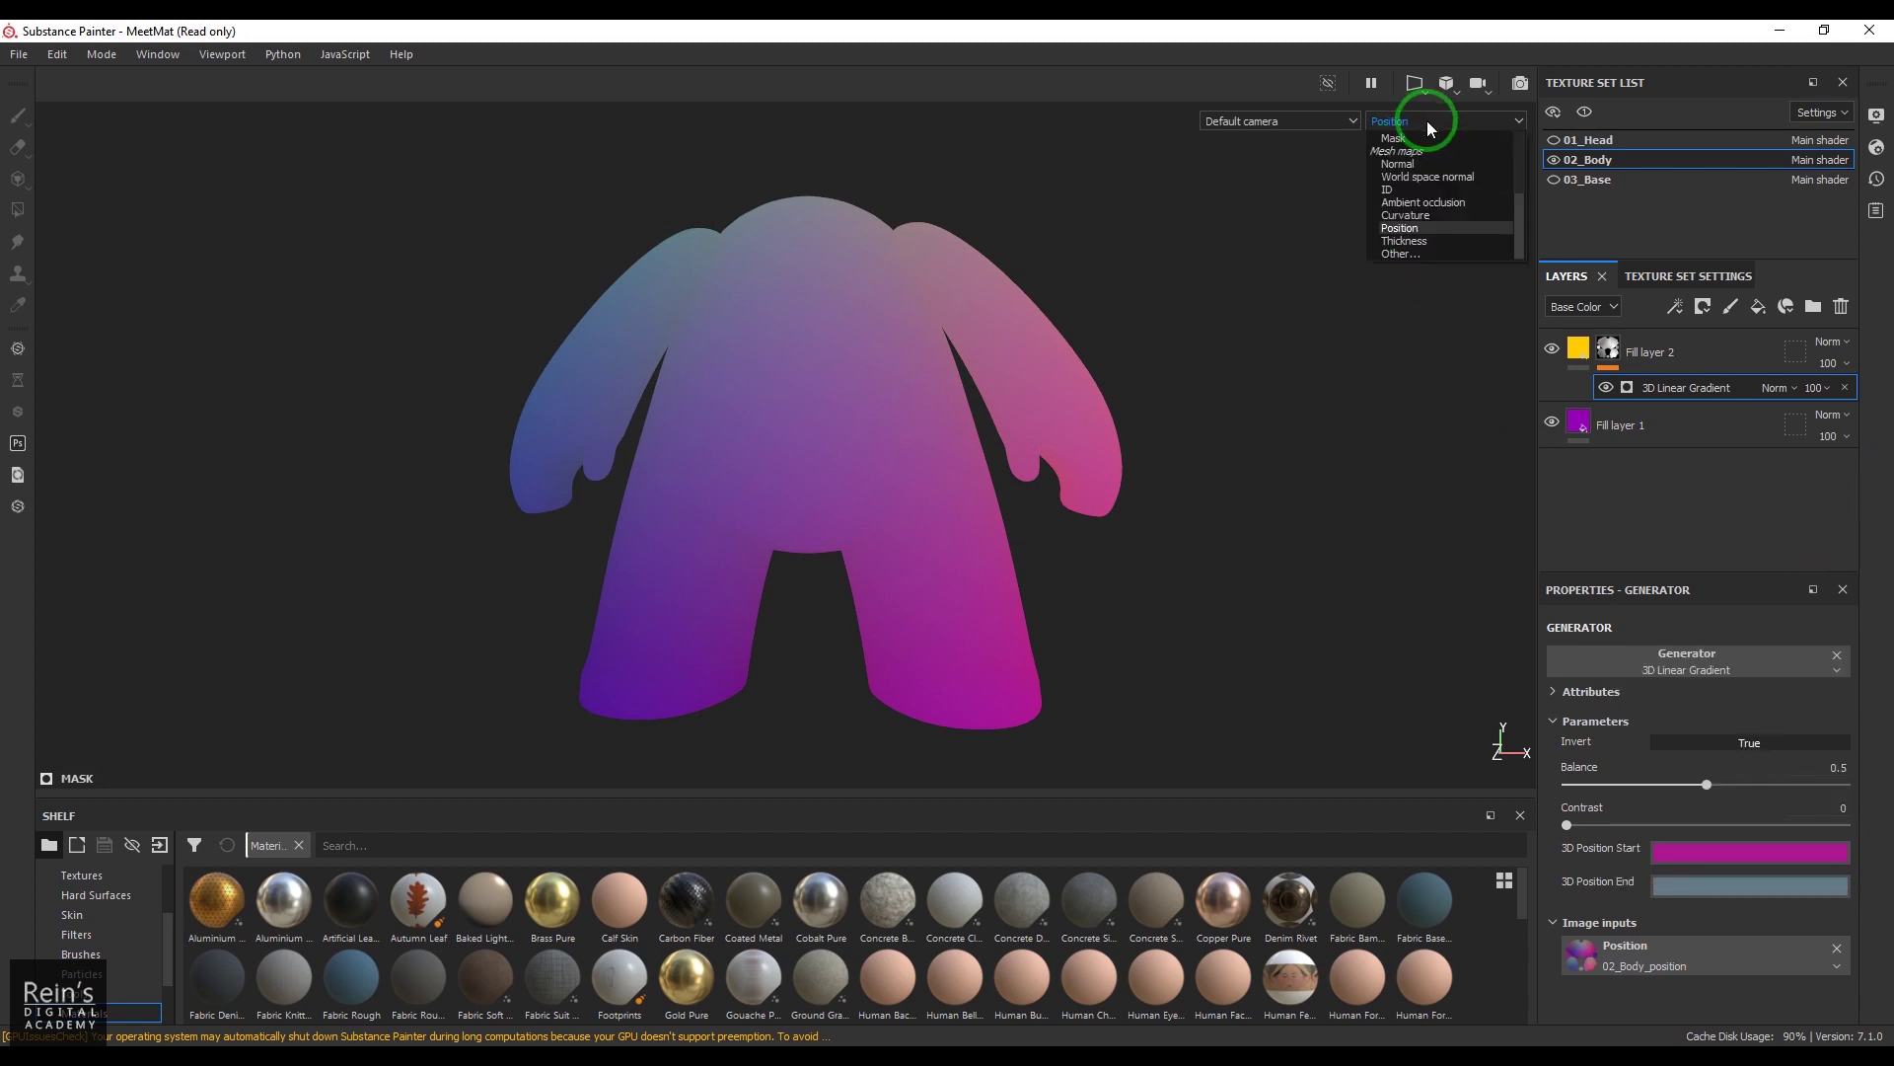
click(1412, 201)
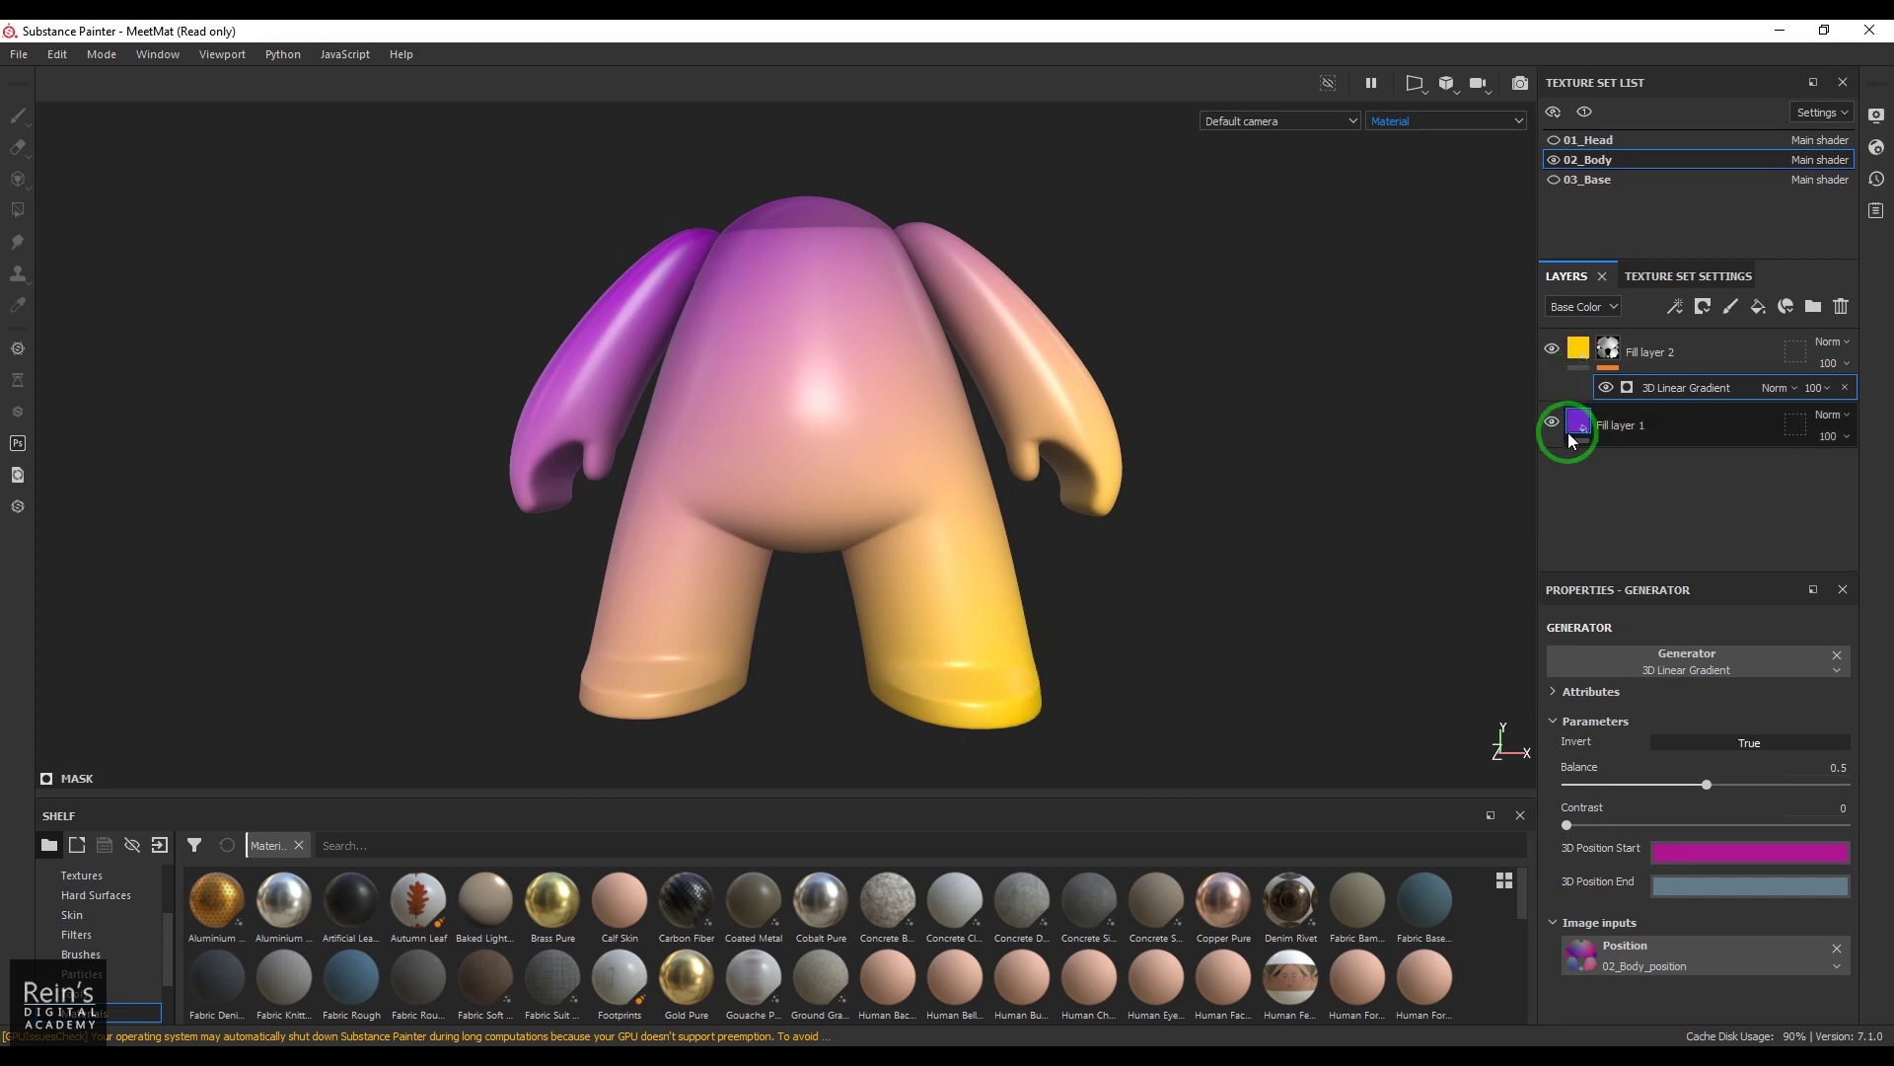
alt+click(1608, 347)
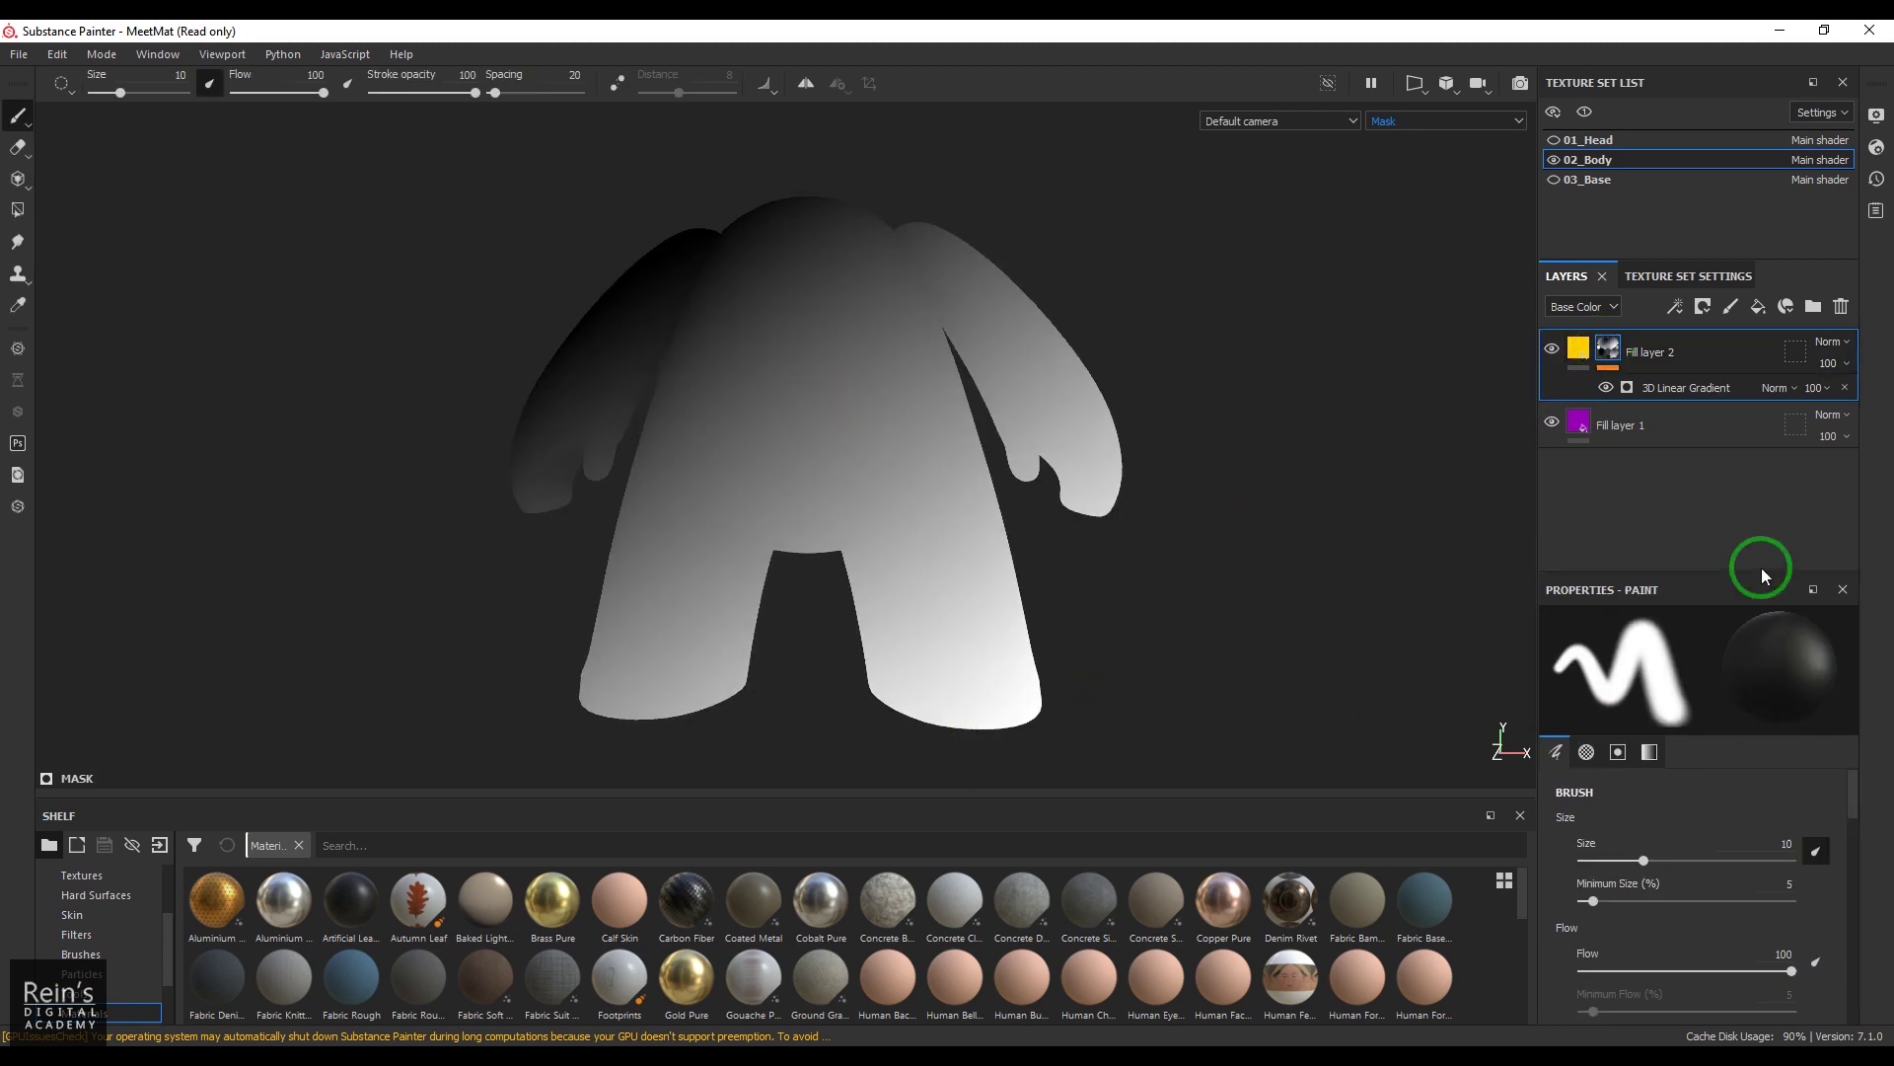
click(1666, 388)
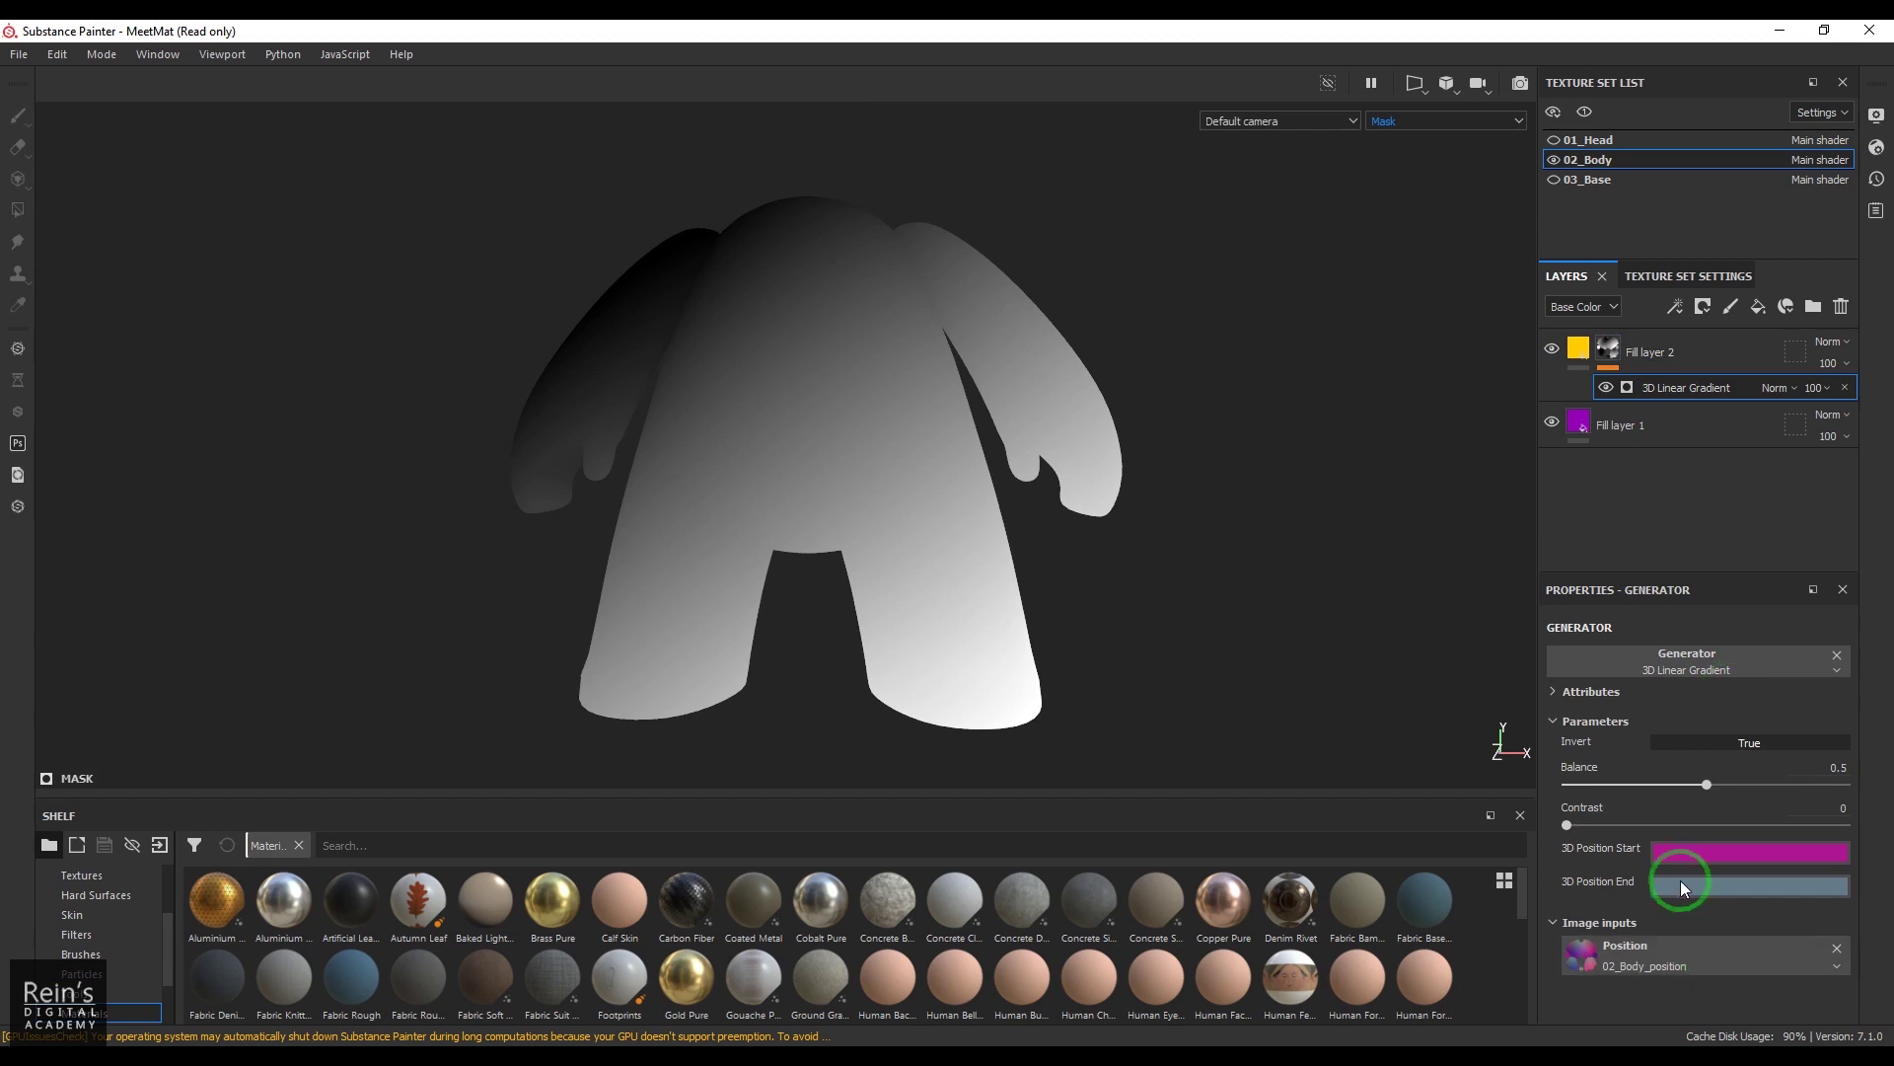
drag(1691, 784, 1756, 786)
drag(1566, 825, 1660, 827)
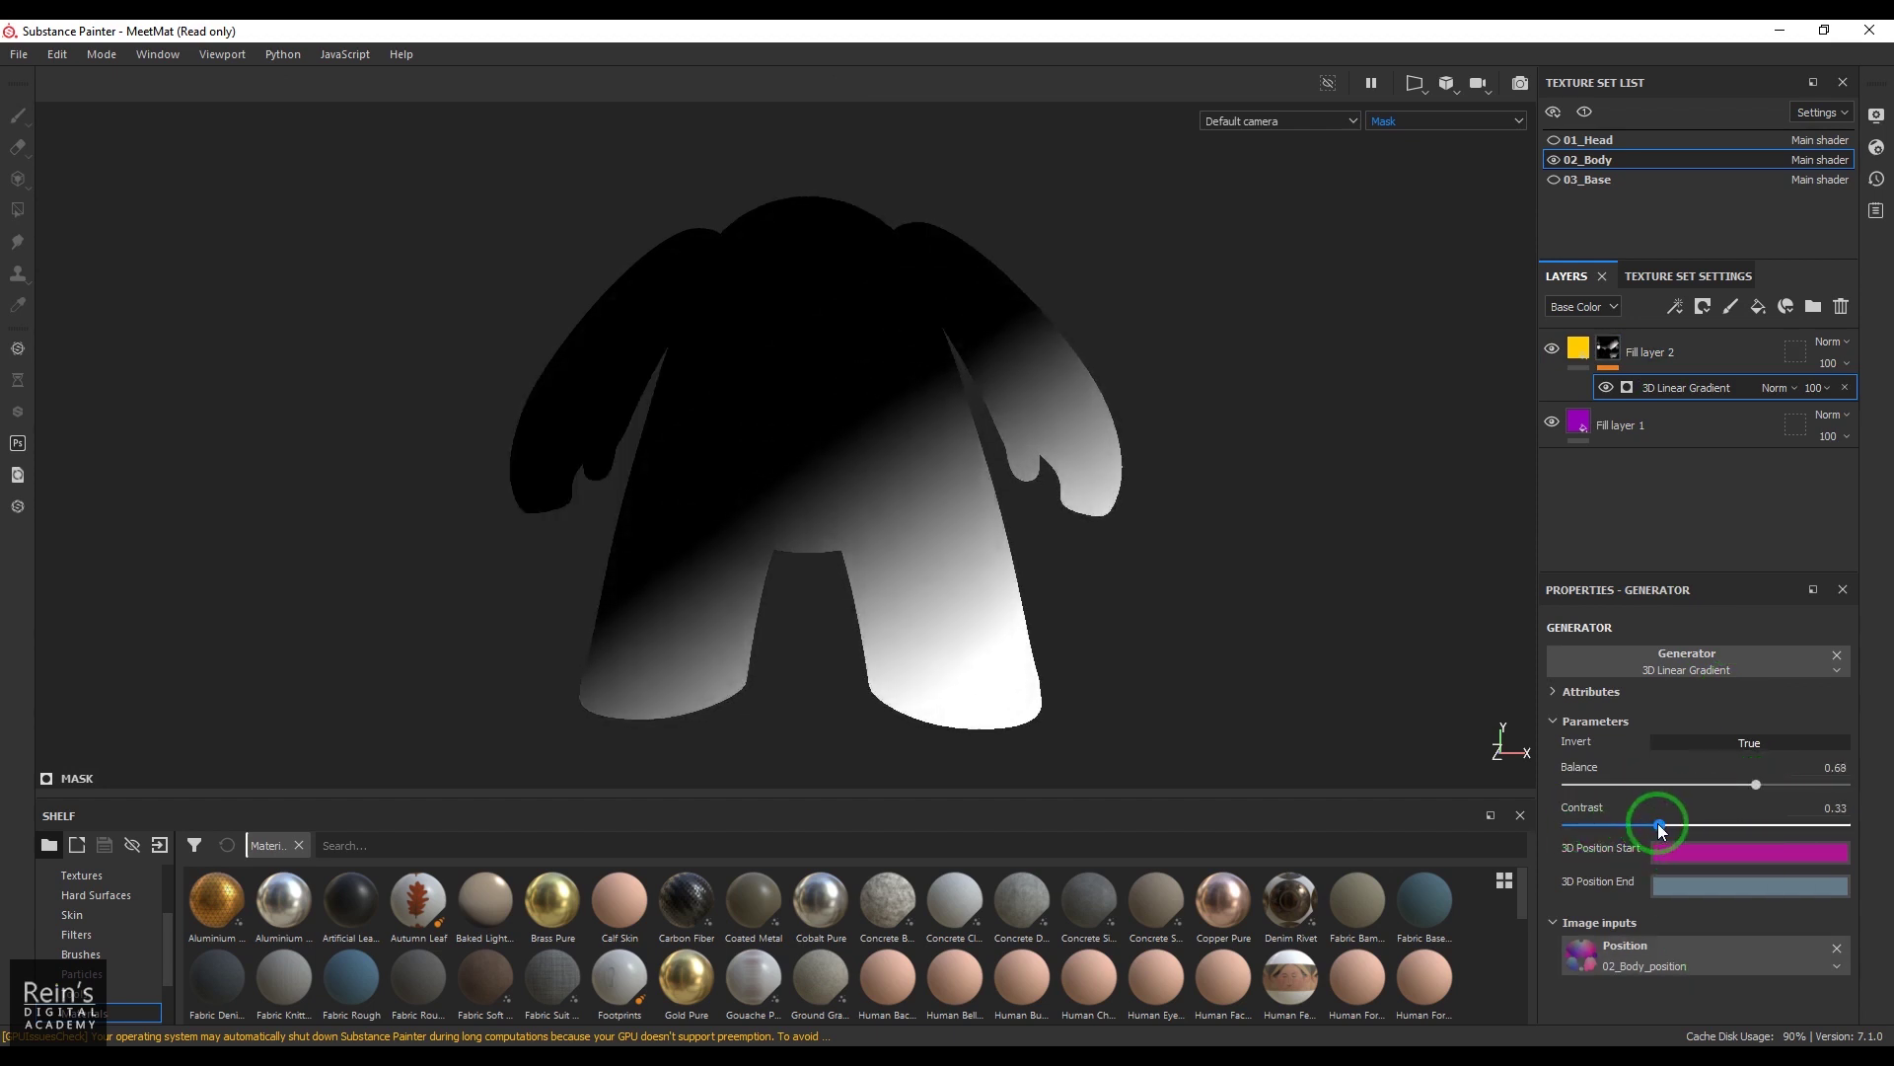
click(1577, 348)
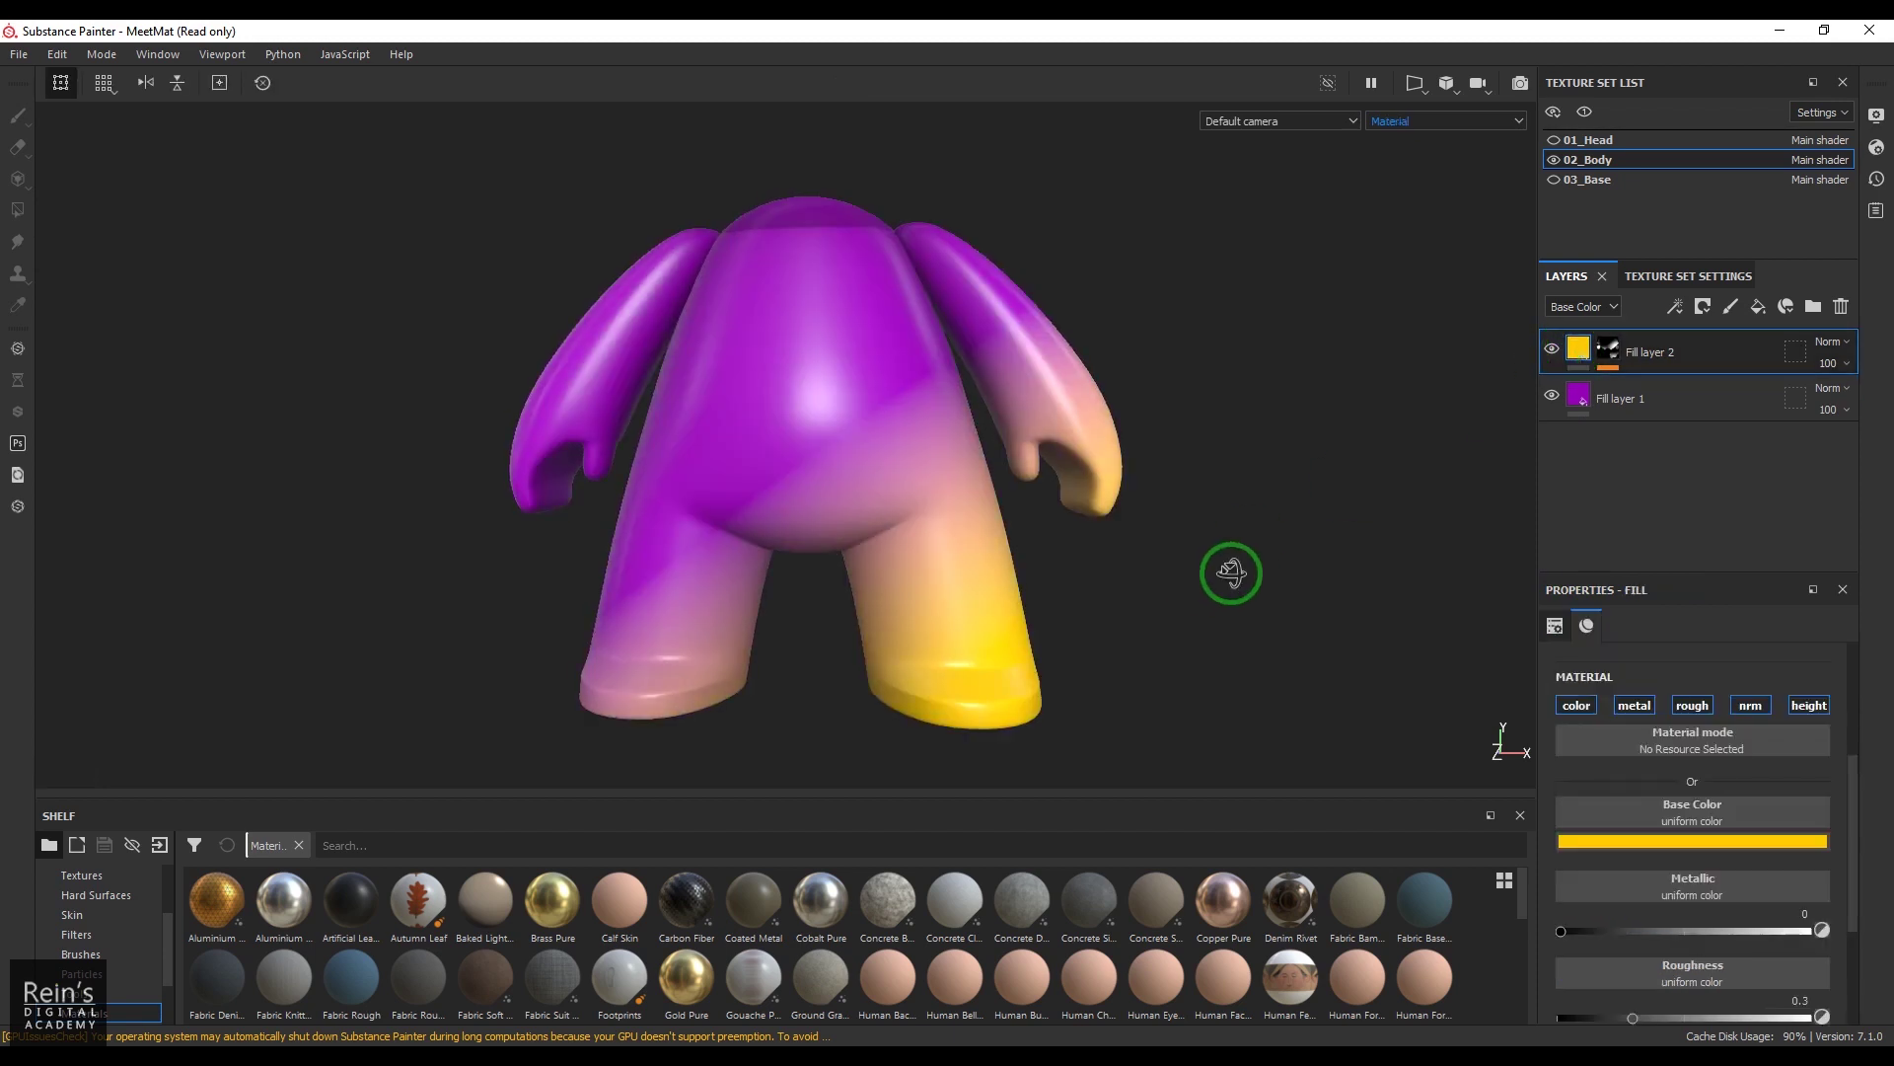
mouse_move(1230, 572)
alt+mouse_down()
mouse_move(1082, 579)
mouse_move(1265, 585)
alt+mouse_up()
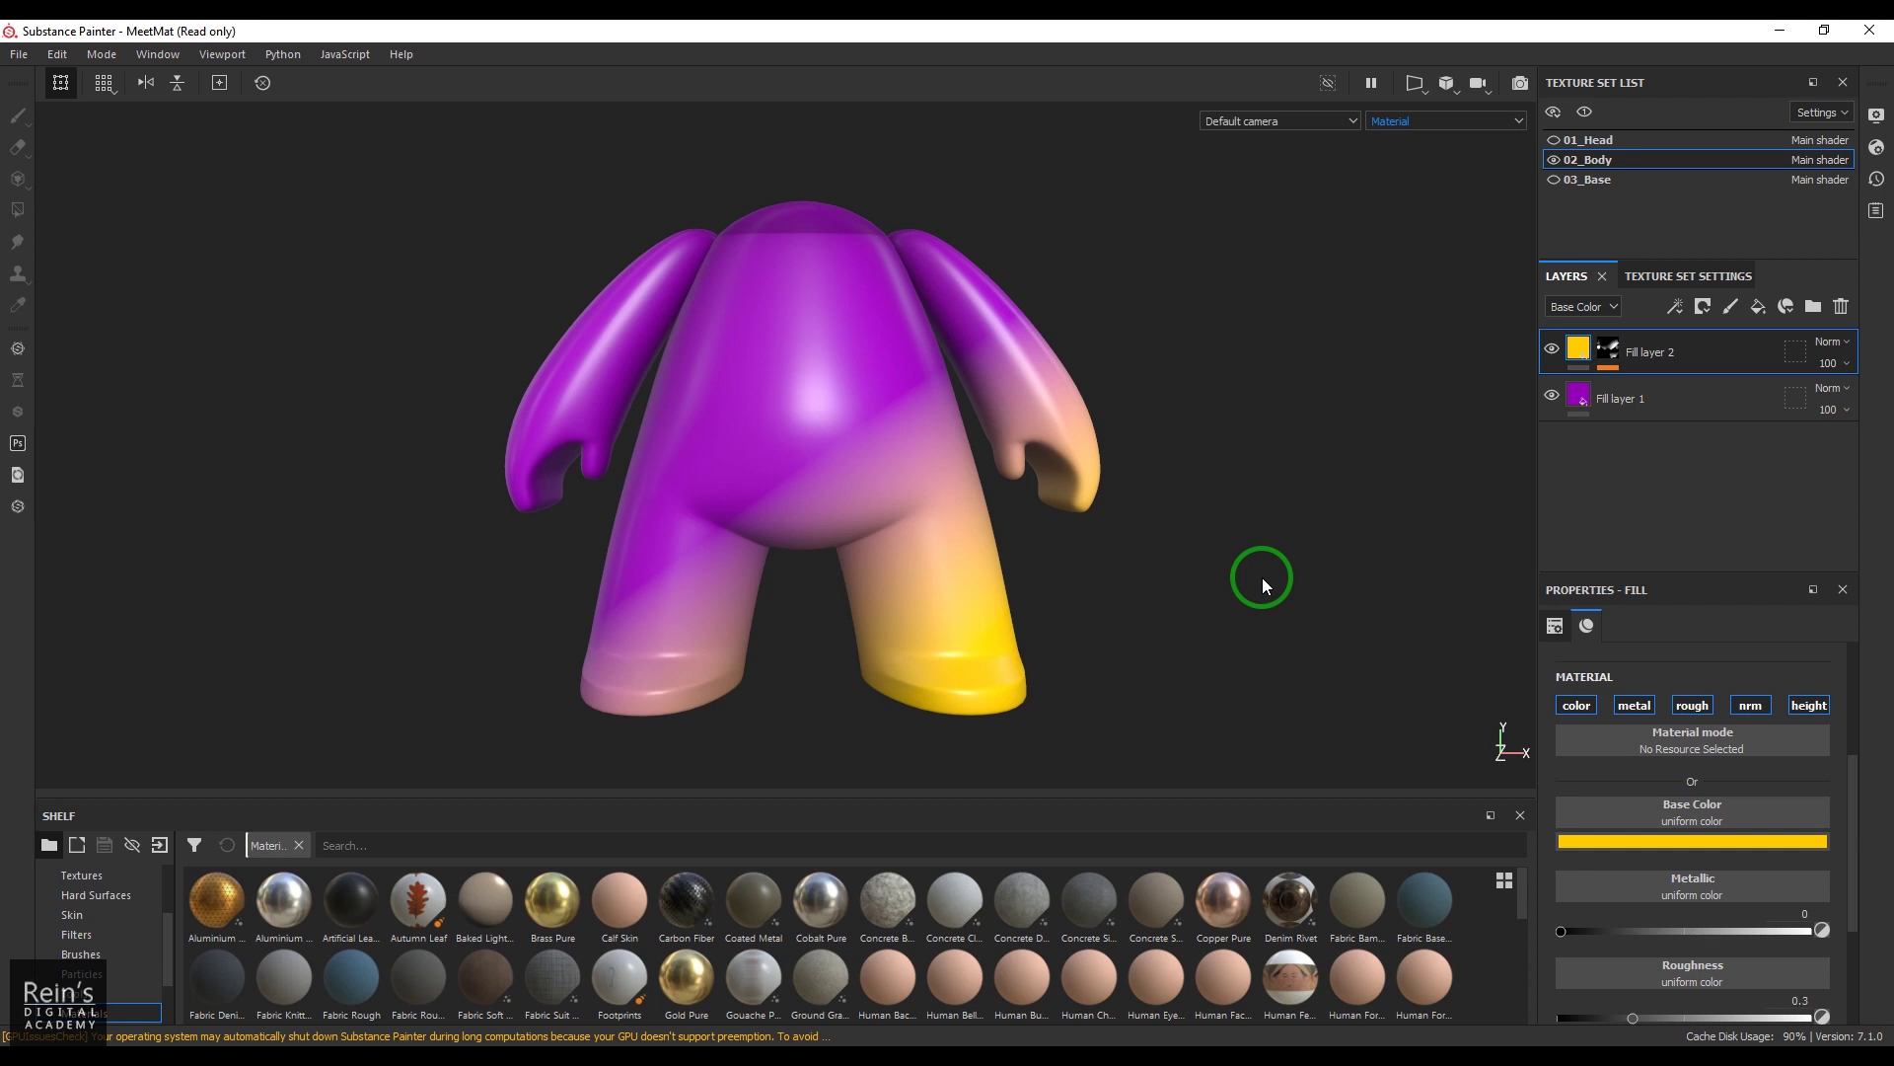
- Show the Position map and resample the 3D Linear Gradient's start colour from the legs
click(1444, 122)
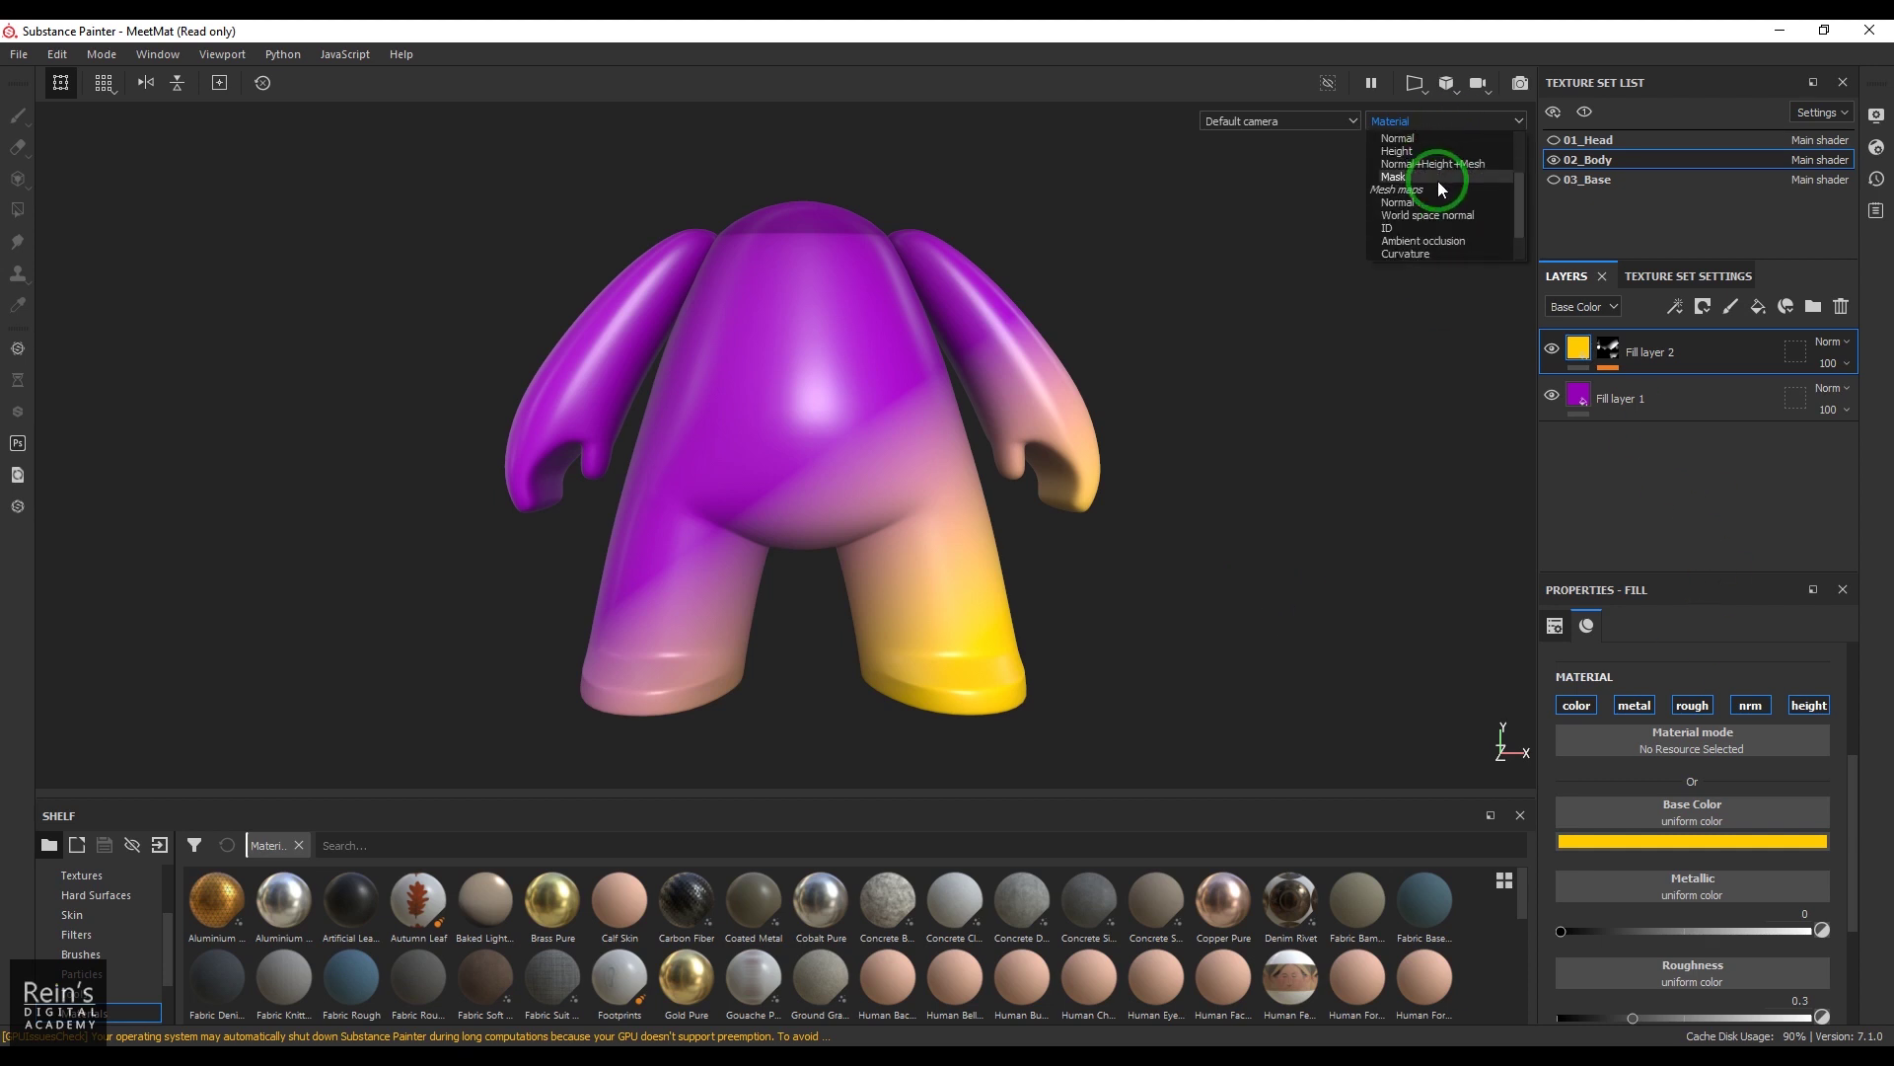
click(1437, 227)
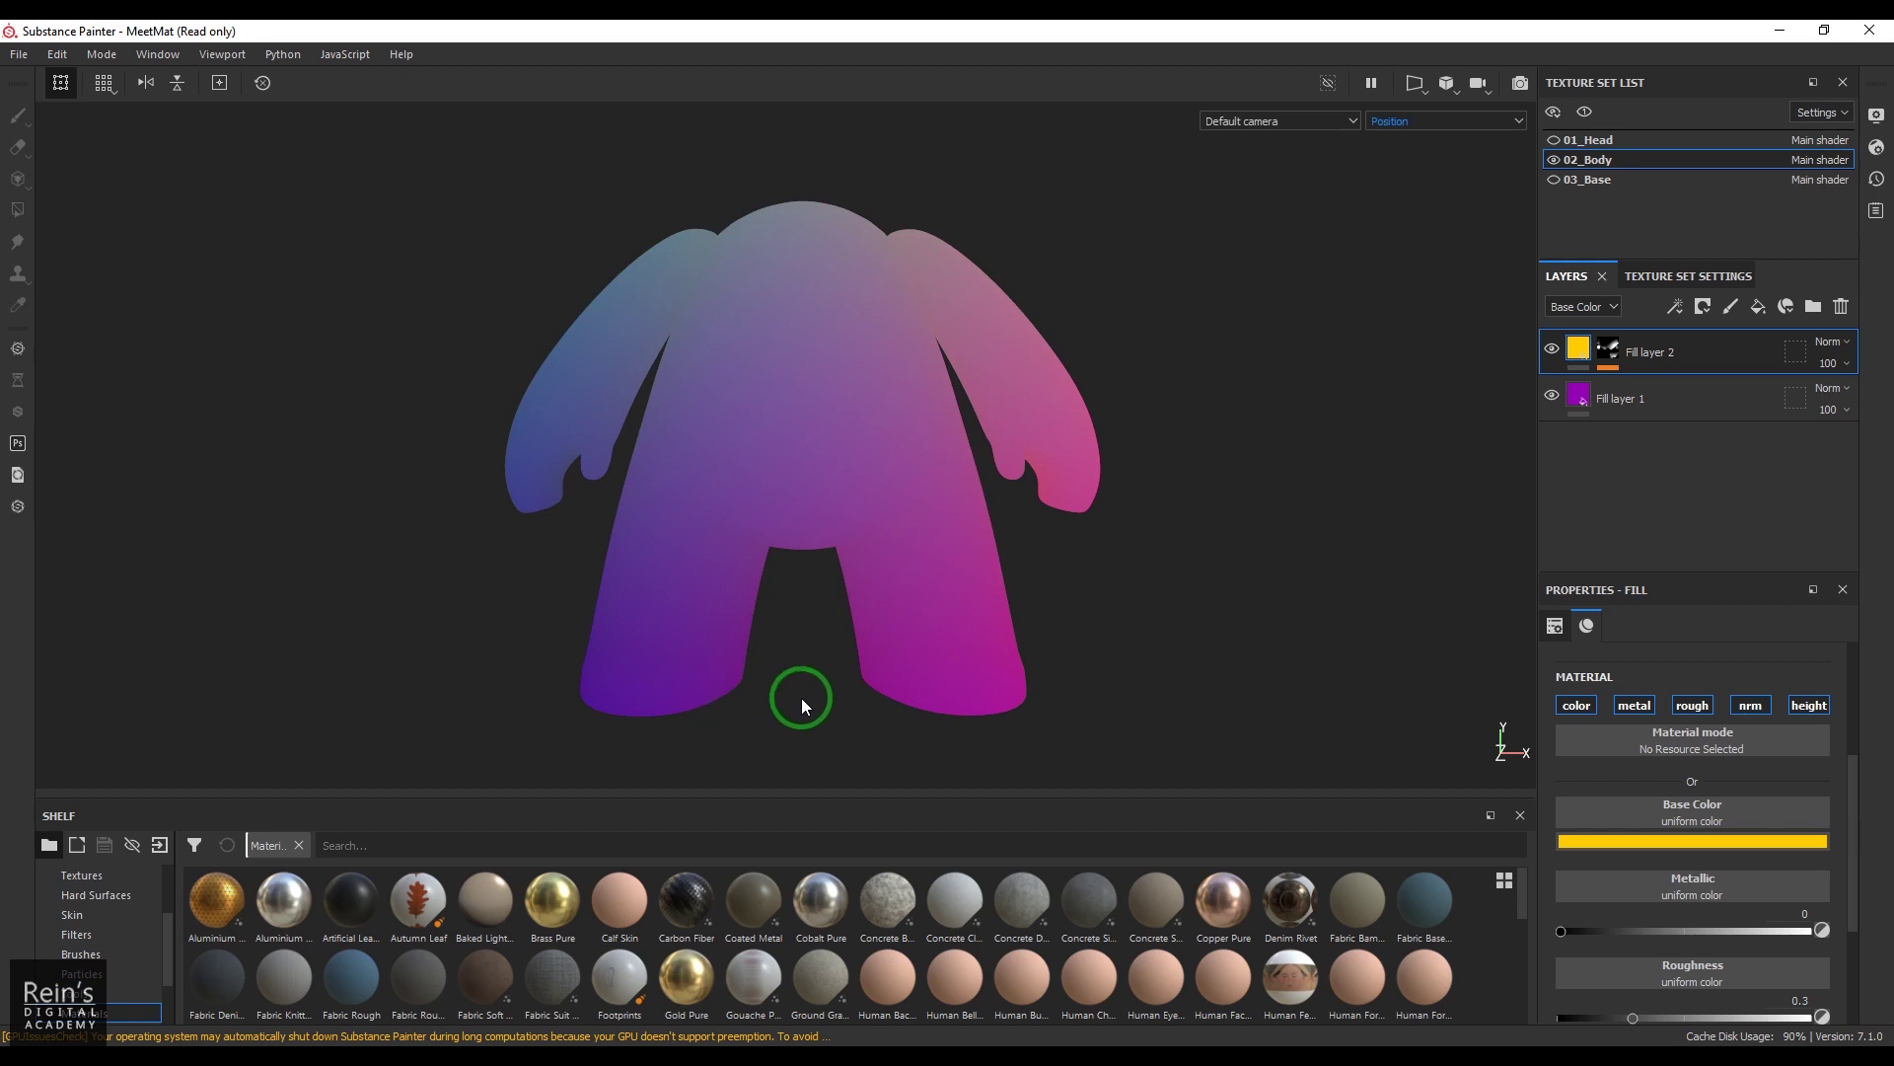
click(1608, 347)
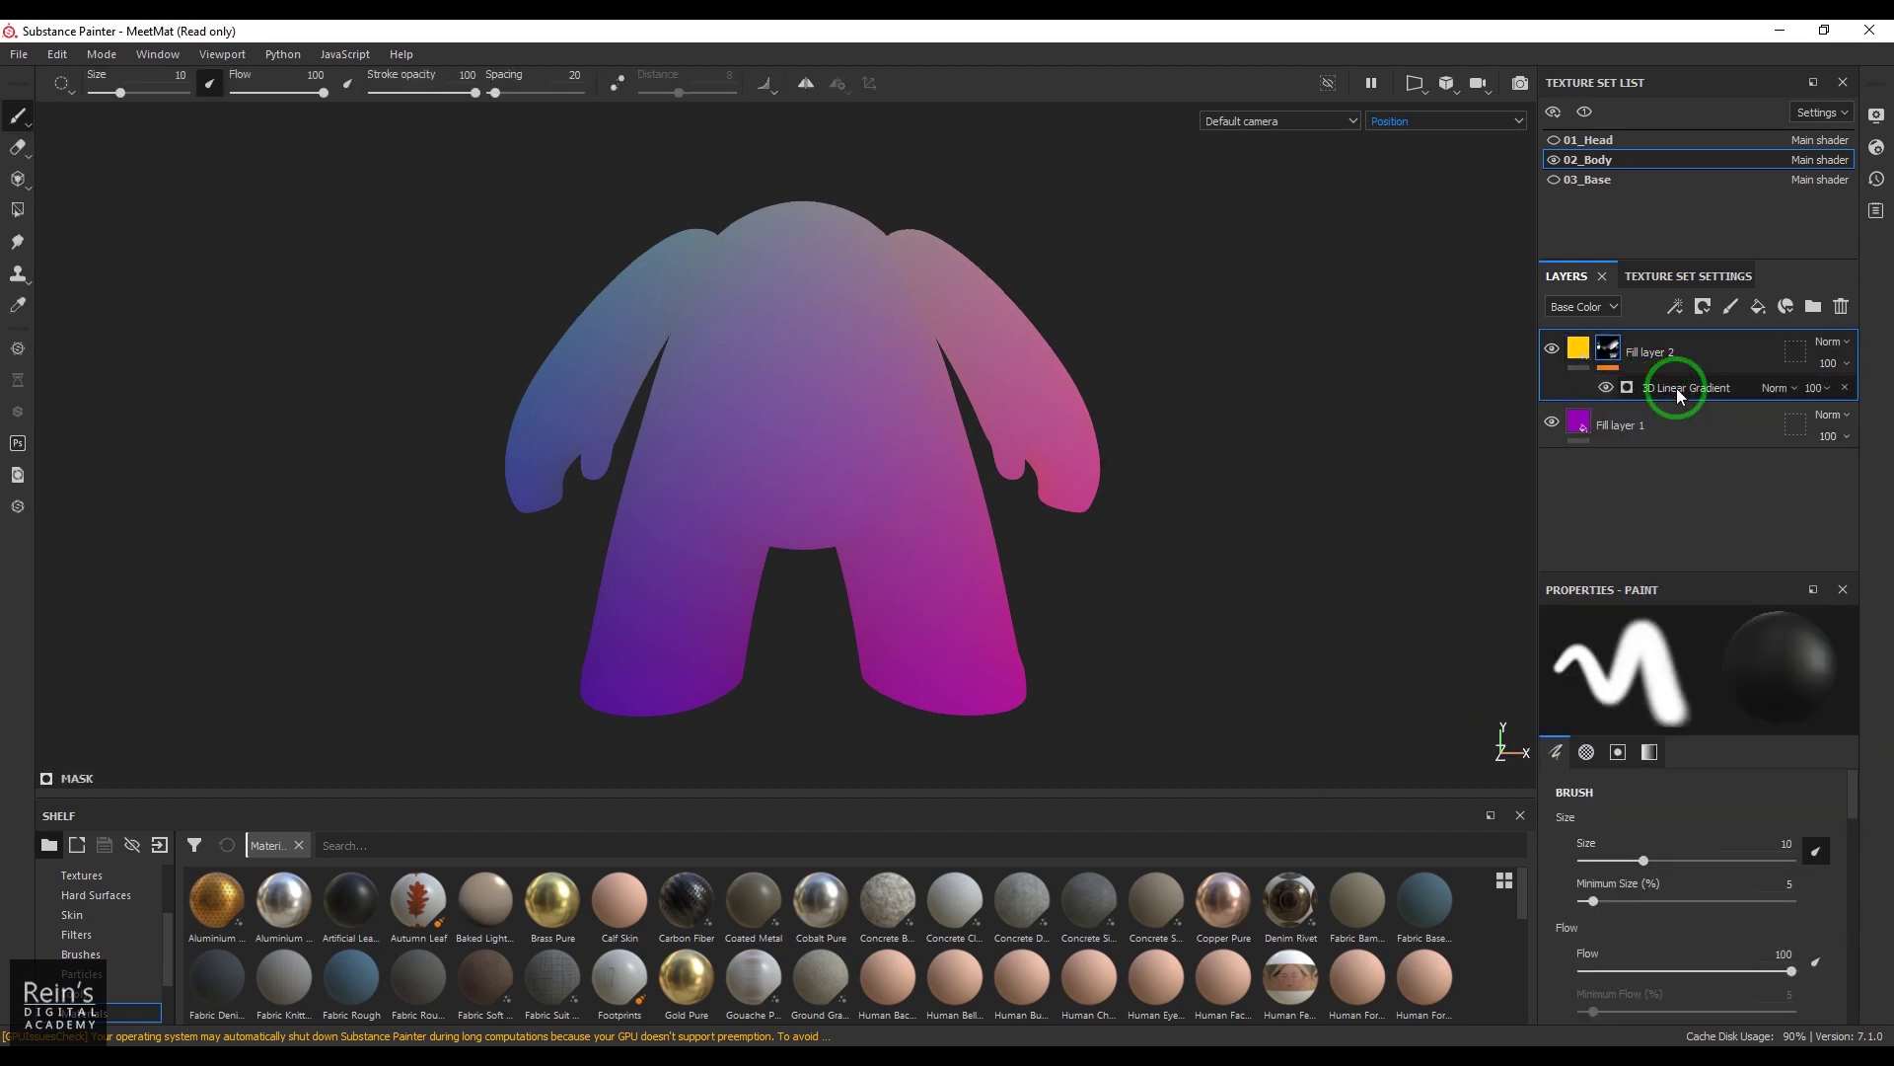
click(1693, 850)
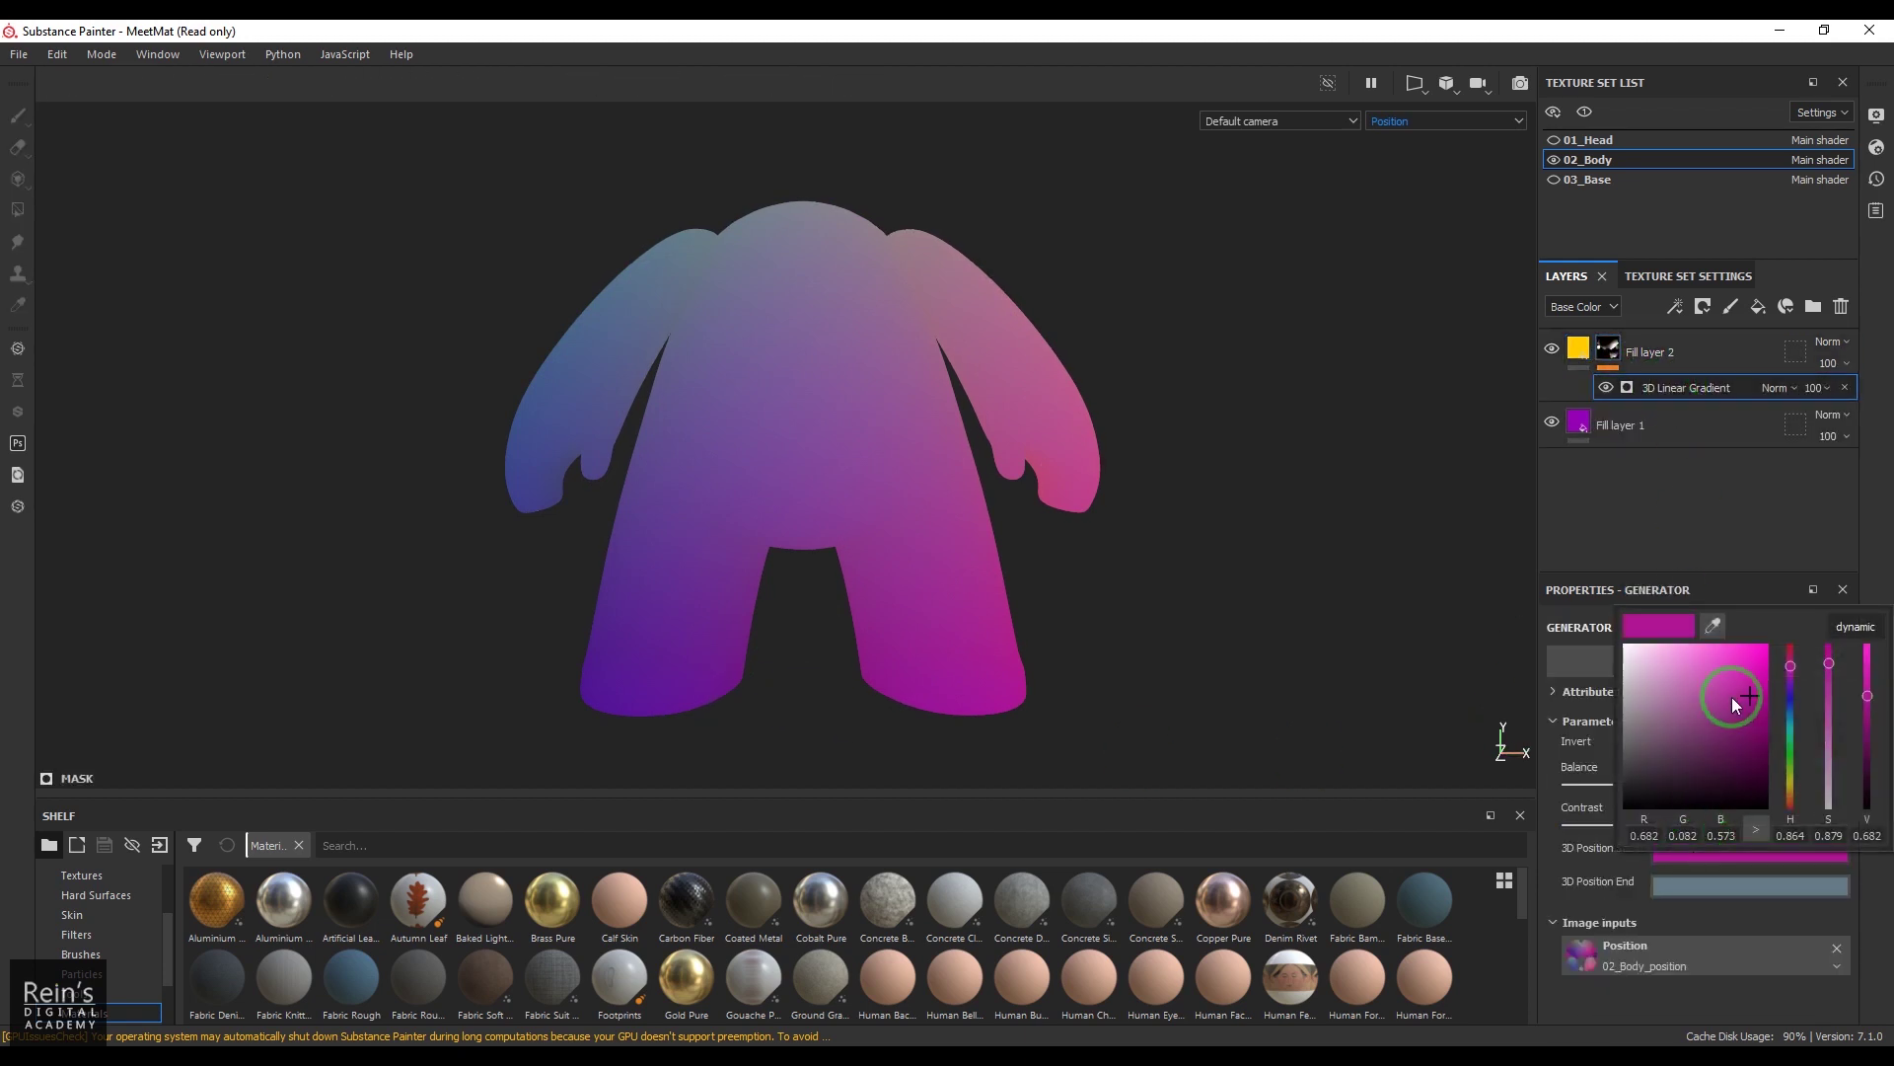
click(1715, 627)
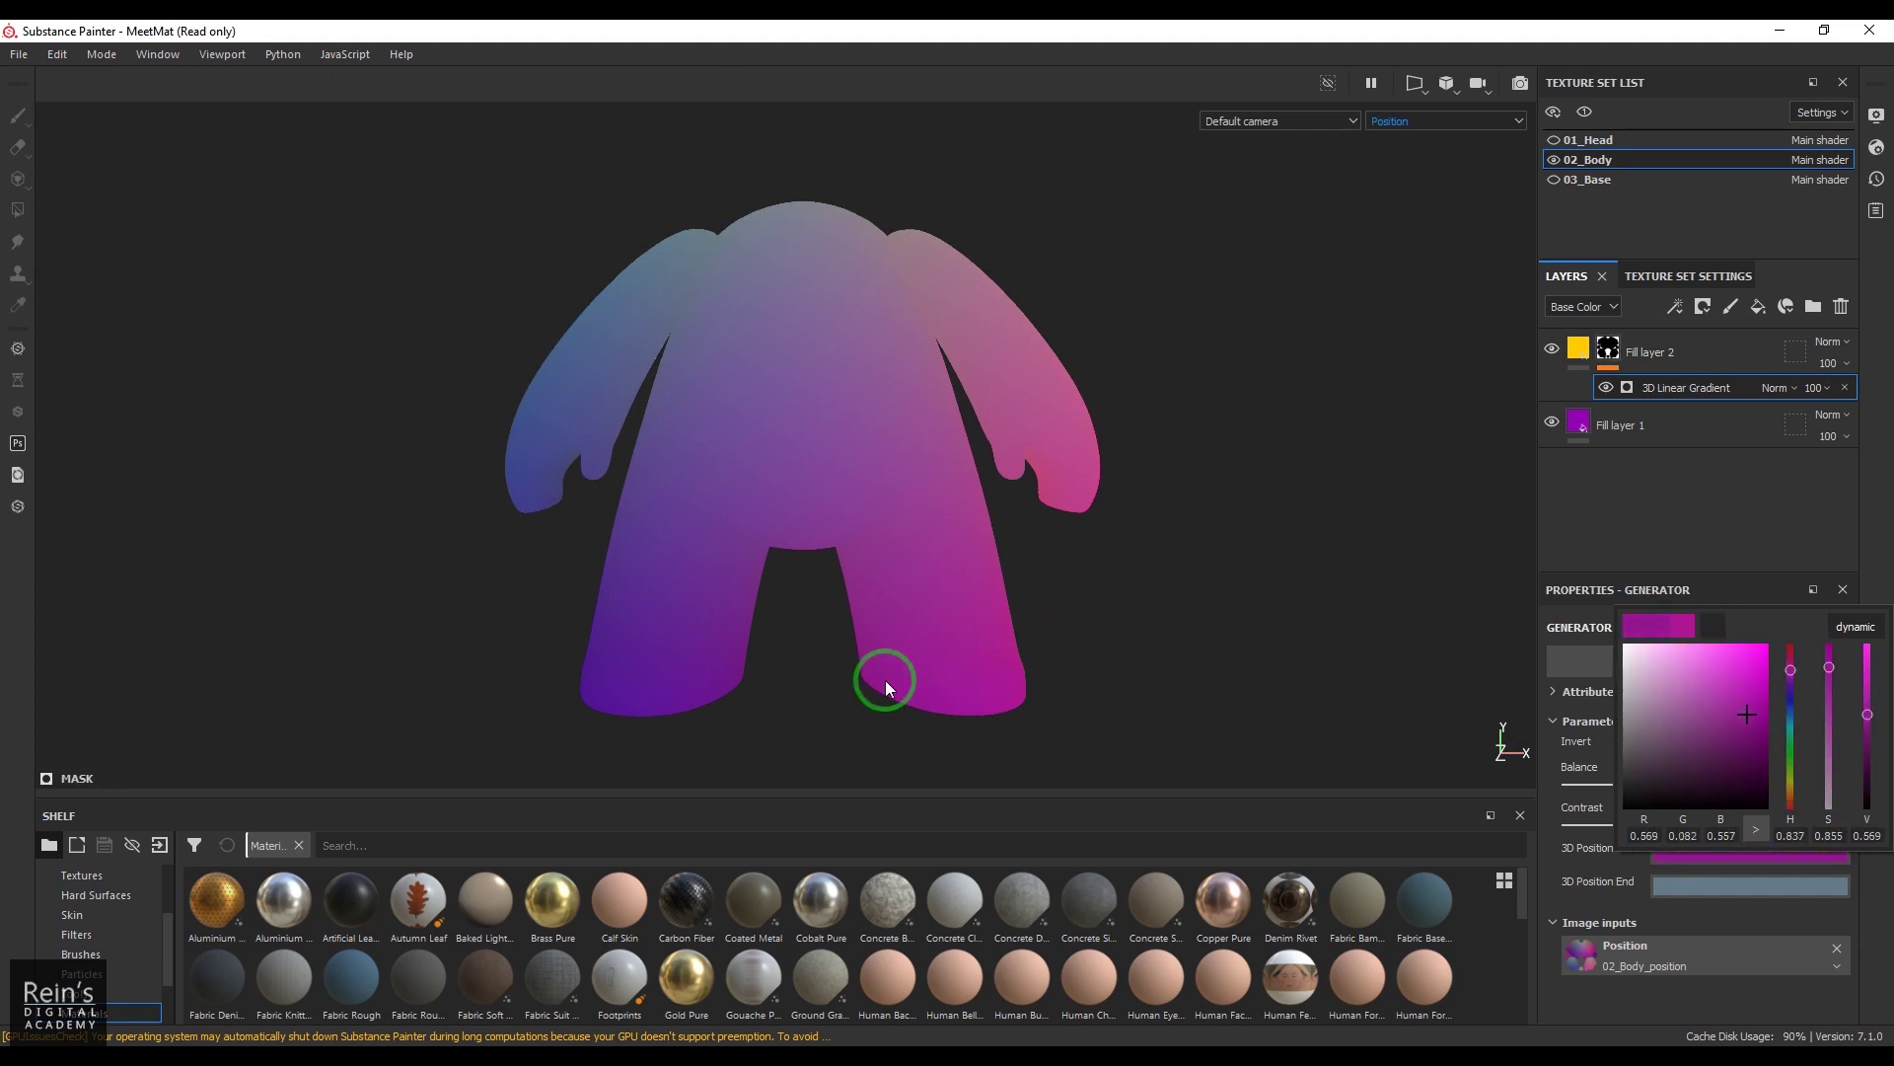
click(935, 679)
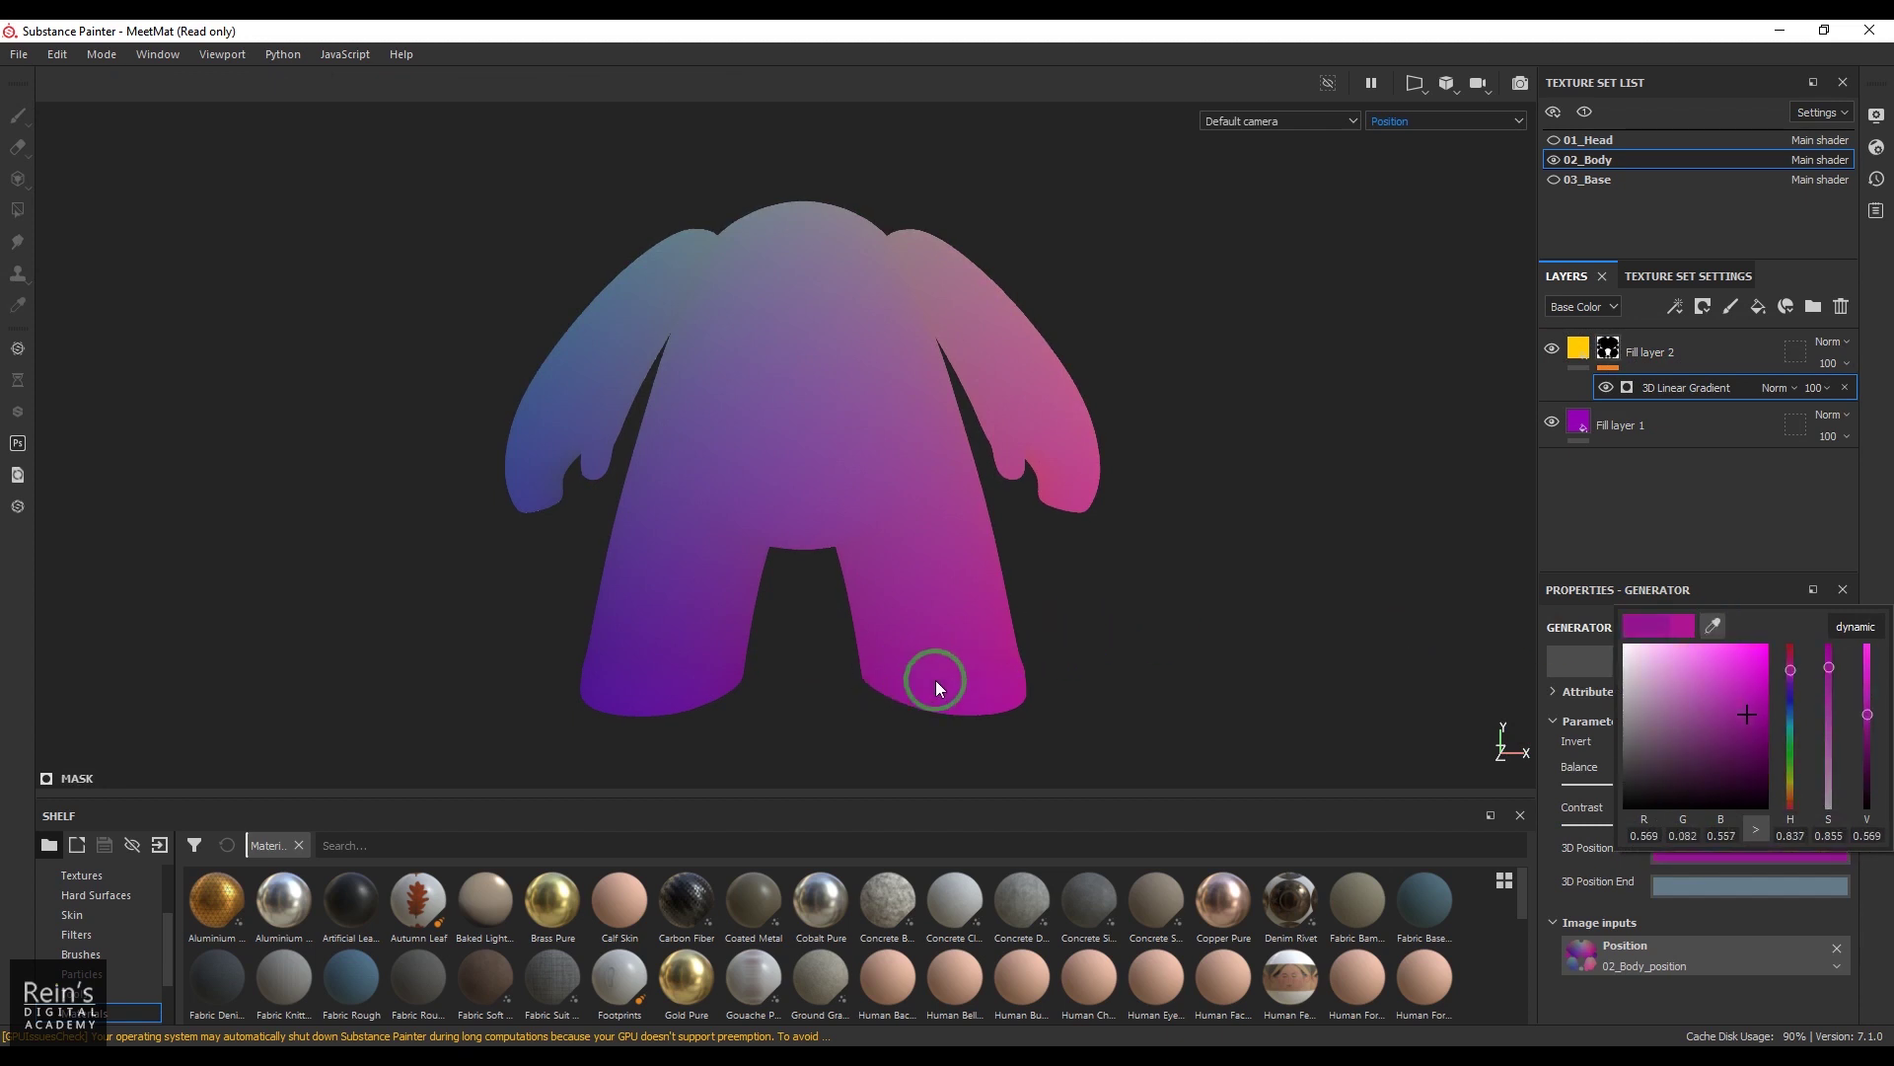
- Resample the gradient's end colour from the top of the head
click(1691, 886)
click(1713, 663)
click(825, 211)
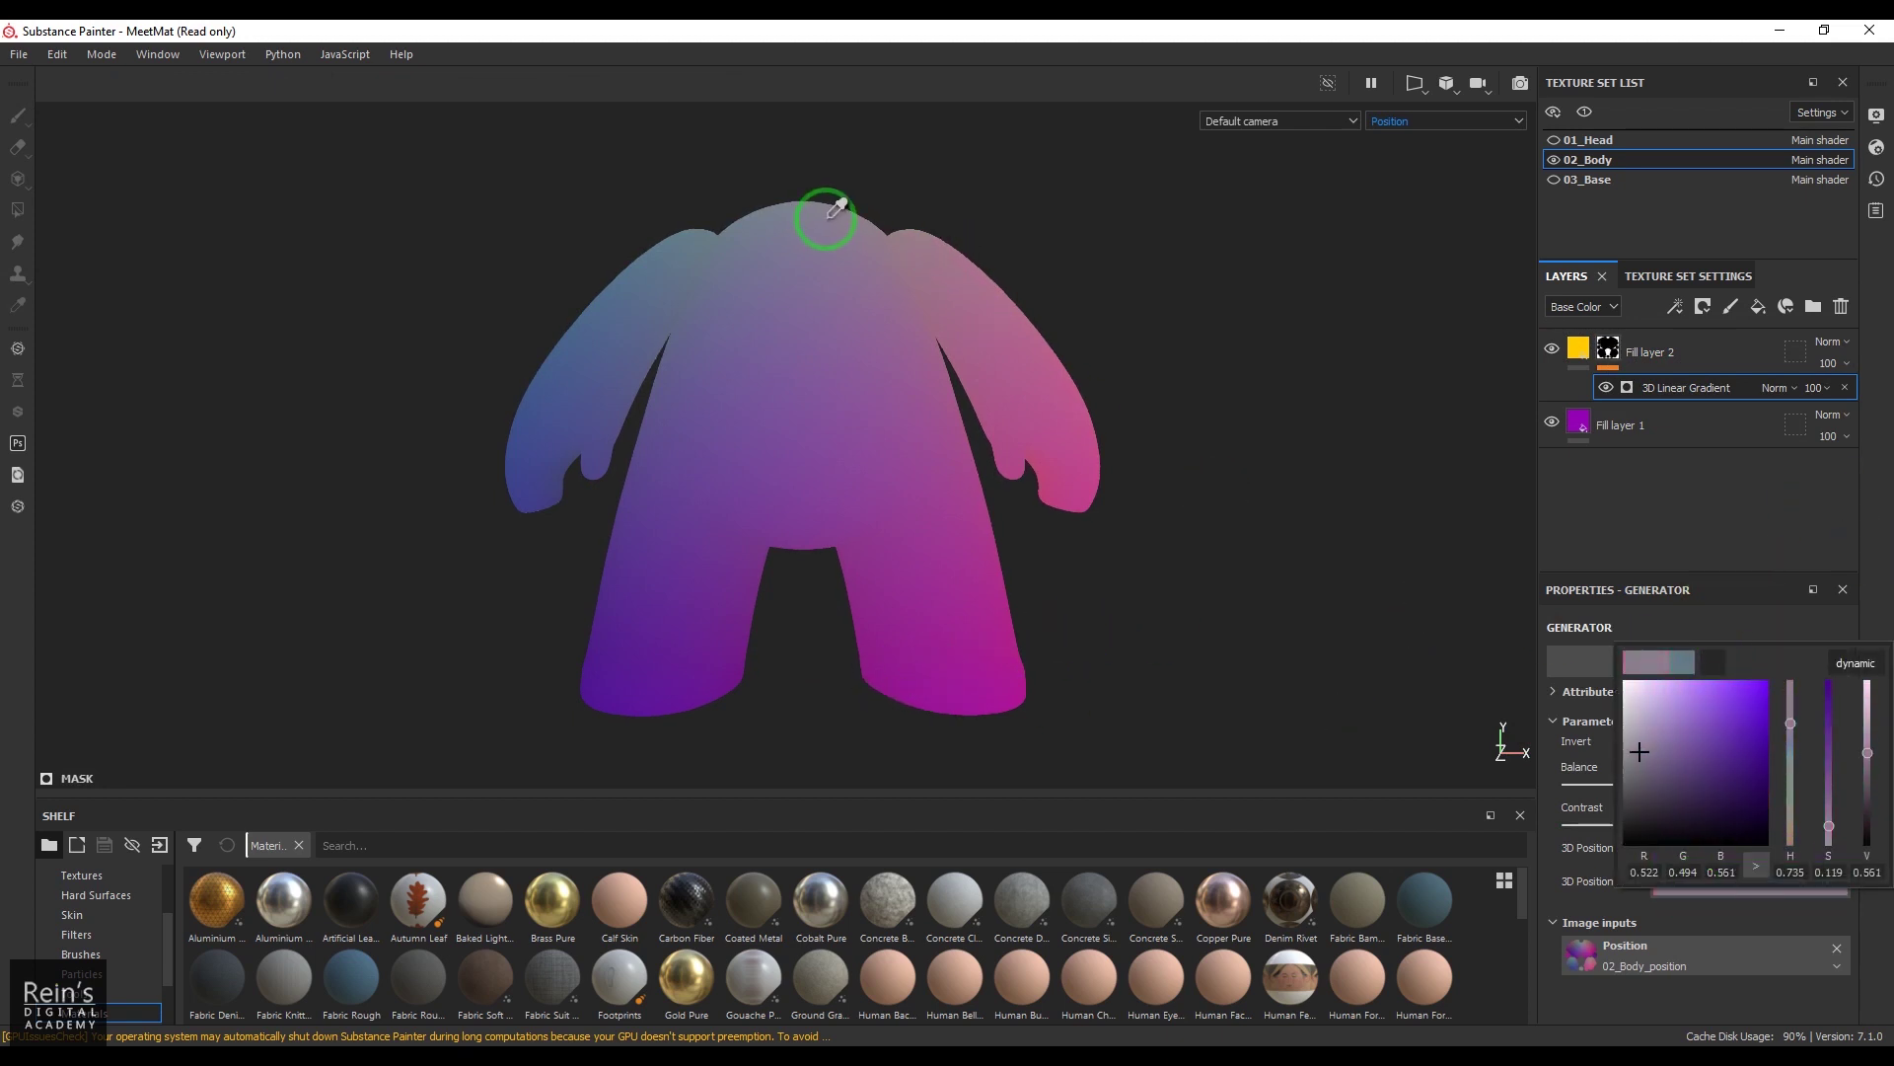
click(1849, 426)
- Back in Material view, set gradient Contrast 0 and Balance 0.82, then inspect the legs
click(1408, 133)
scroll(1417, 148, up, 3)
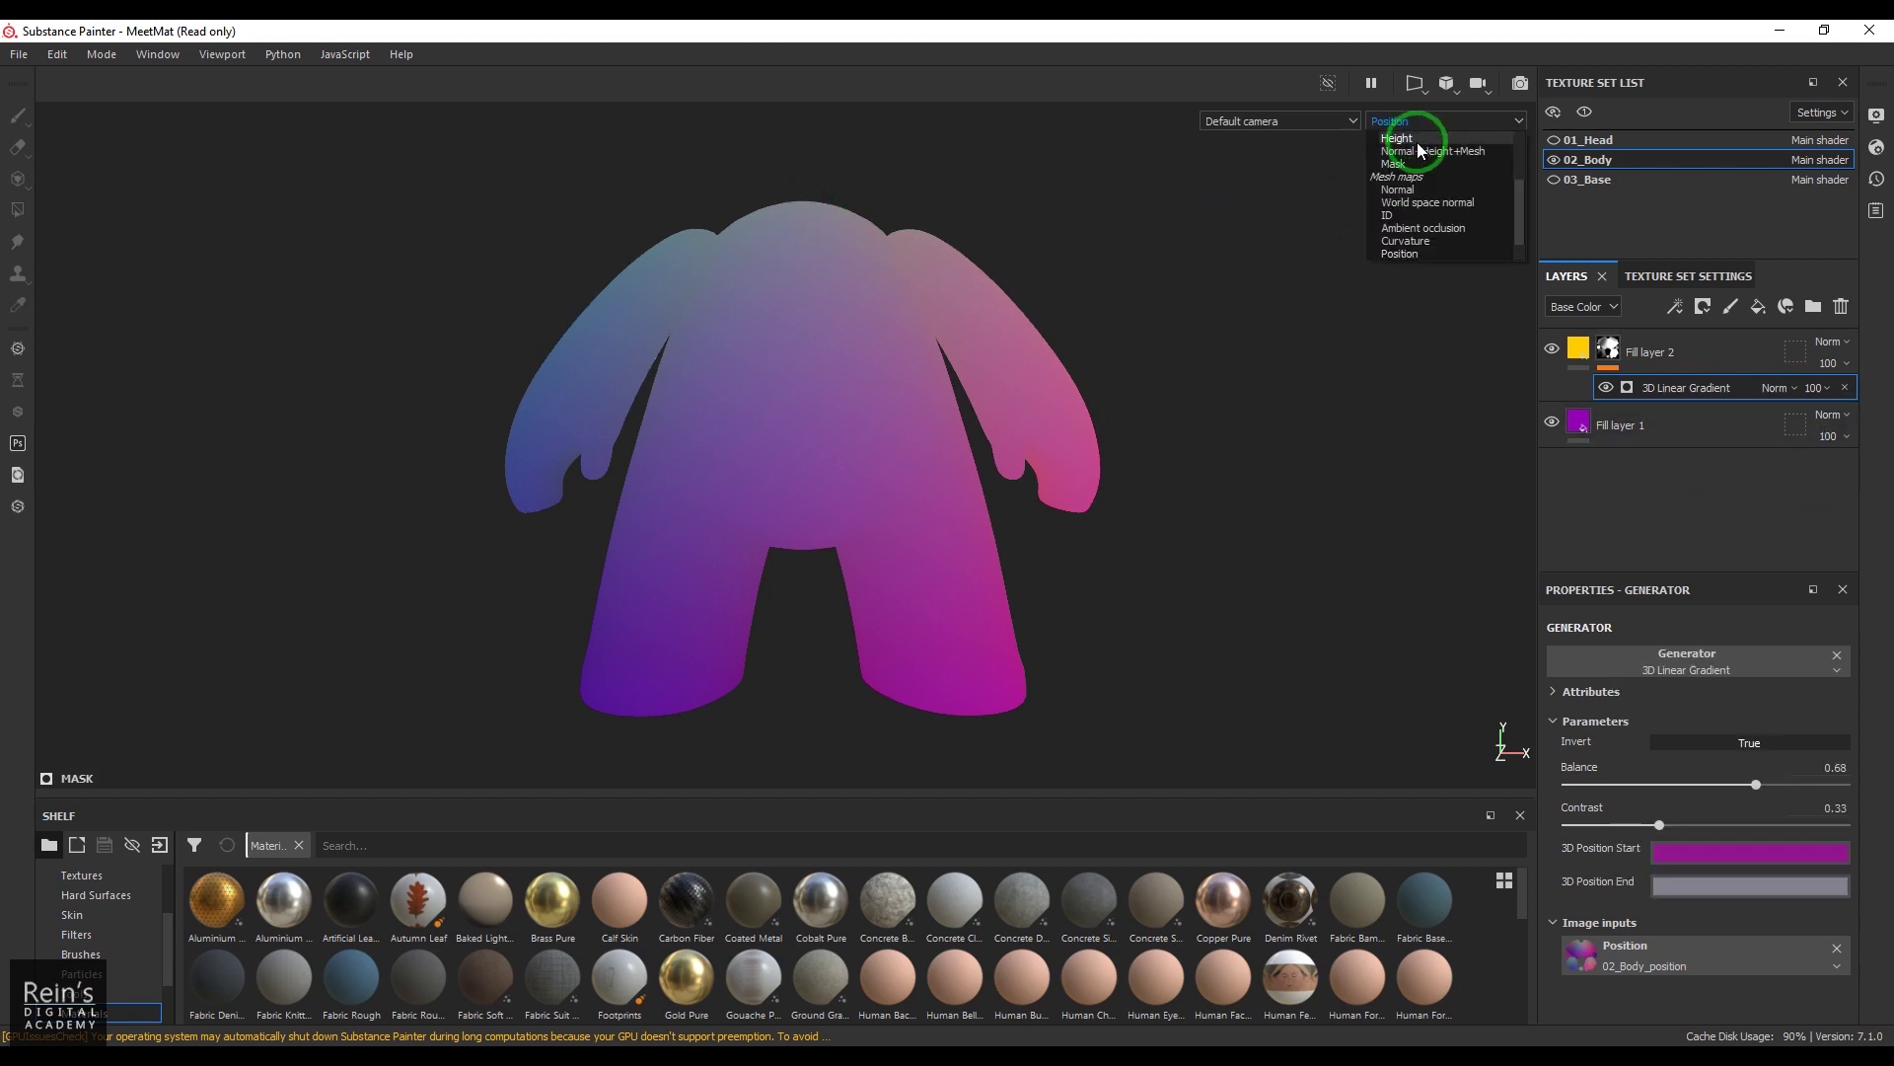
click(1418, 150)
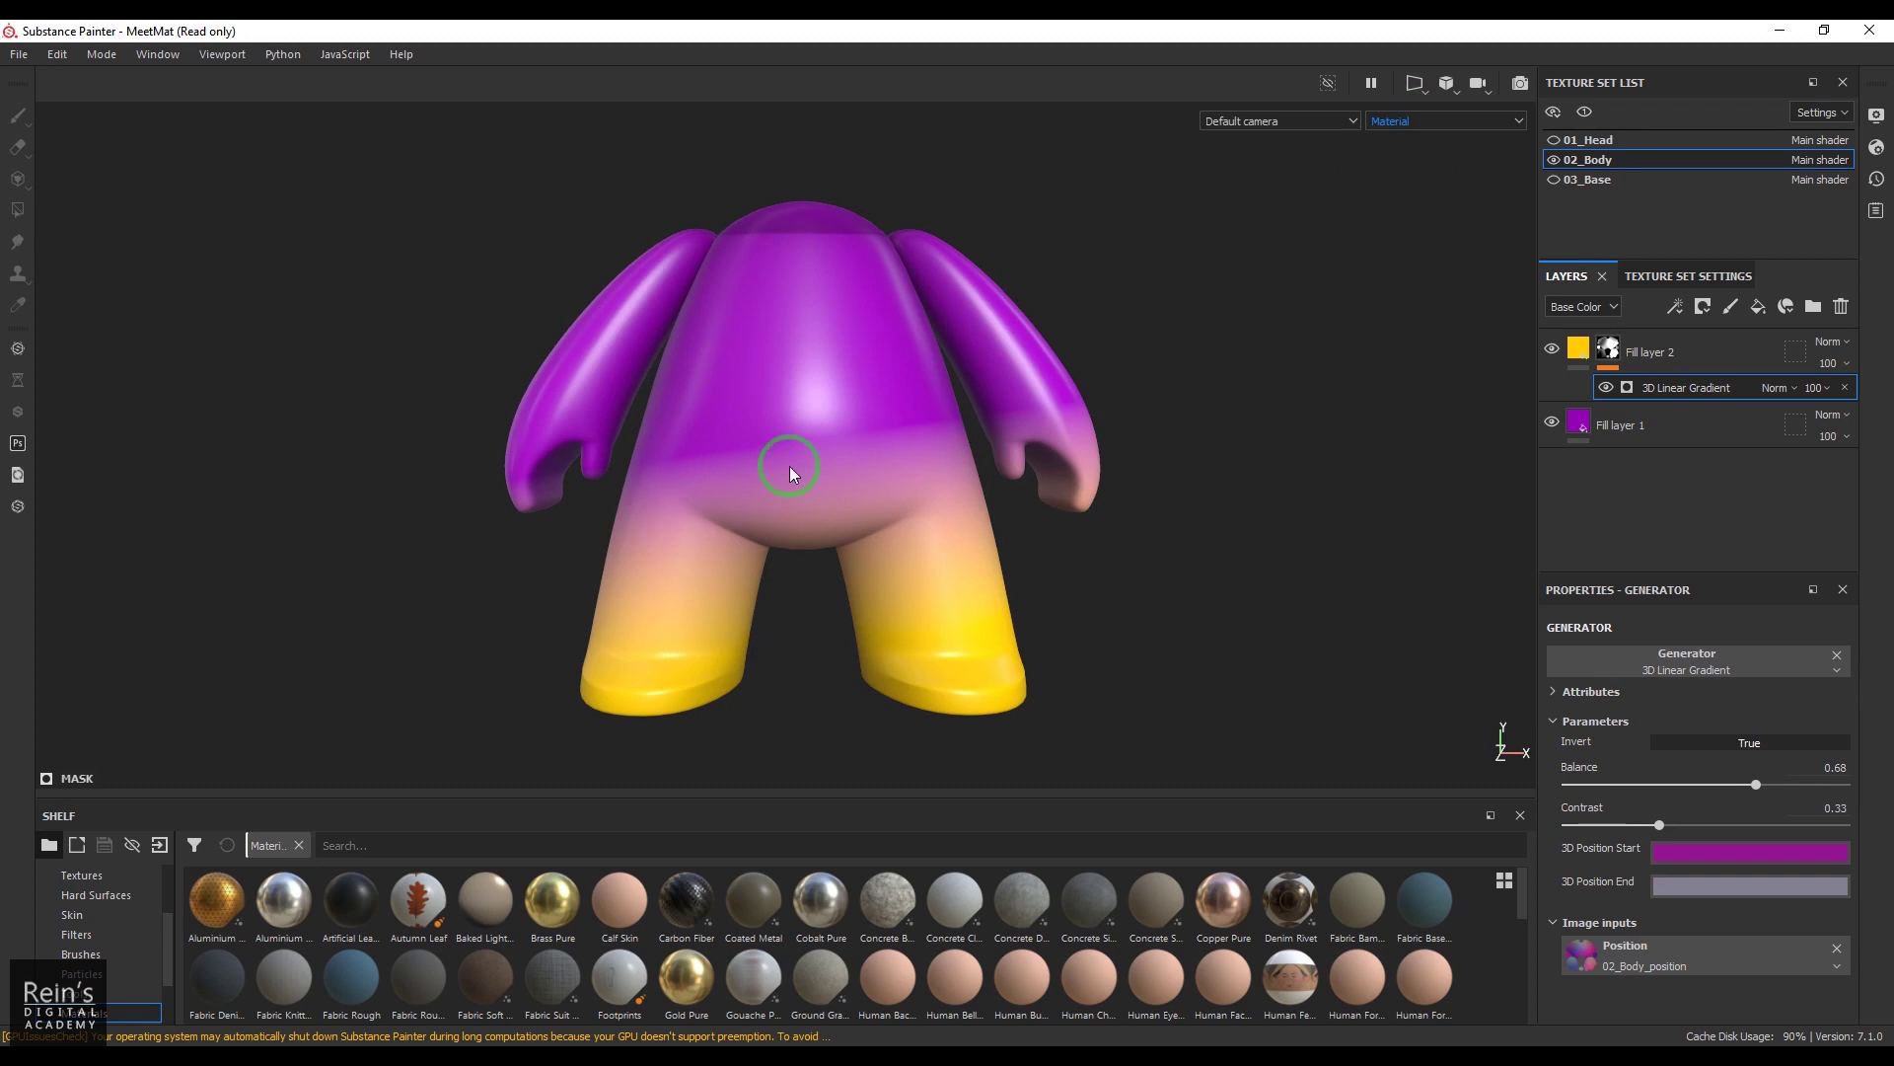
drag(1628, 814, 1554, 821)
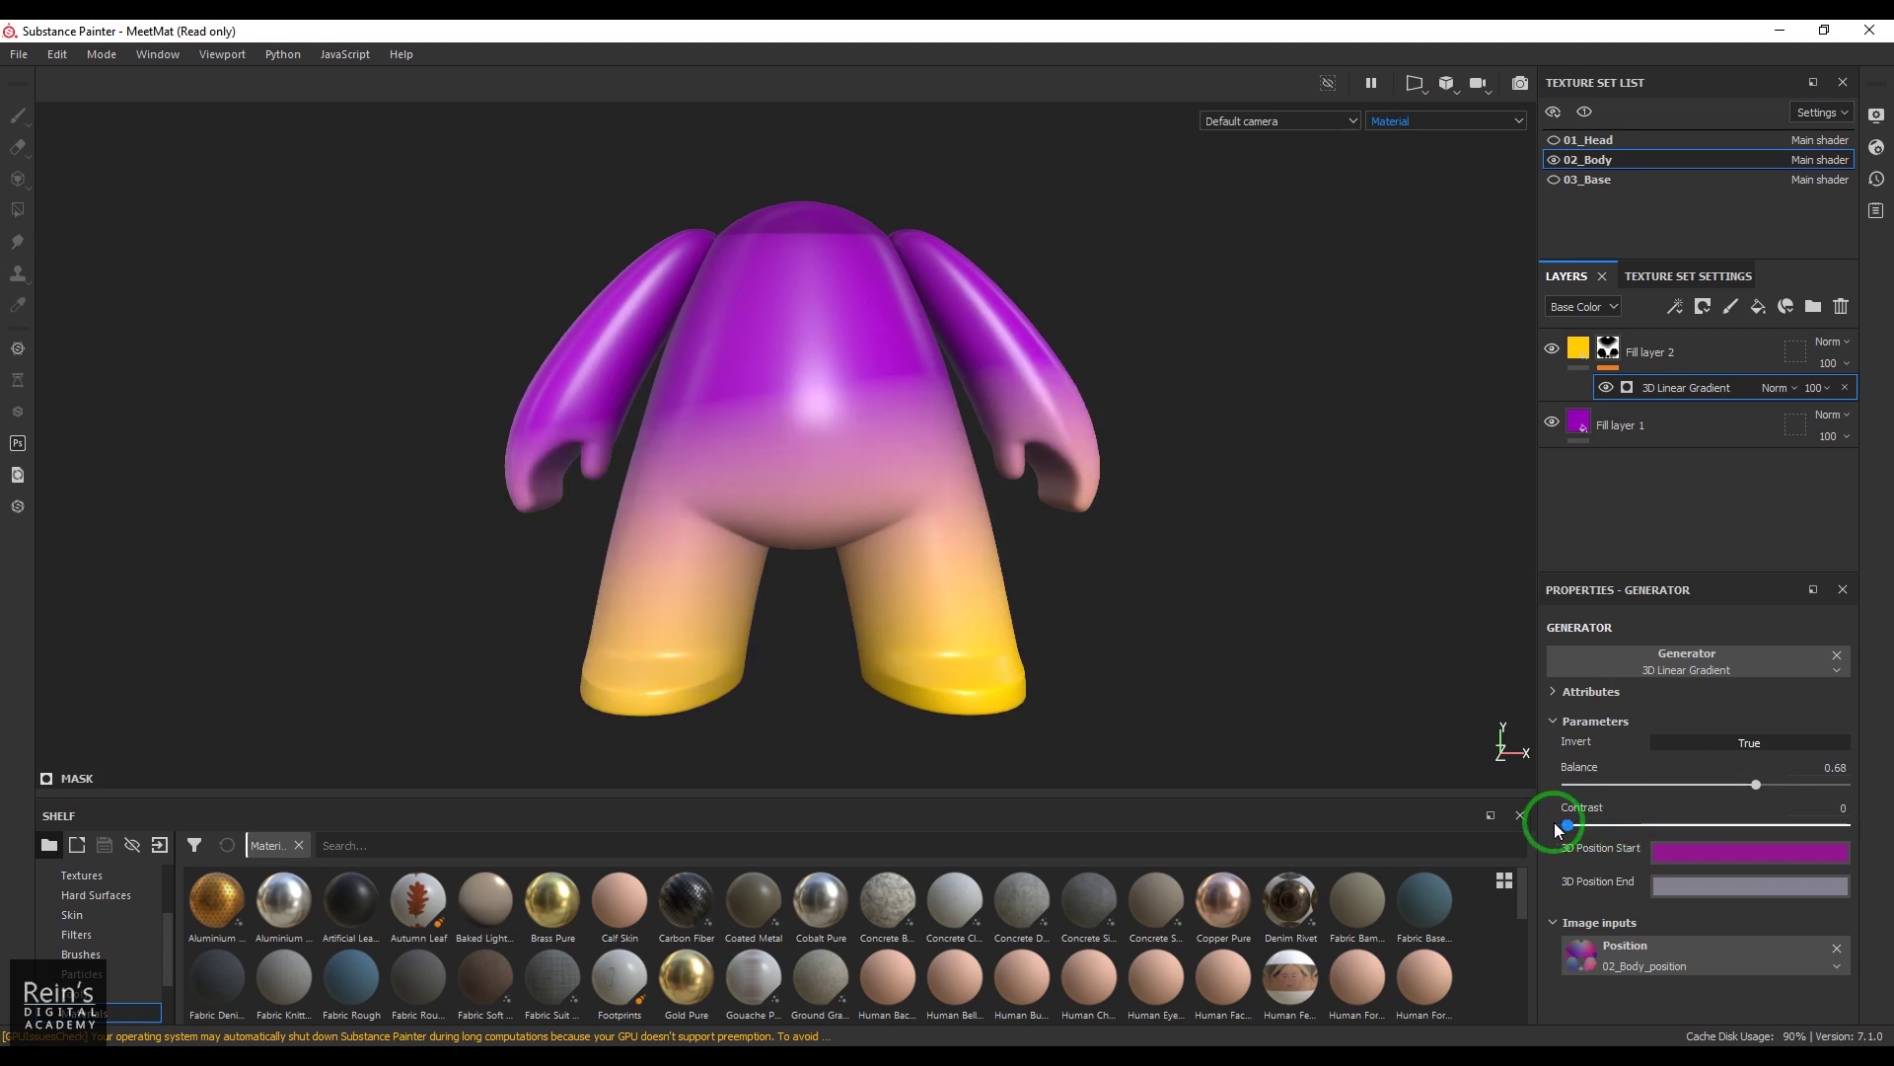
drag(1740, 783, 1791, 786)
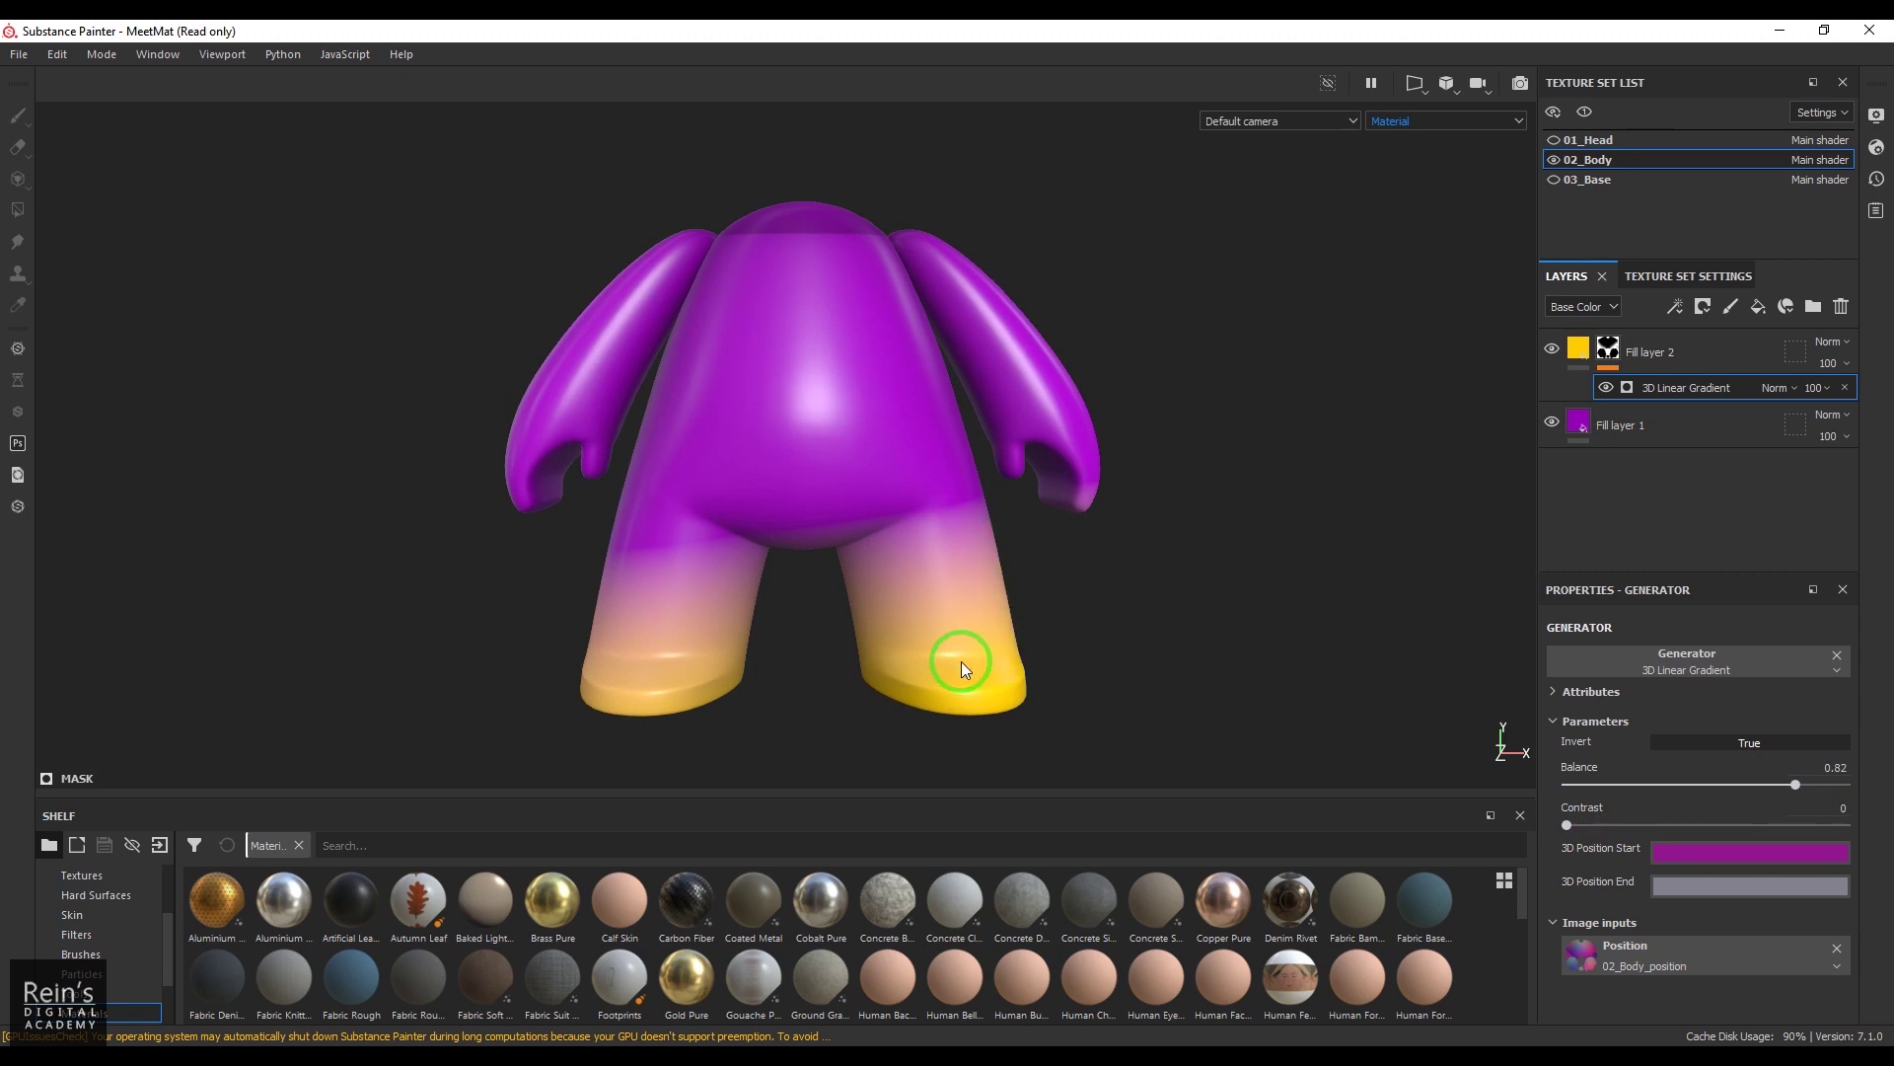
alt+drag(977, 677, 1073, 623)
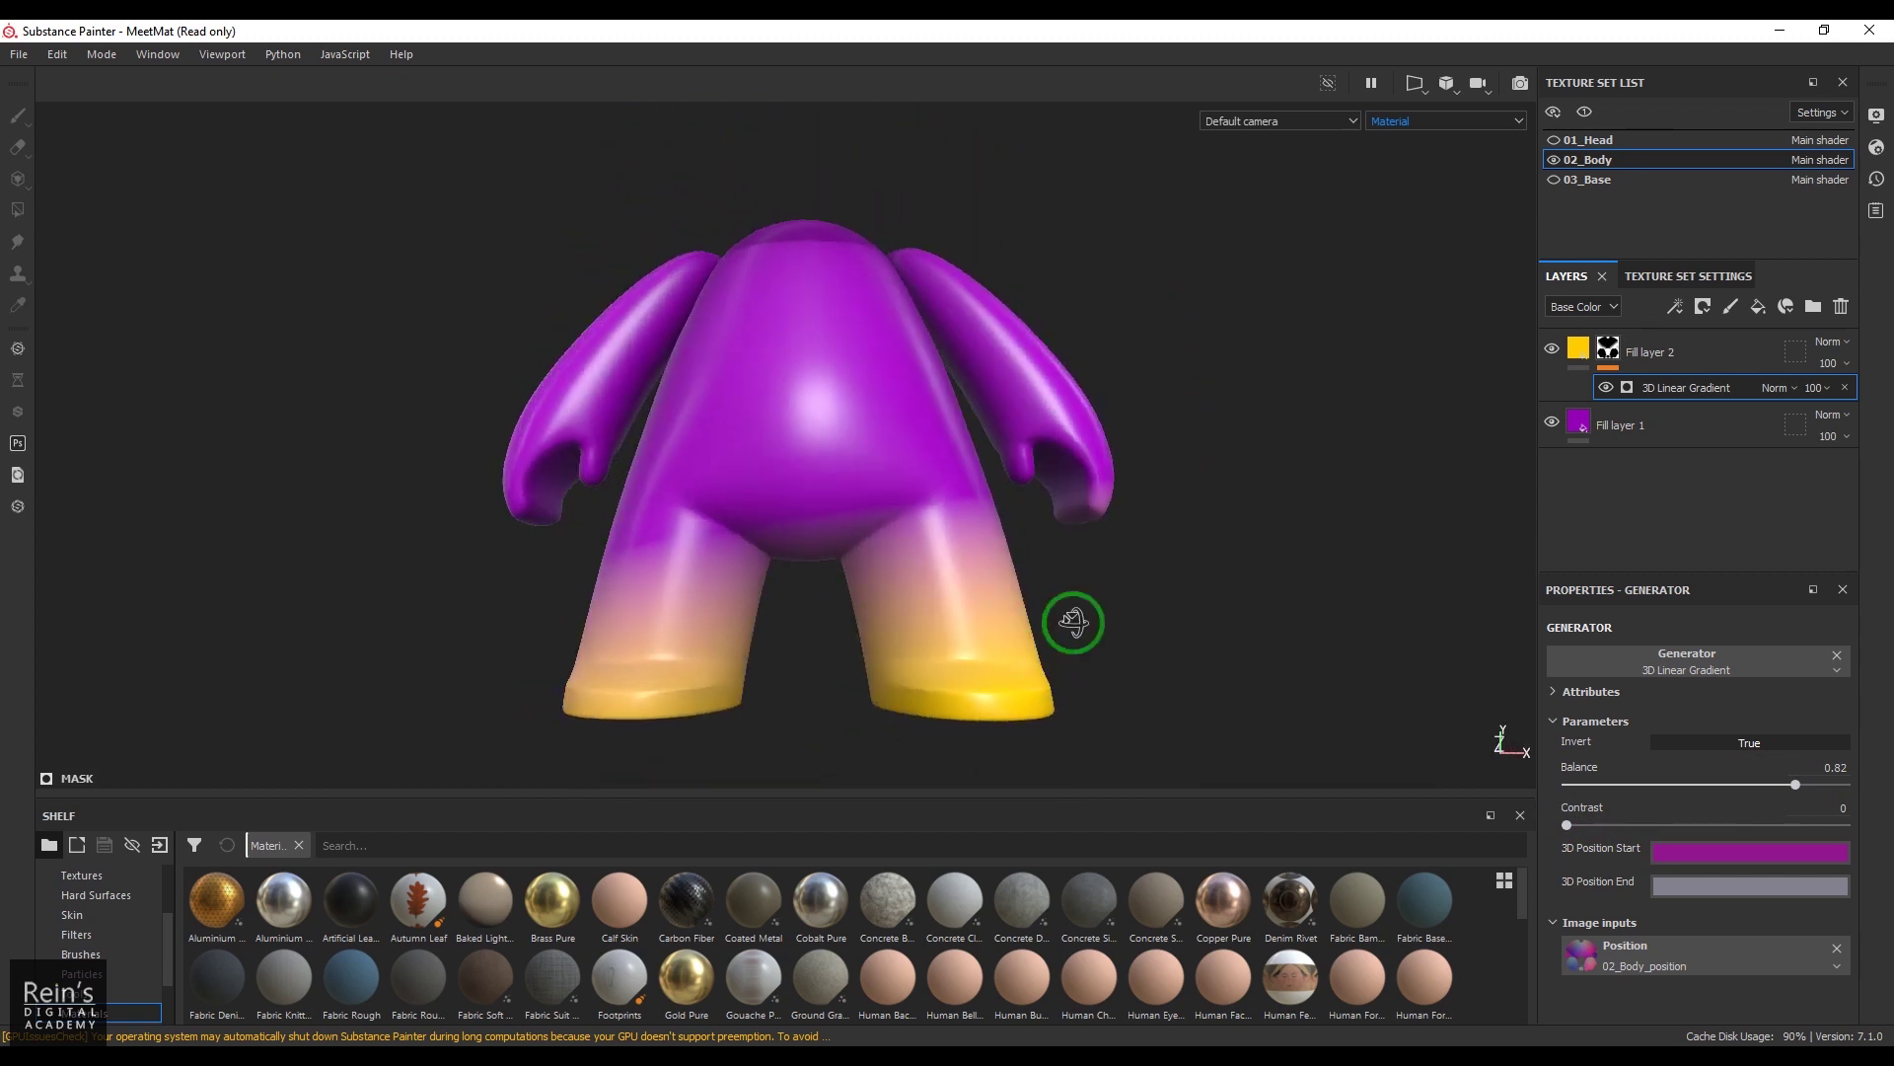
alt+middle_drag(1073, 623, 977, 626)
alt+drag(976, 626, 867, 668)
alt+right_drag(868, 668, 907, 656)
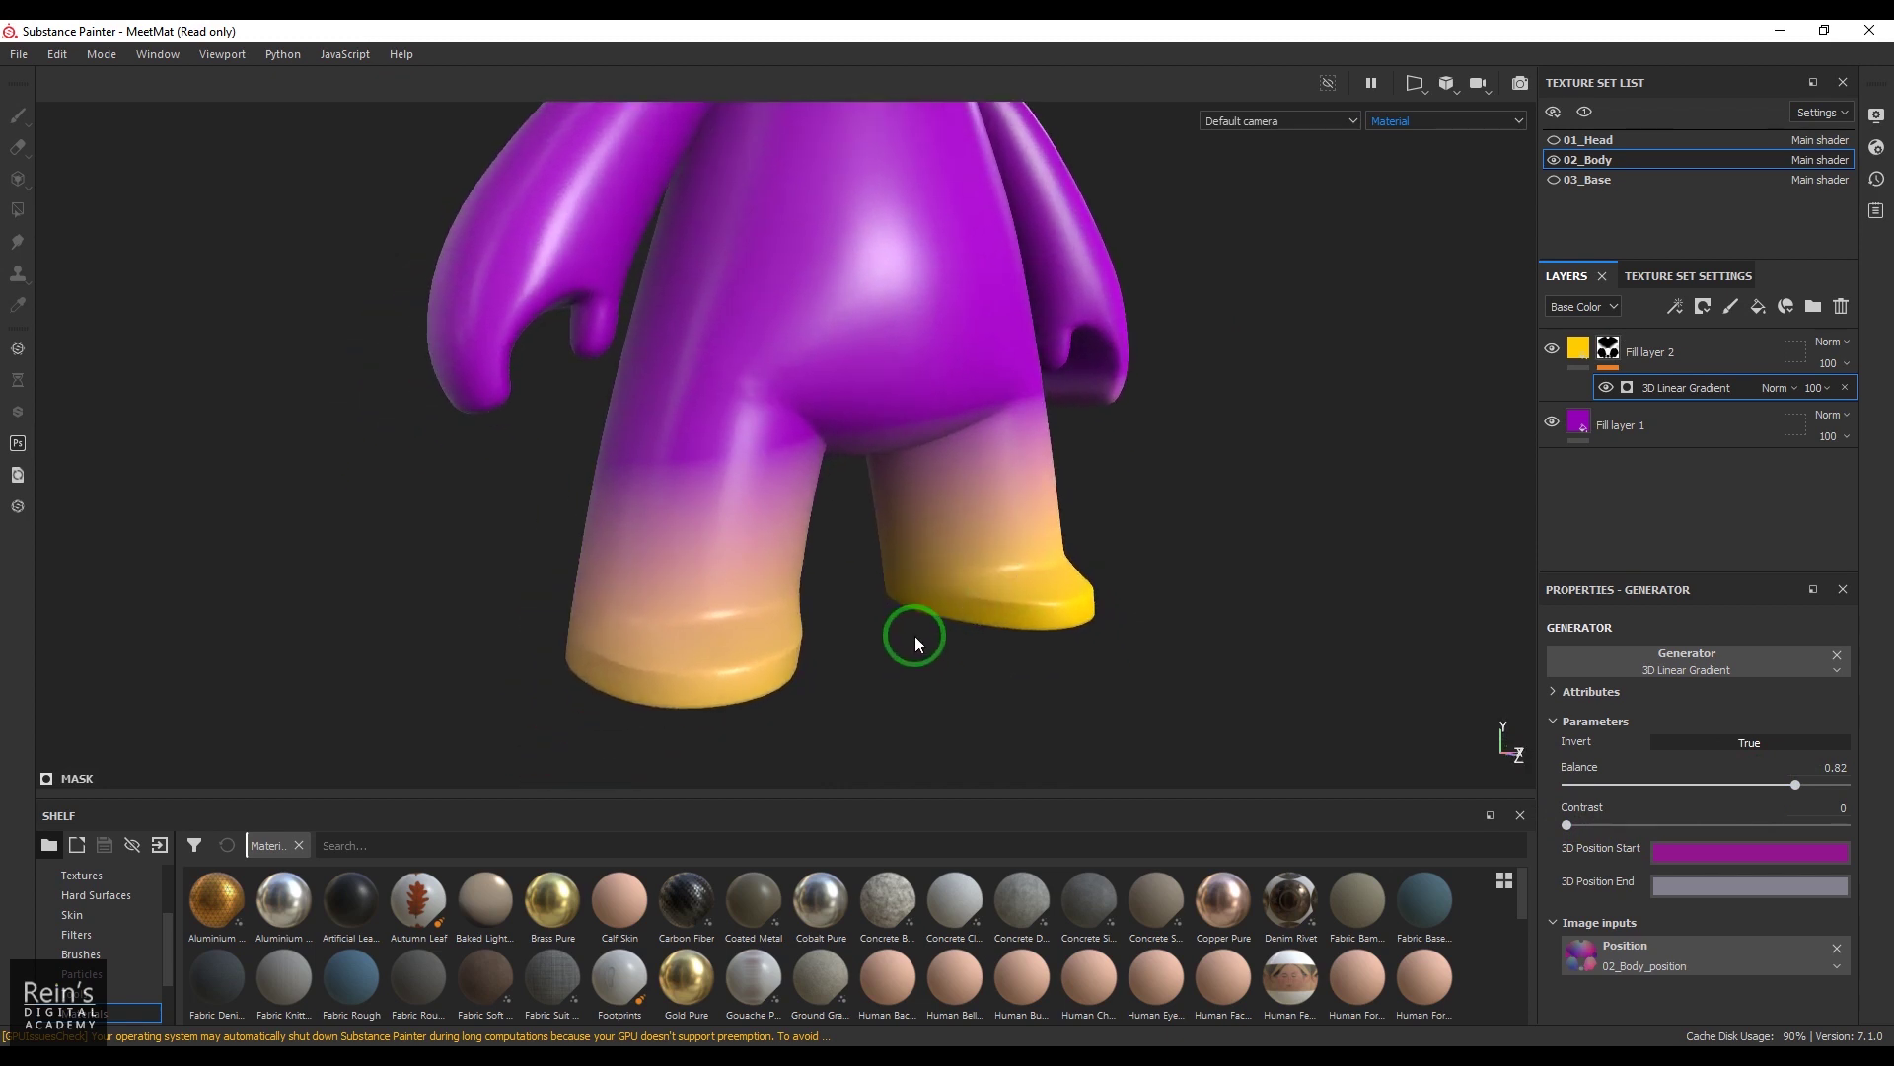